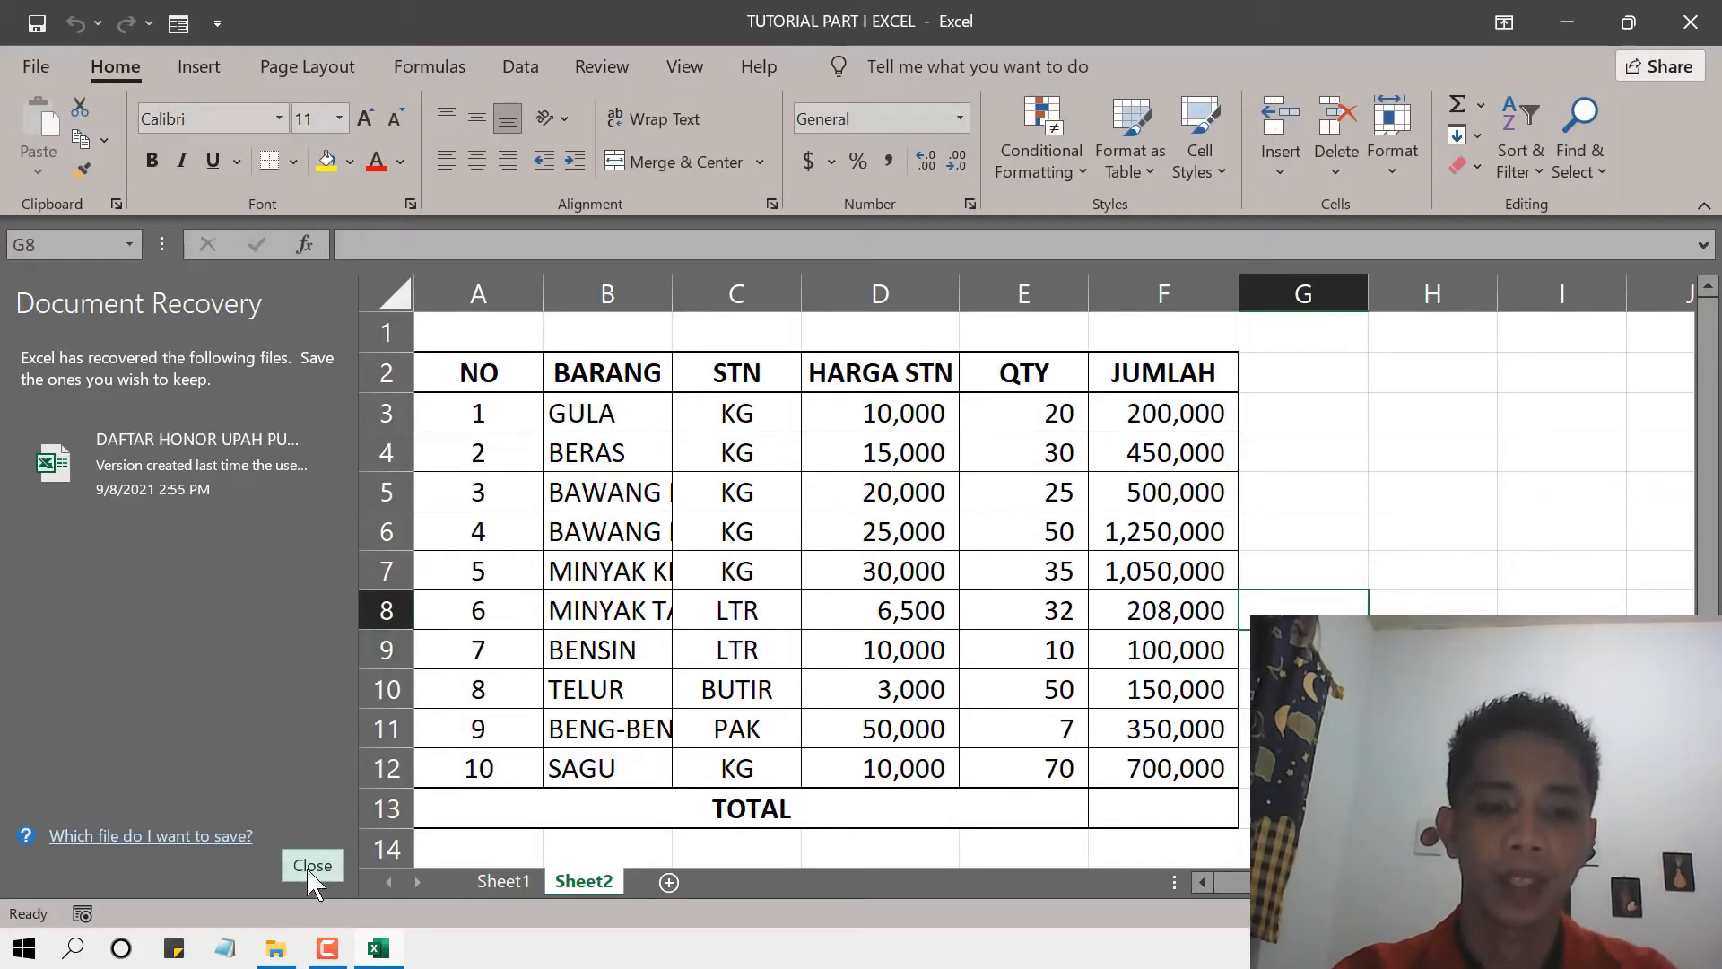
Dismiss the document recovery list and clear the HARGA STN and QTY values in D3:E12 on Sheet2.
left_click(312, 865)
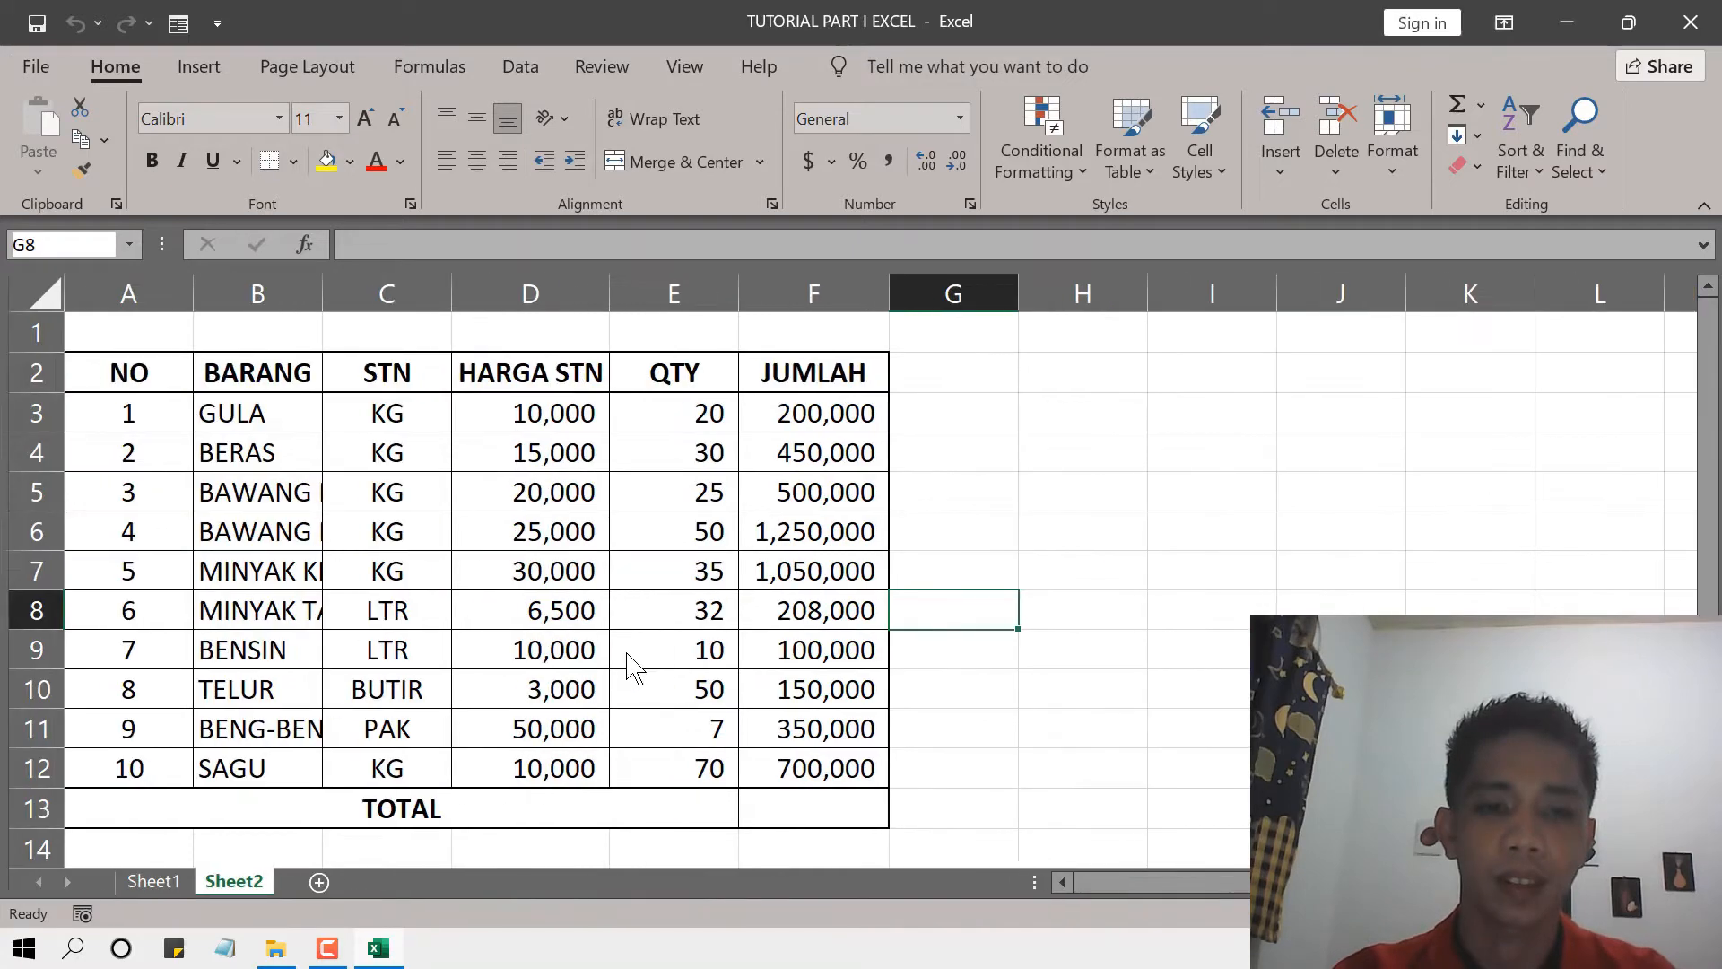
left_click(872, 529)
left_click(132, 882)
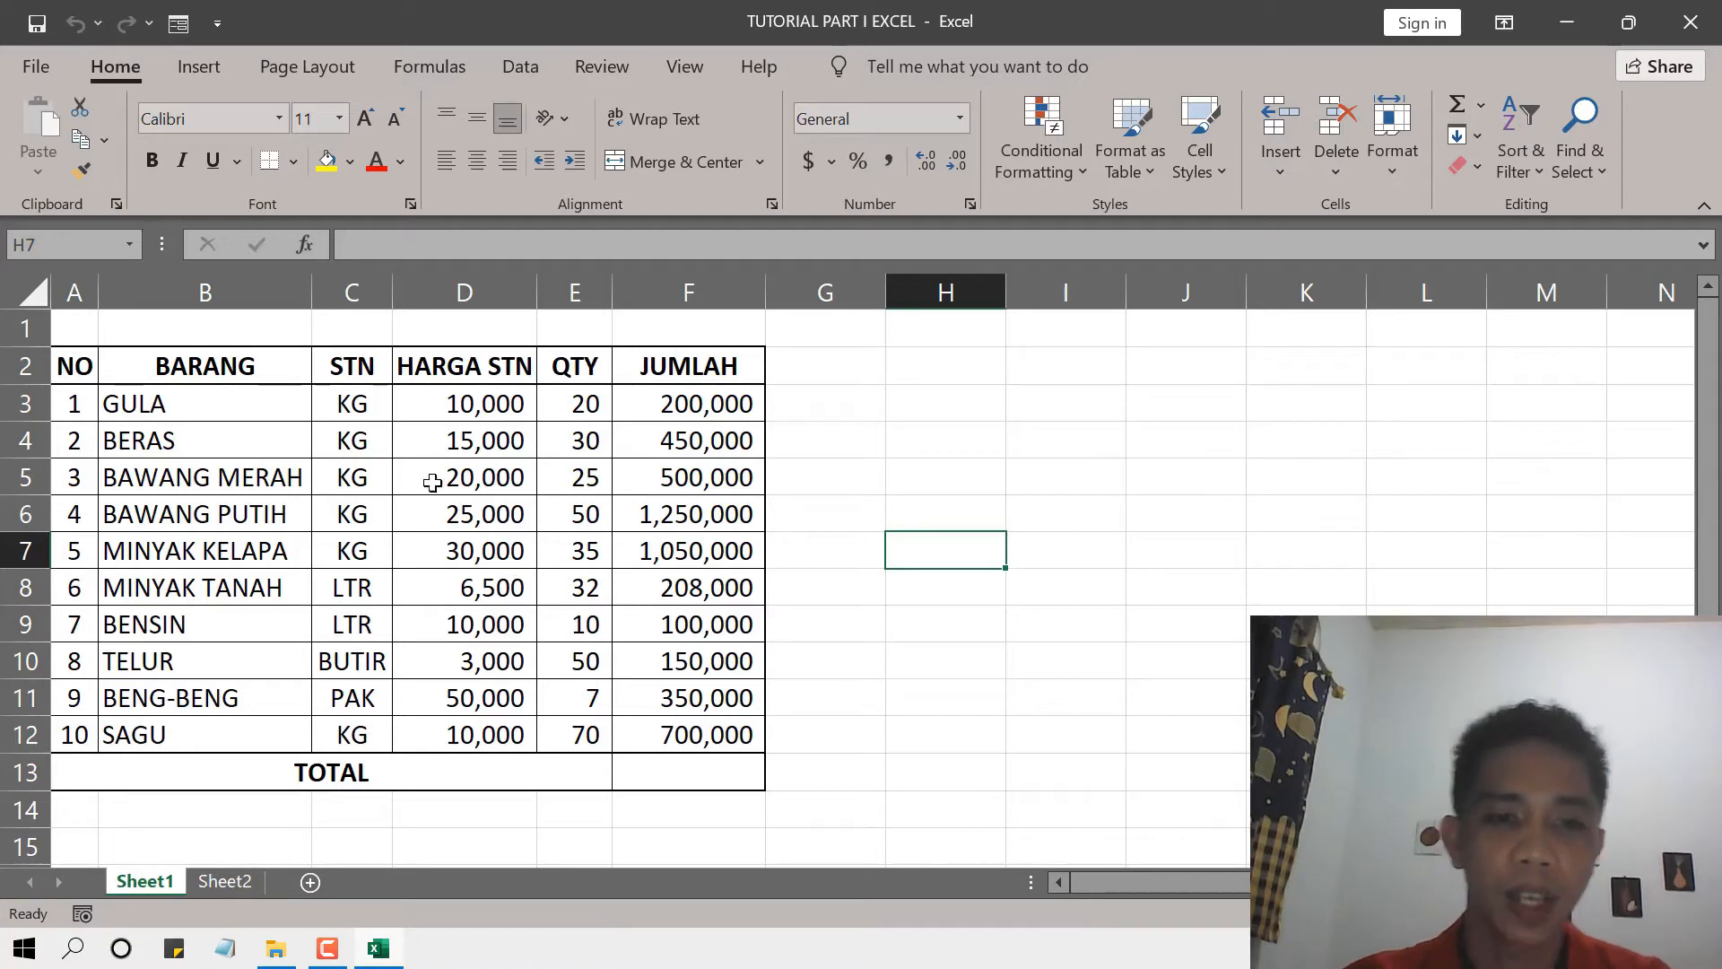
left_click(227, 881)
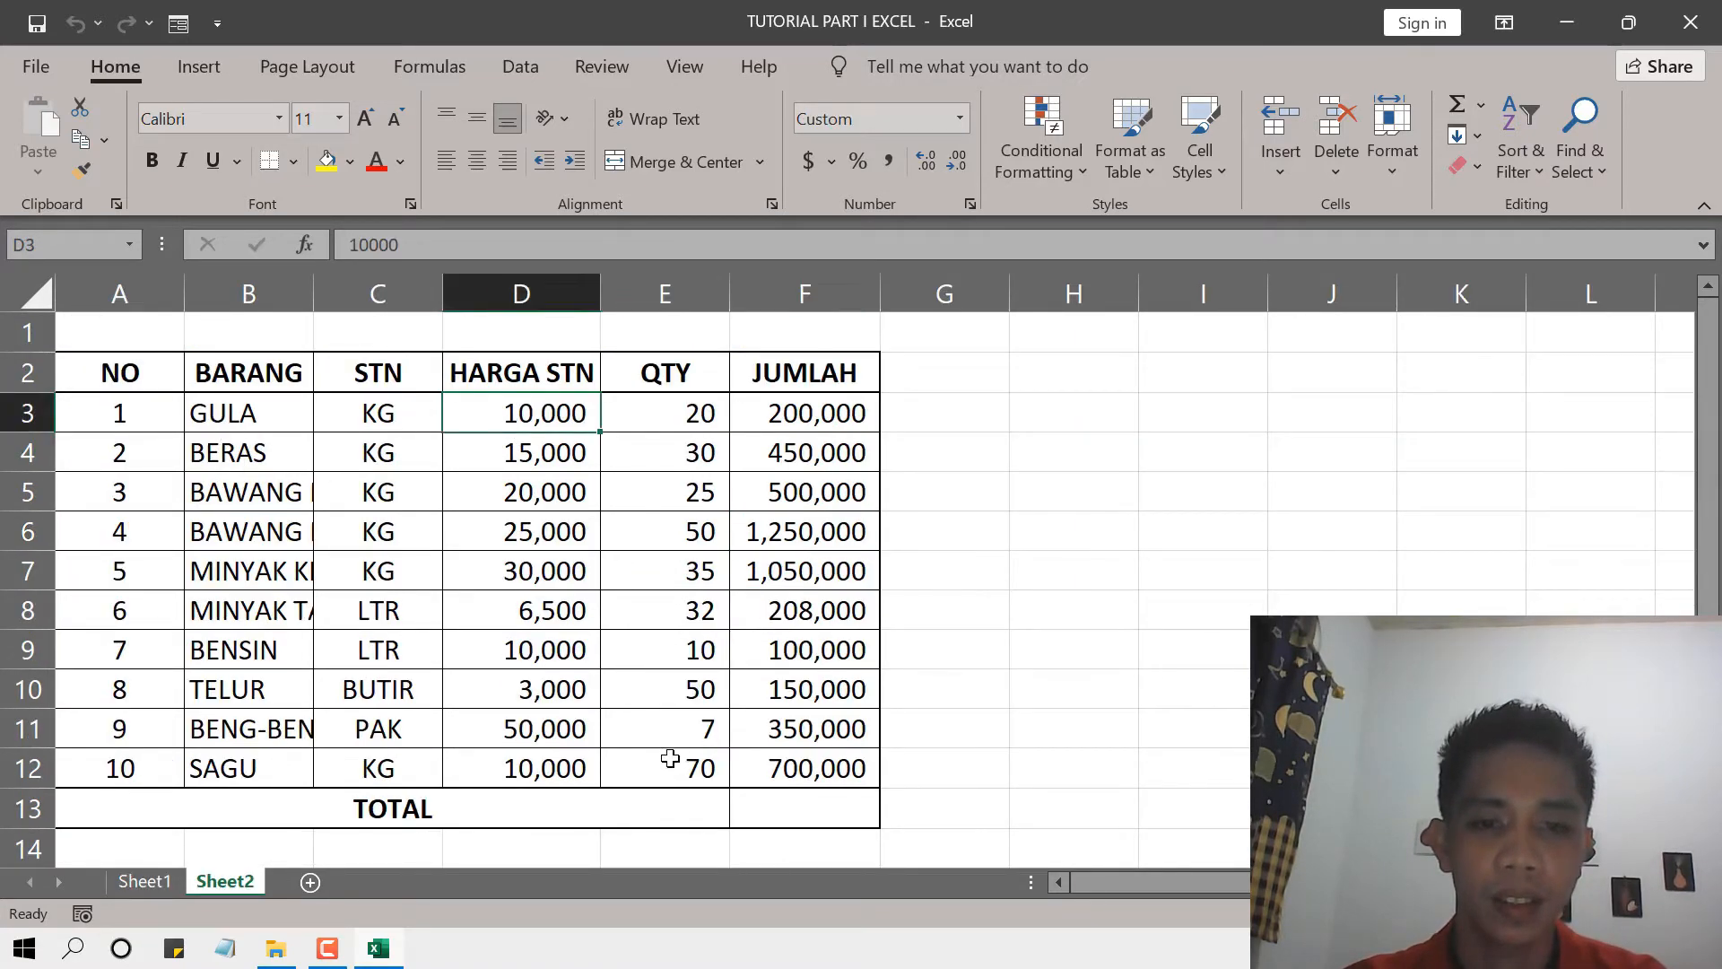
left_click_drag(682, 777, 683, 763)
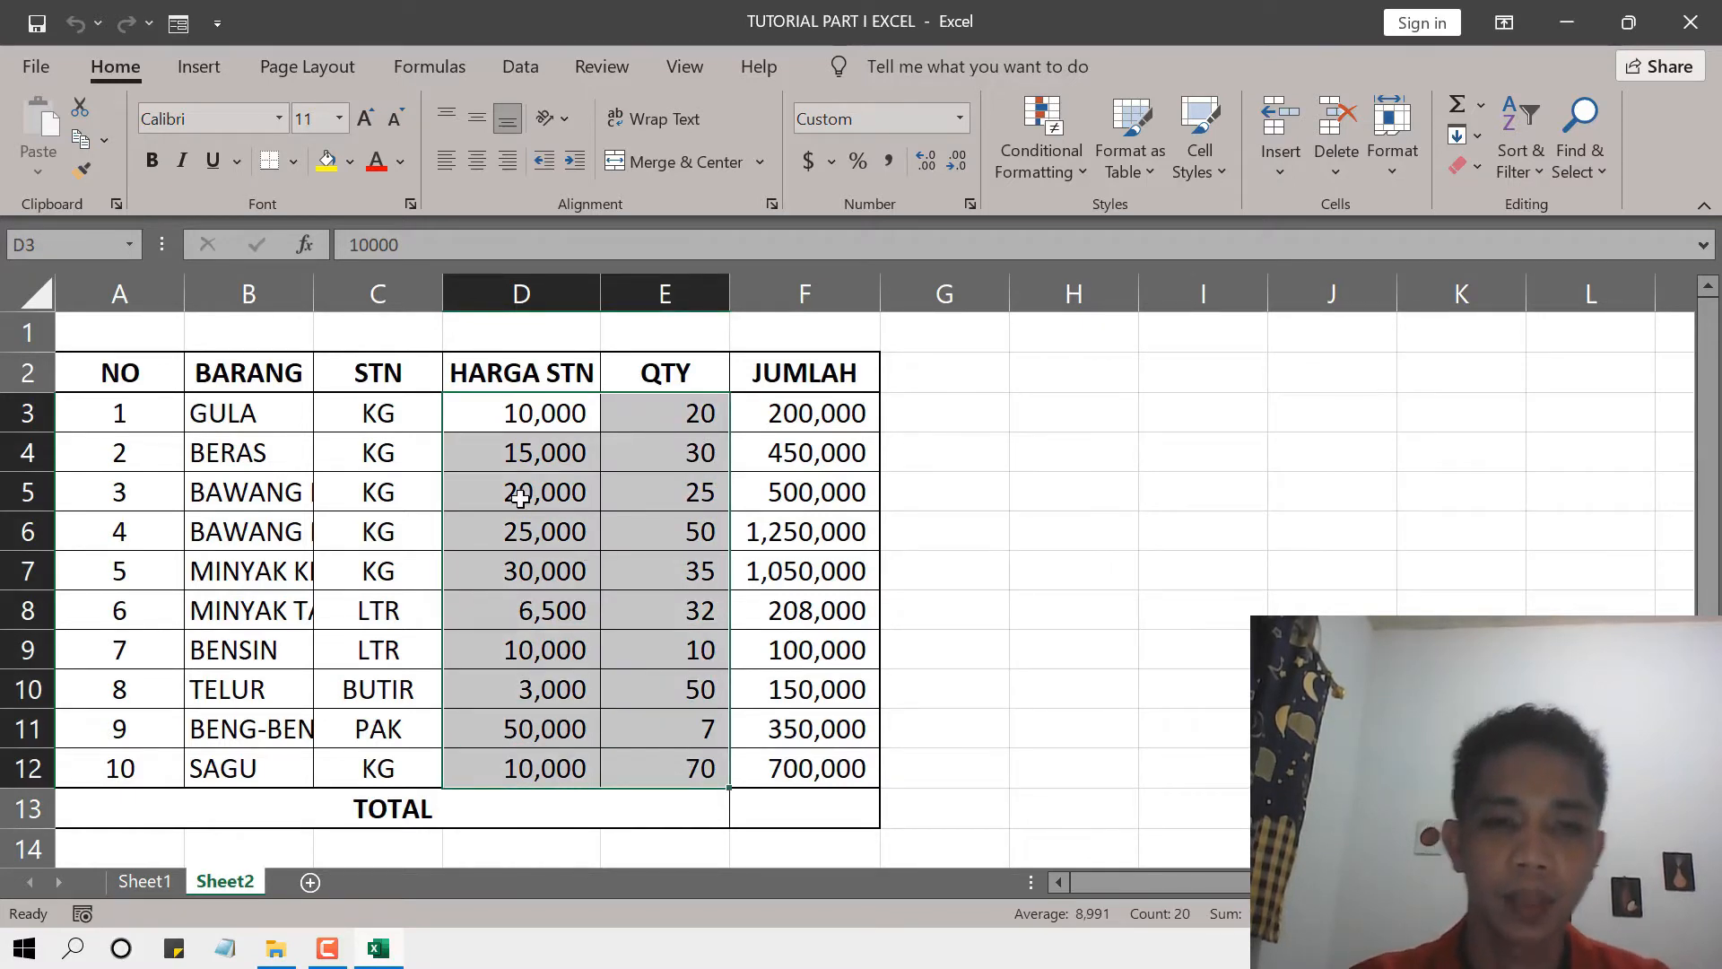
left_click(513, 415)
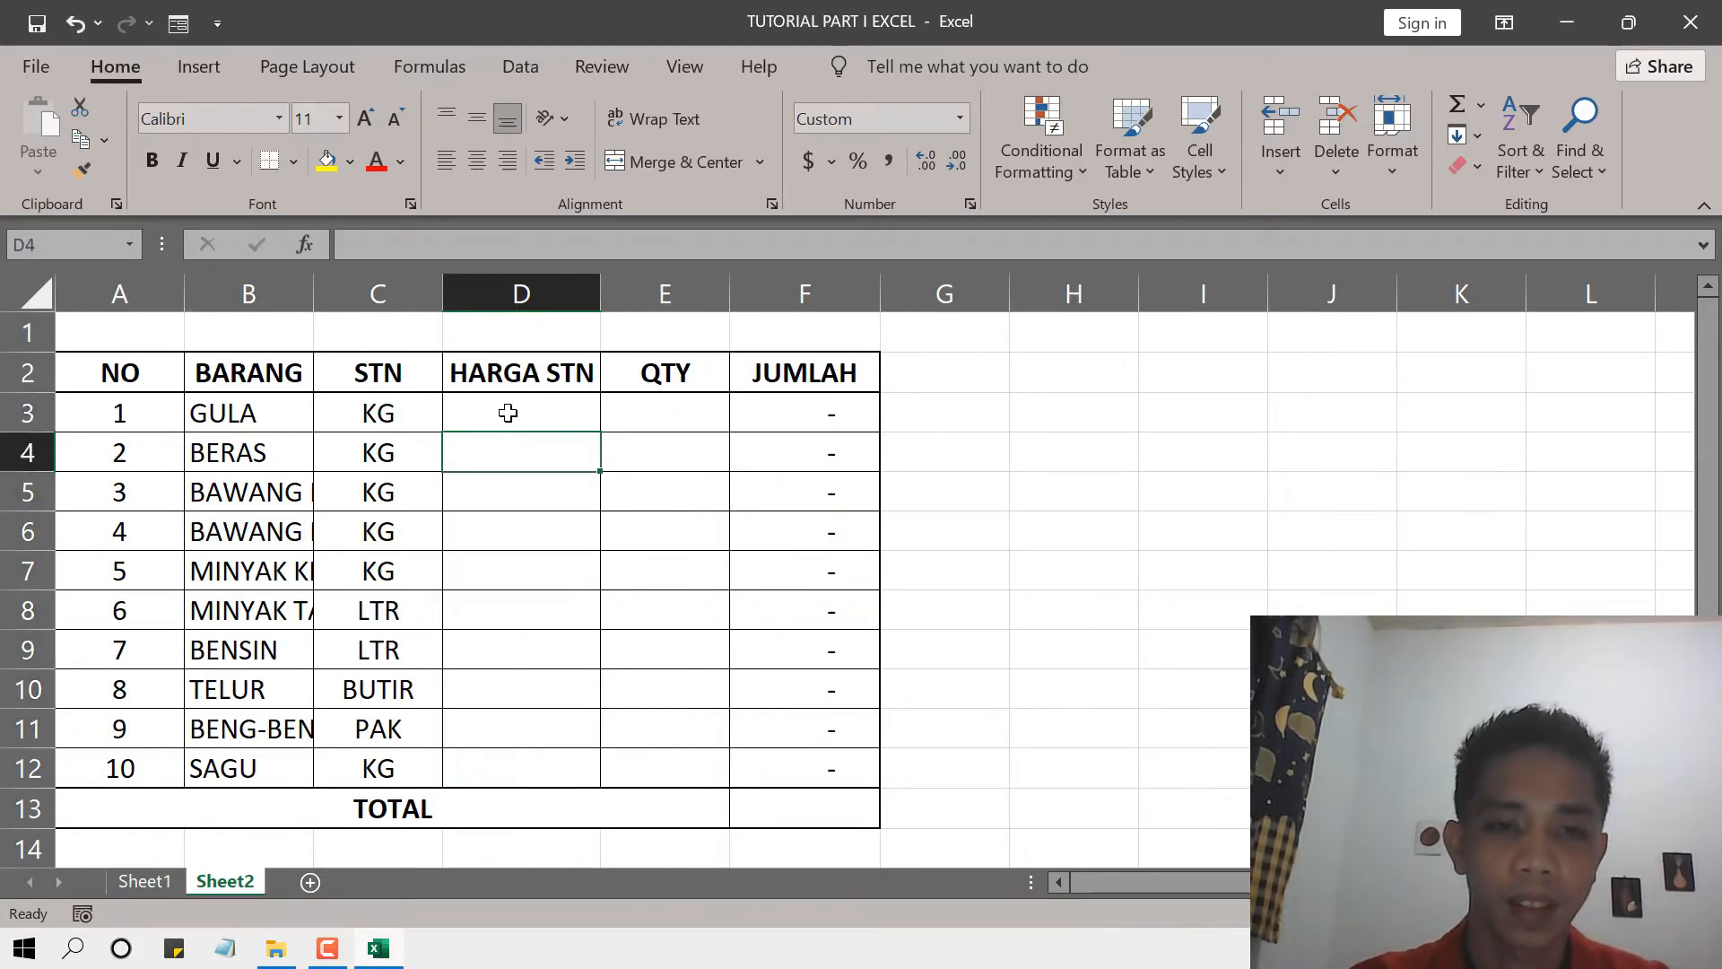
Add a new worksheet between Sheet1 and Sheet2.
left_click(143, 881)
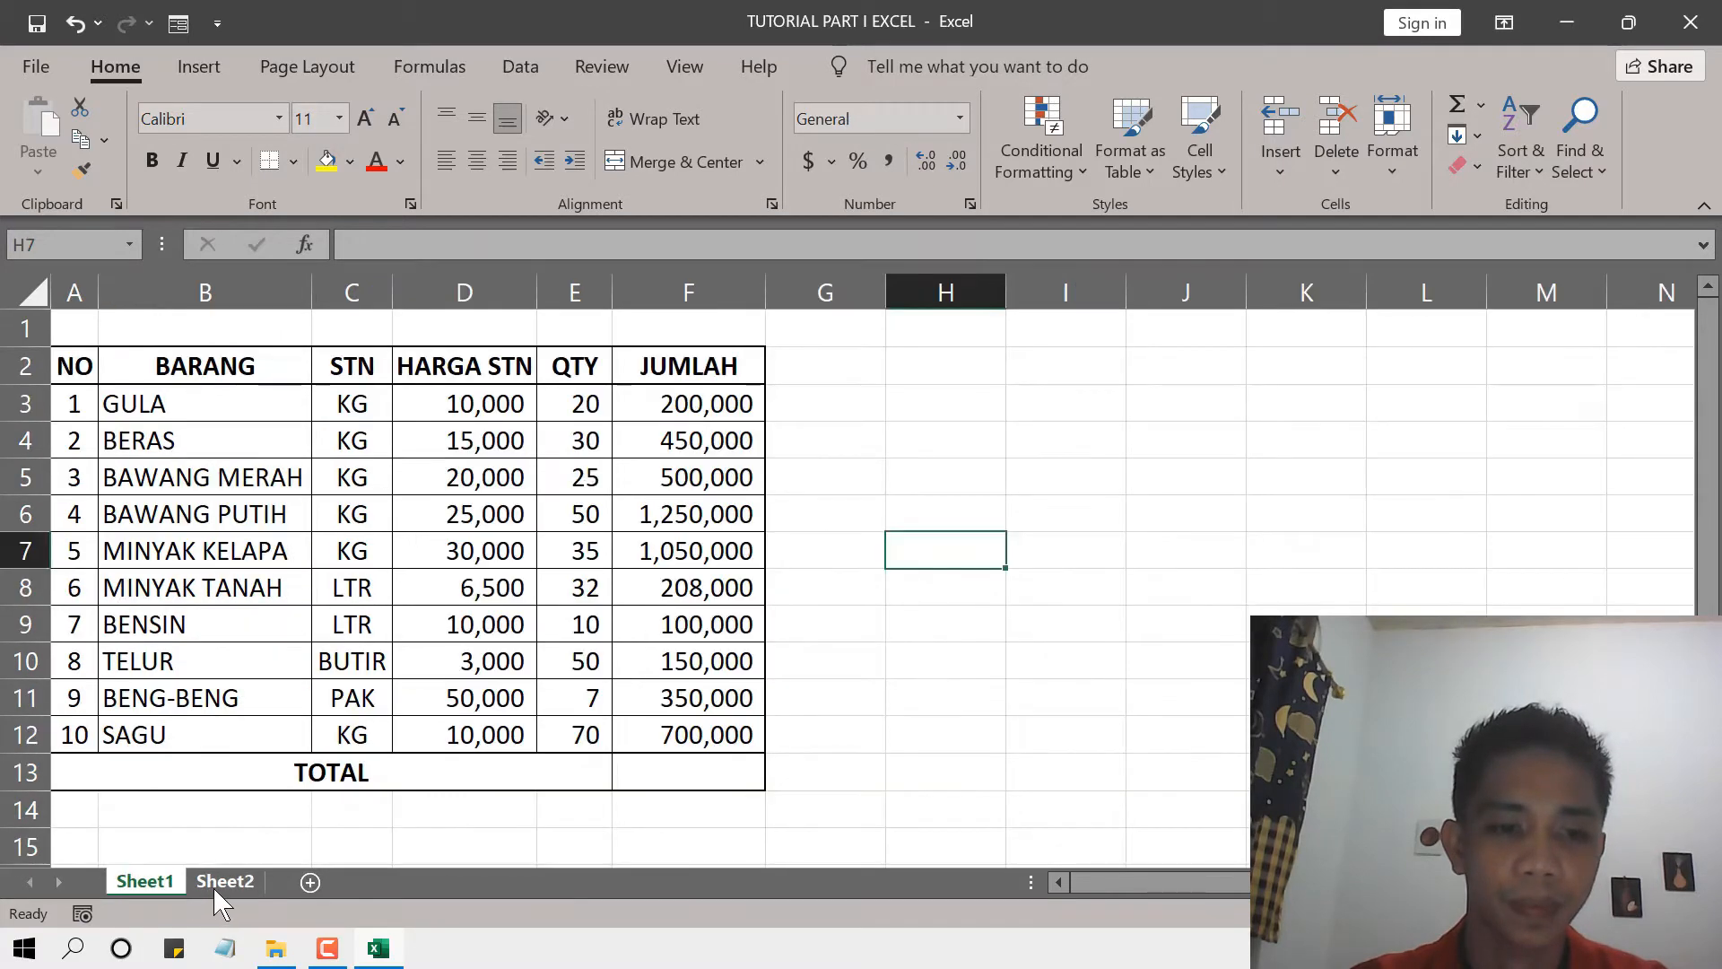
left_click(215, 886)
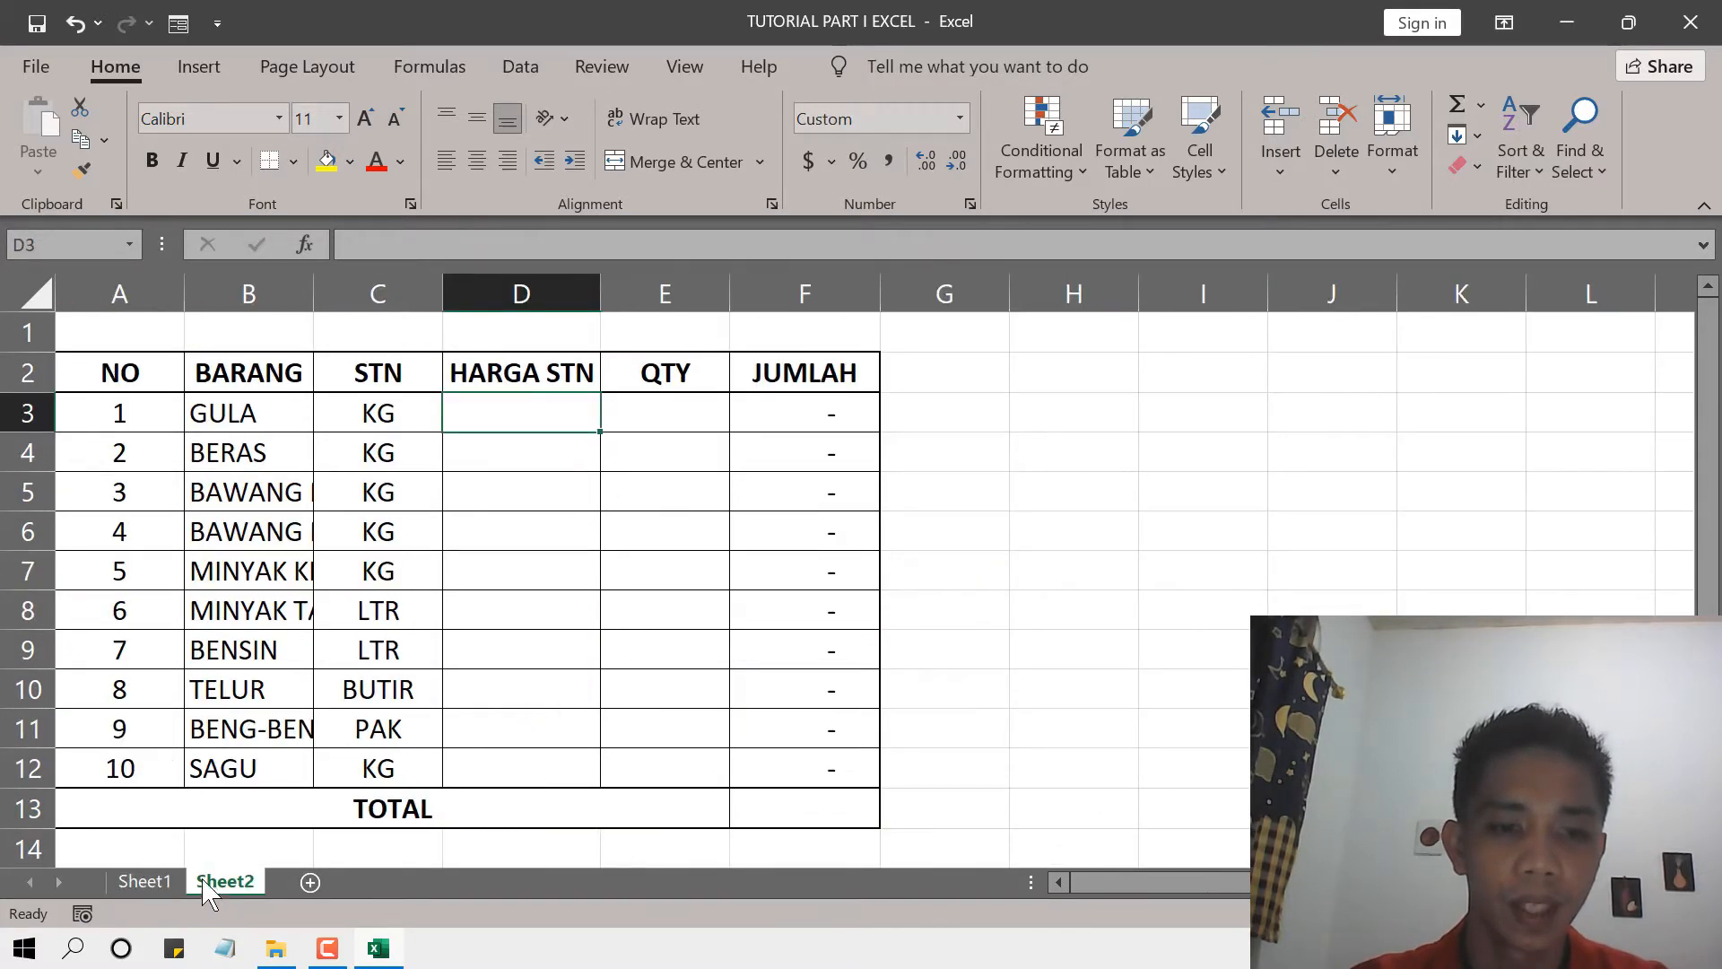
left_click(166, 888)
left_click(311, 882)
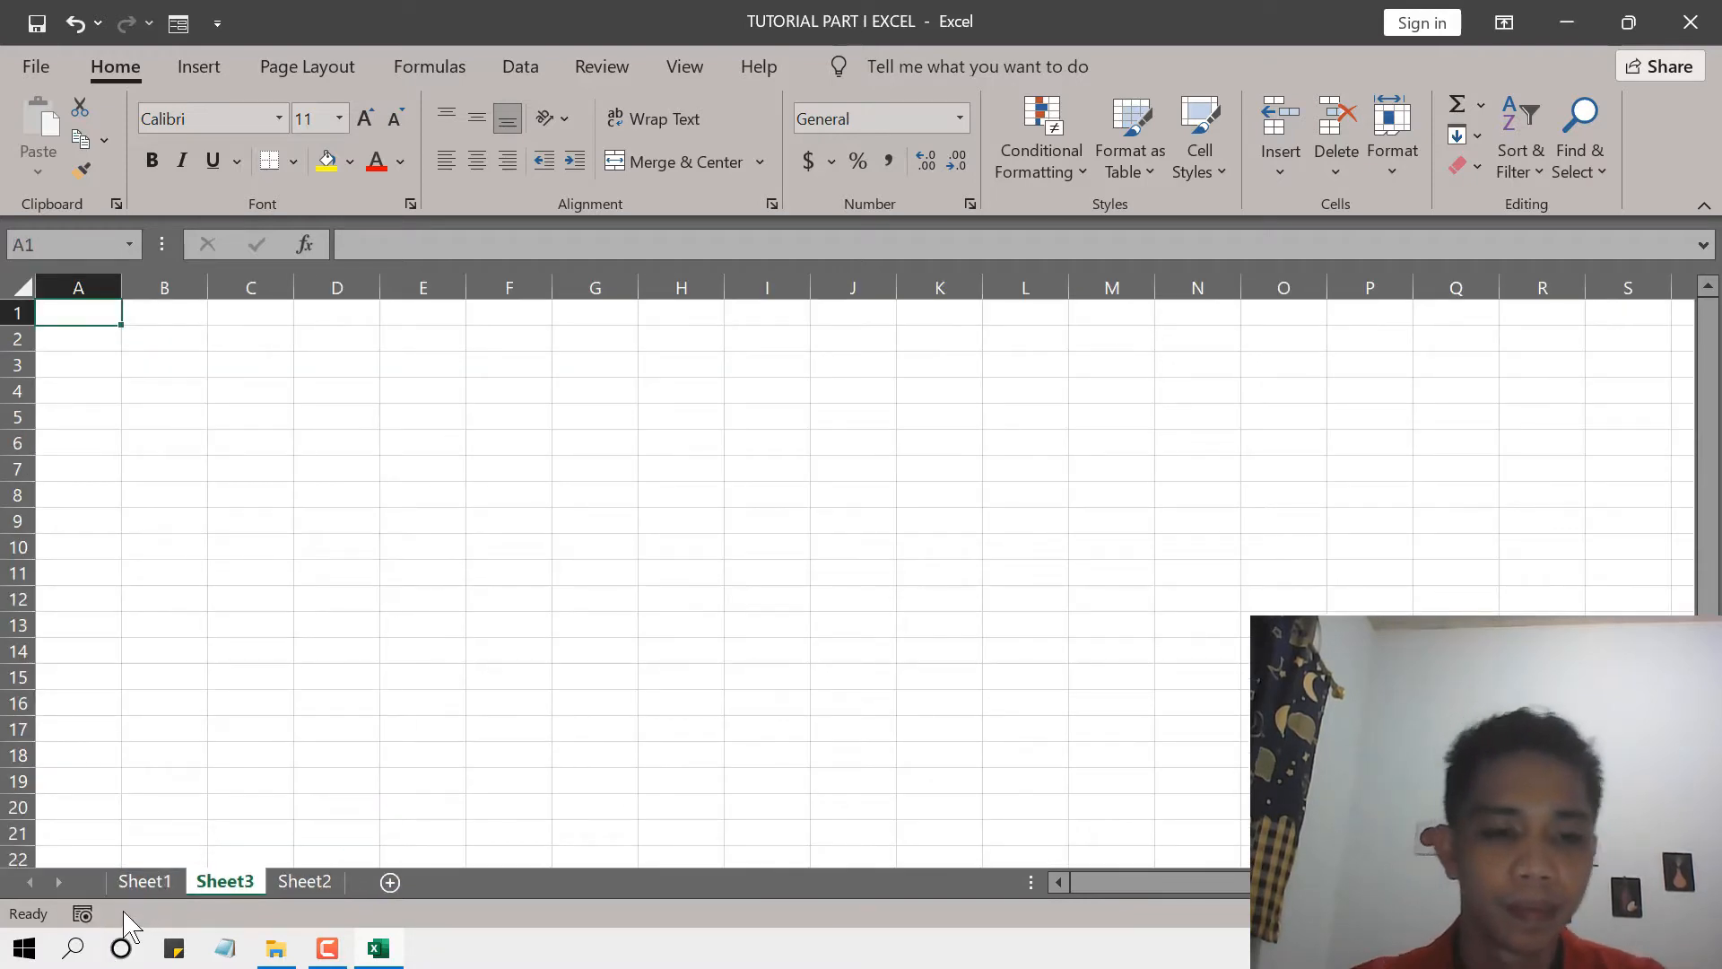
Copy the whole goods table A2:F13 from Sheet1 and paste it at cell A1 of Sheet3.
left_click(147, 883)
left_click(74, 363)
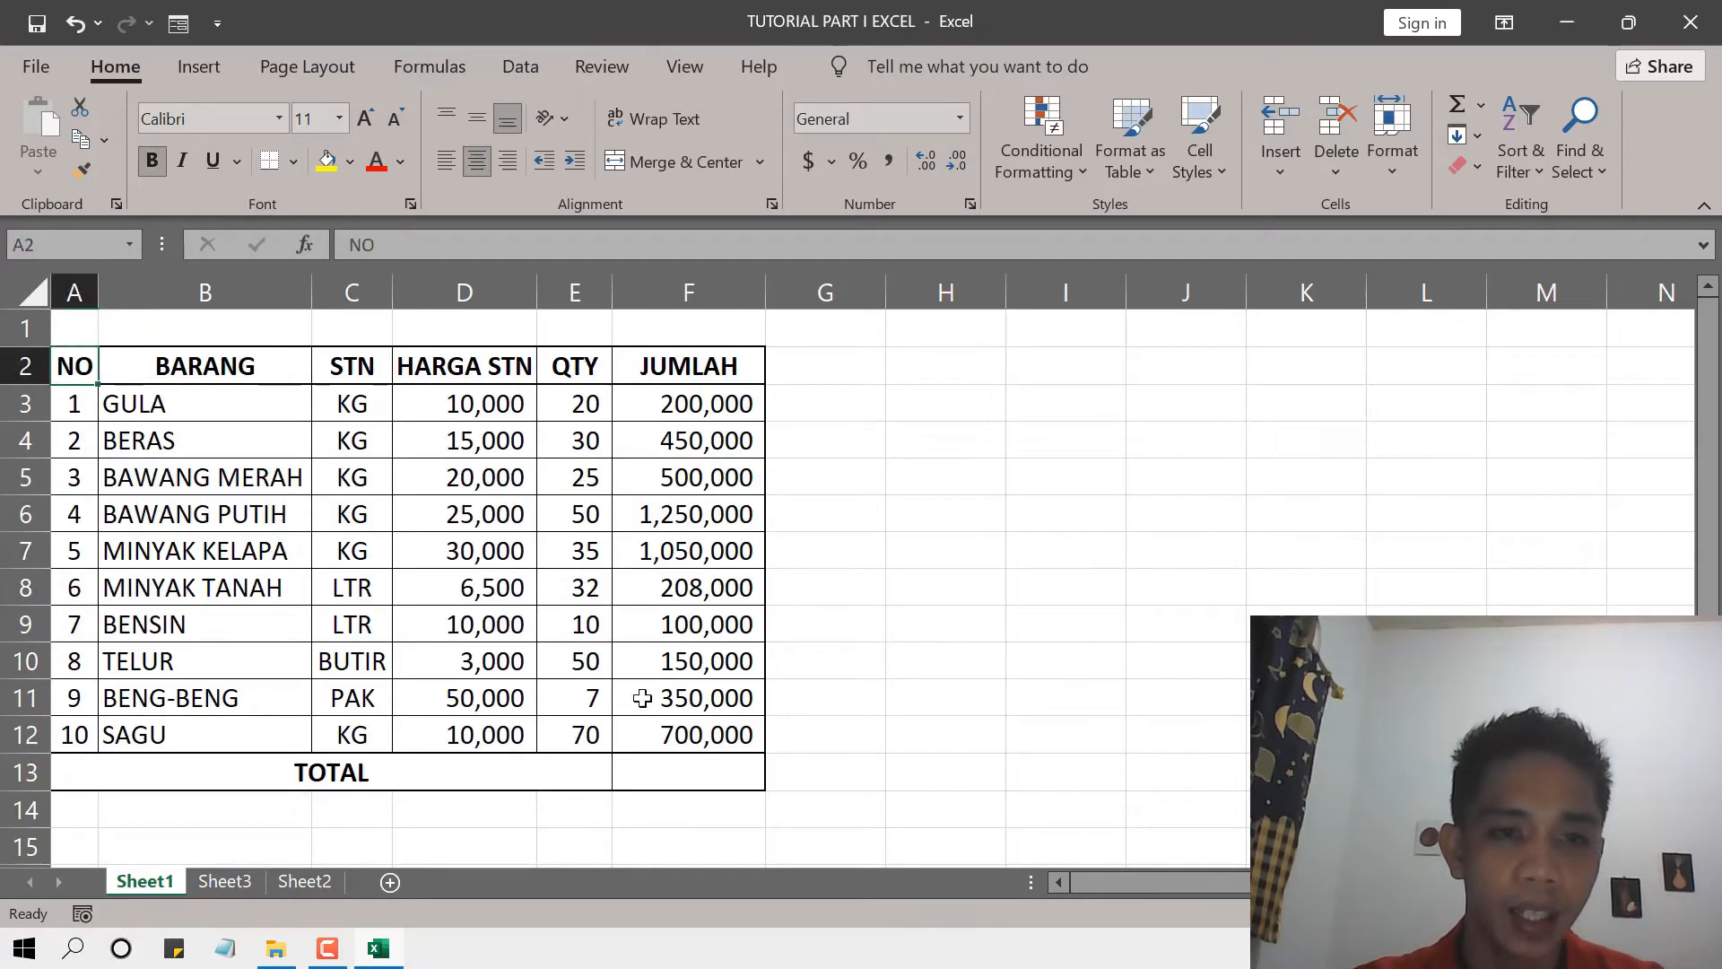
left_click_drag(722, 740, 726, 769)
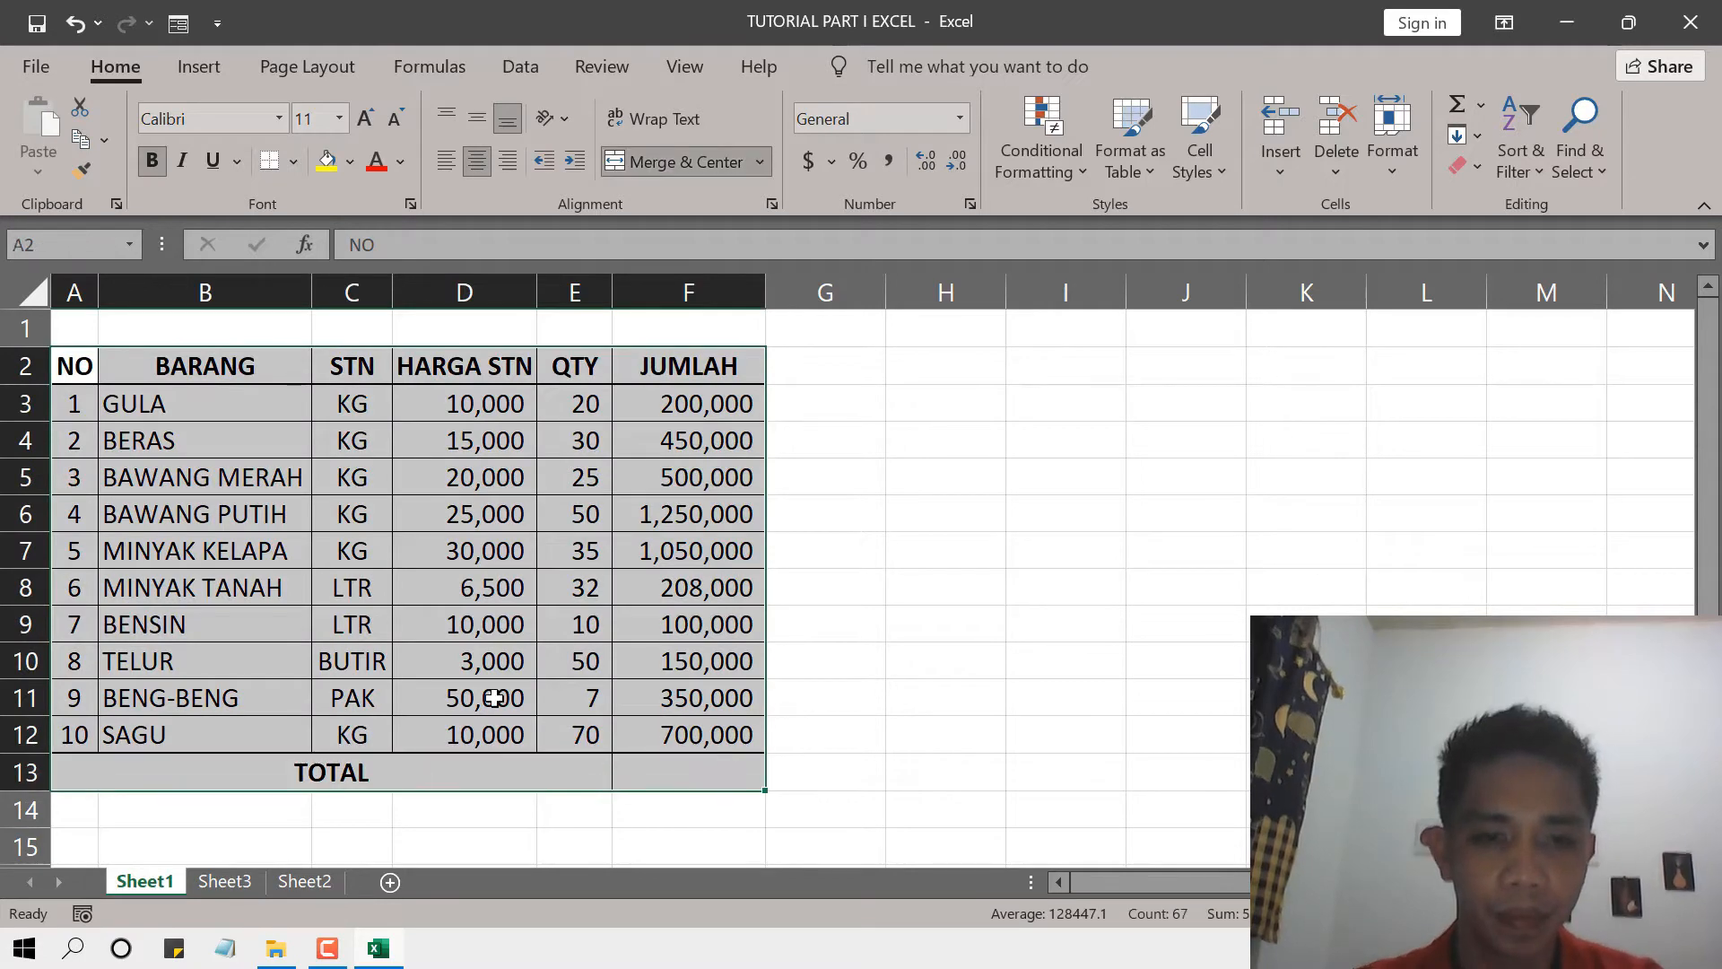
key("ctrl+c")
left_click(287, 884)
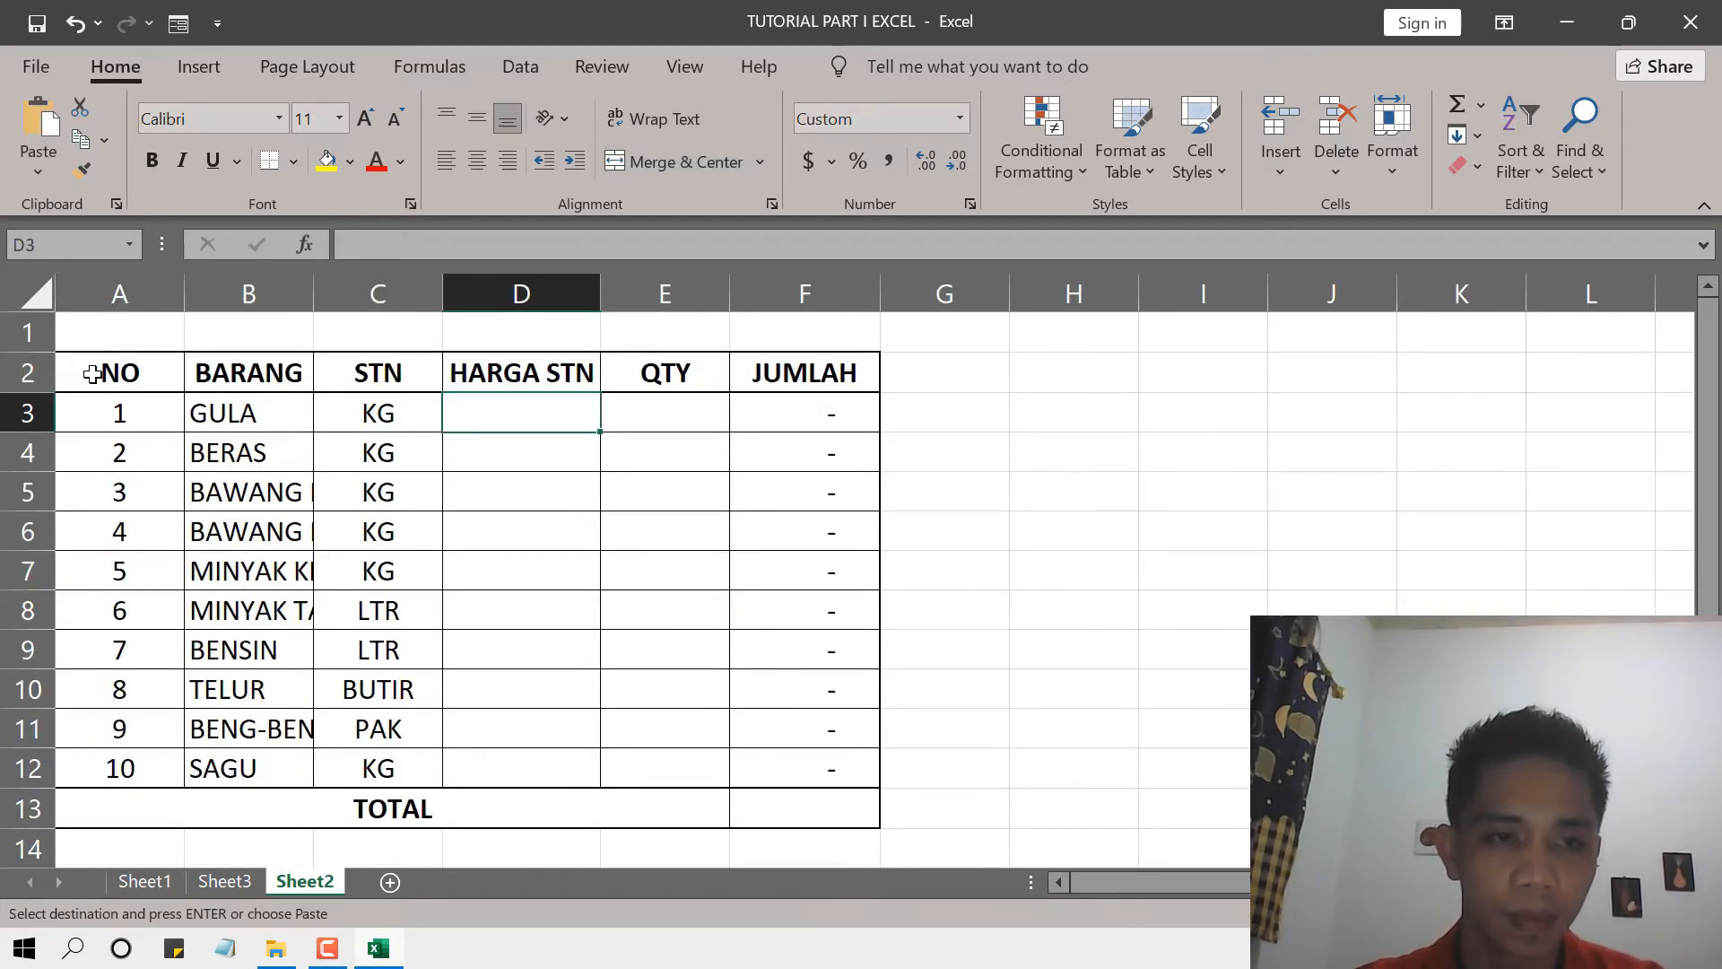
left_click(93, 373)
left_click(231, 879)
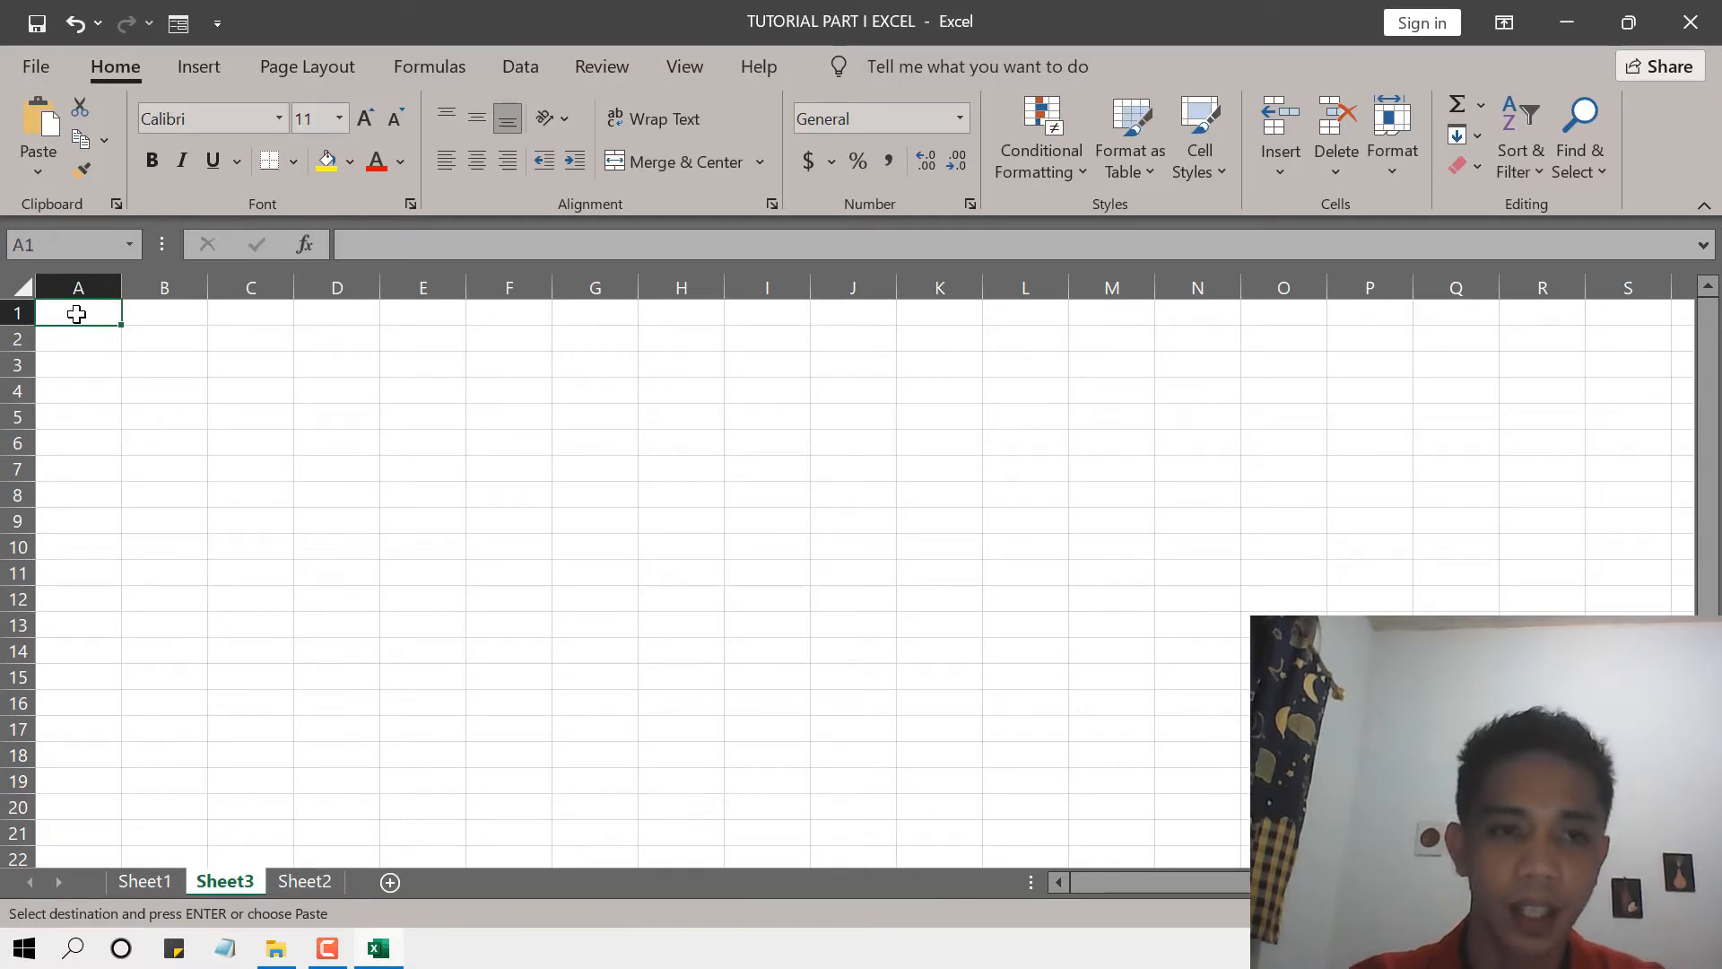
key("Return")
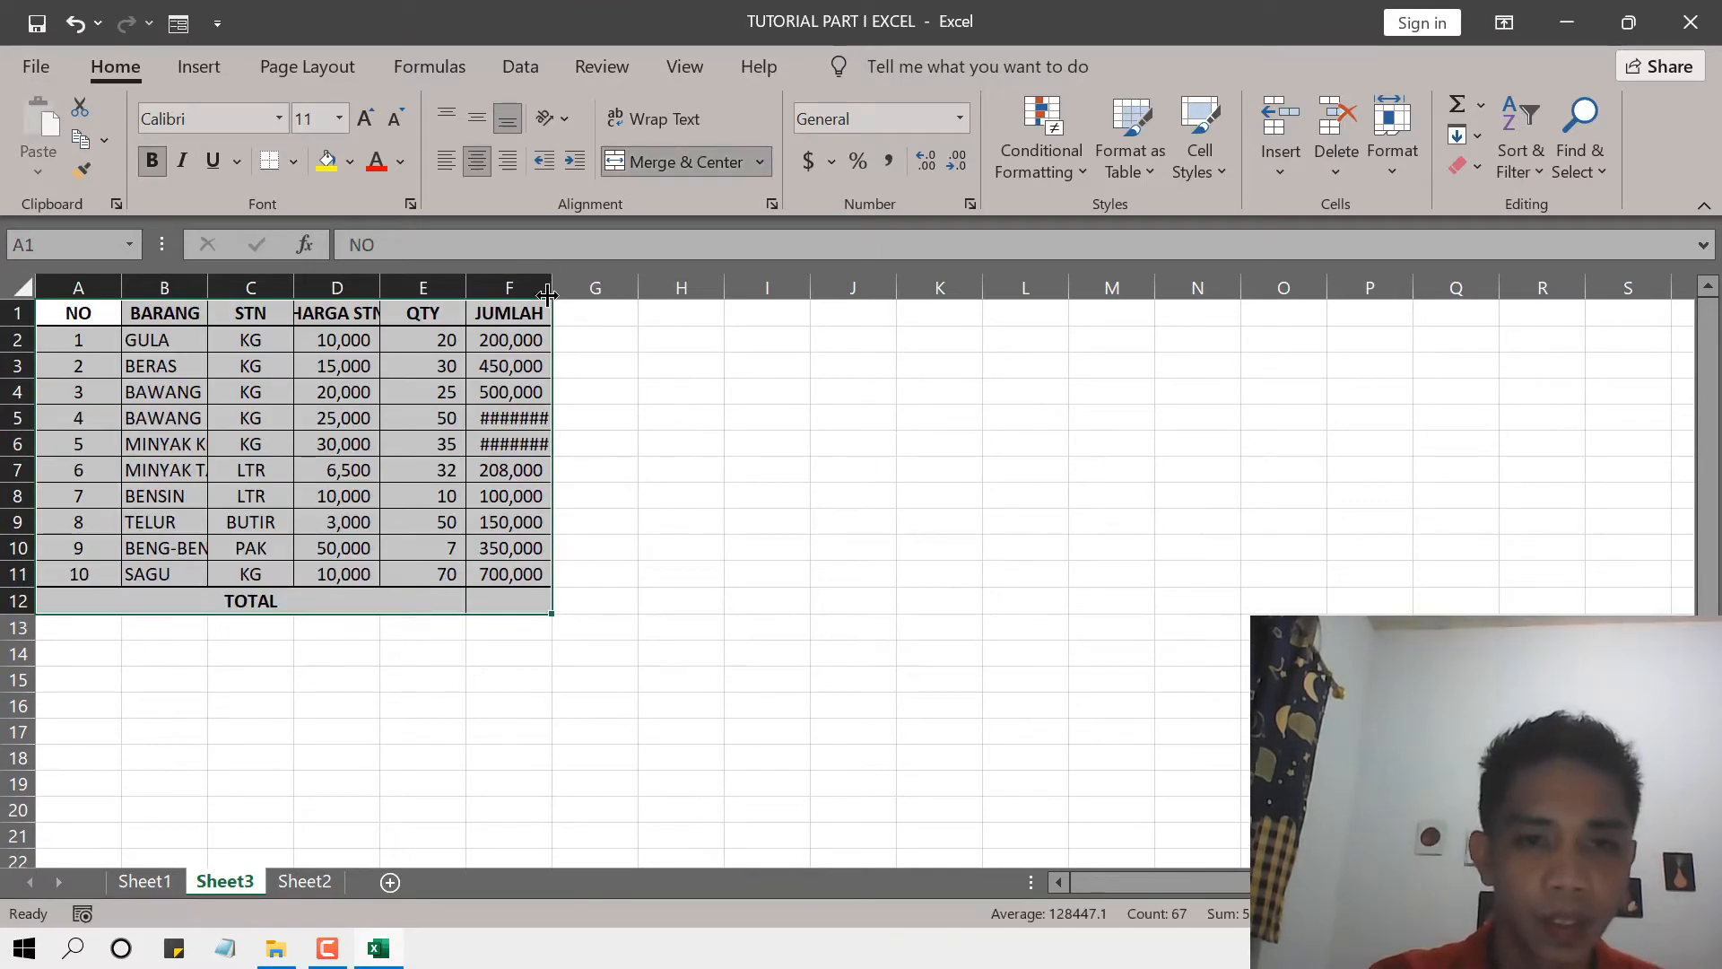
Autofit the JUMLAH and HARGA STN columns on Sheet3 so their contents fit.
double_click(550, 287)
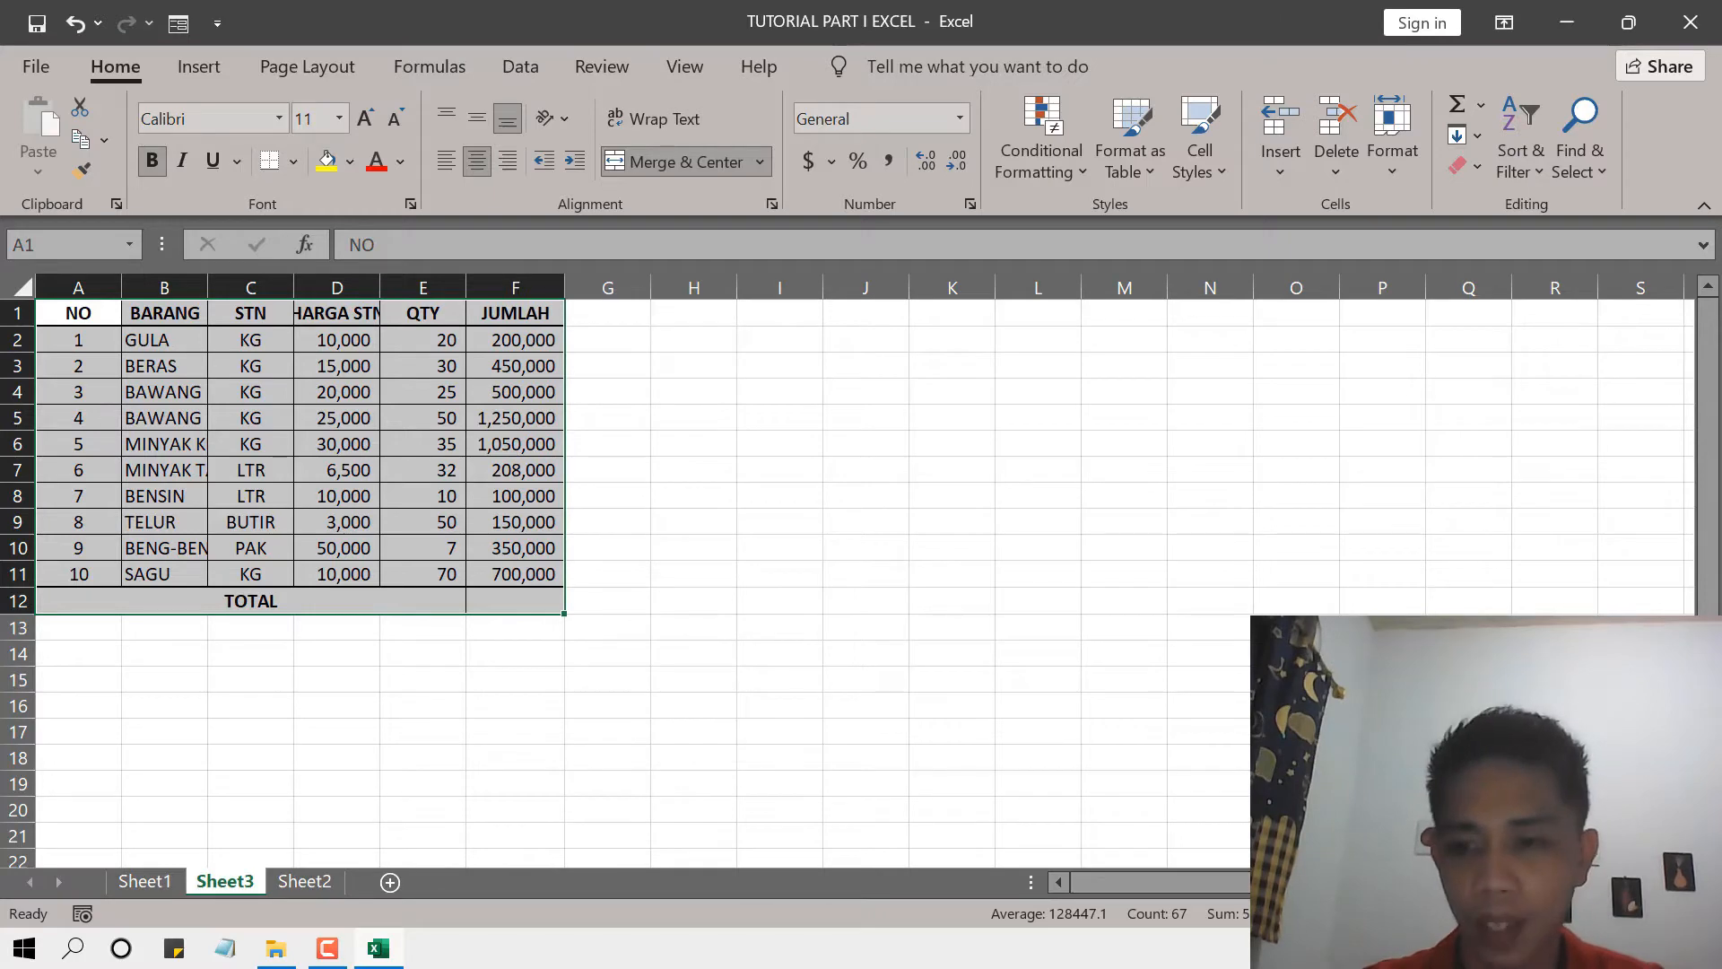
scroll(847, 571, "up", 2)
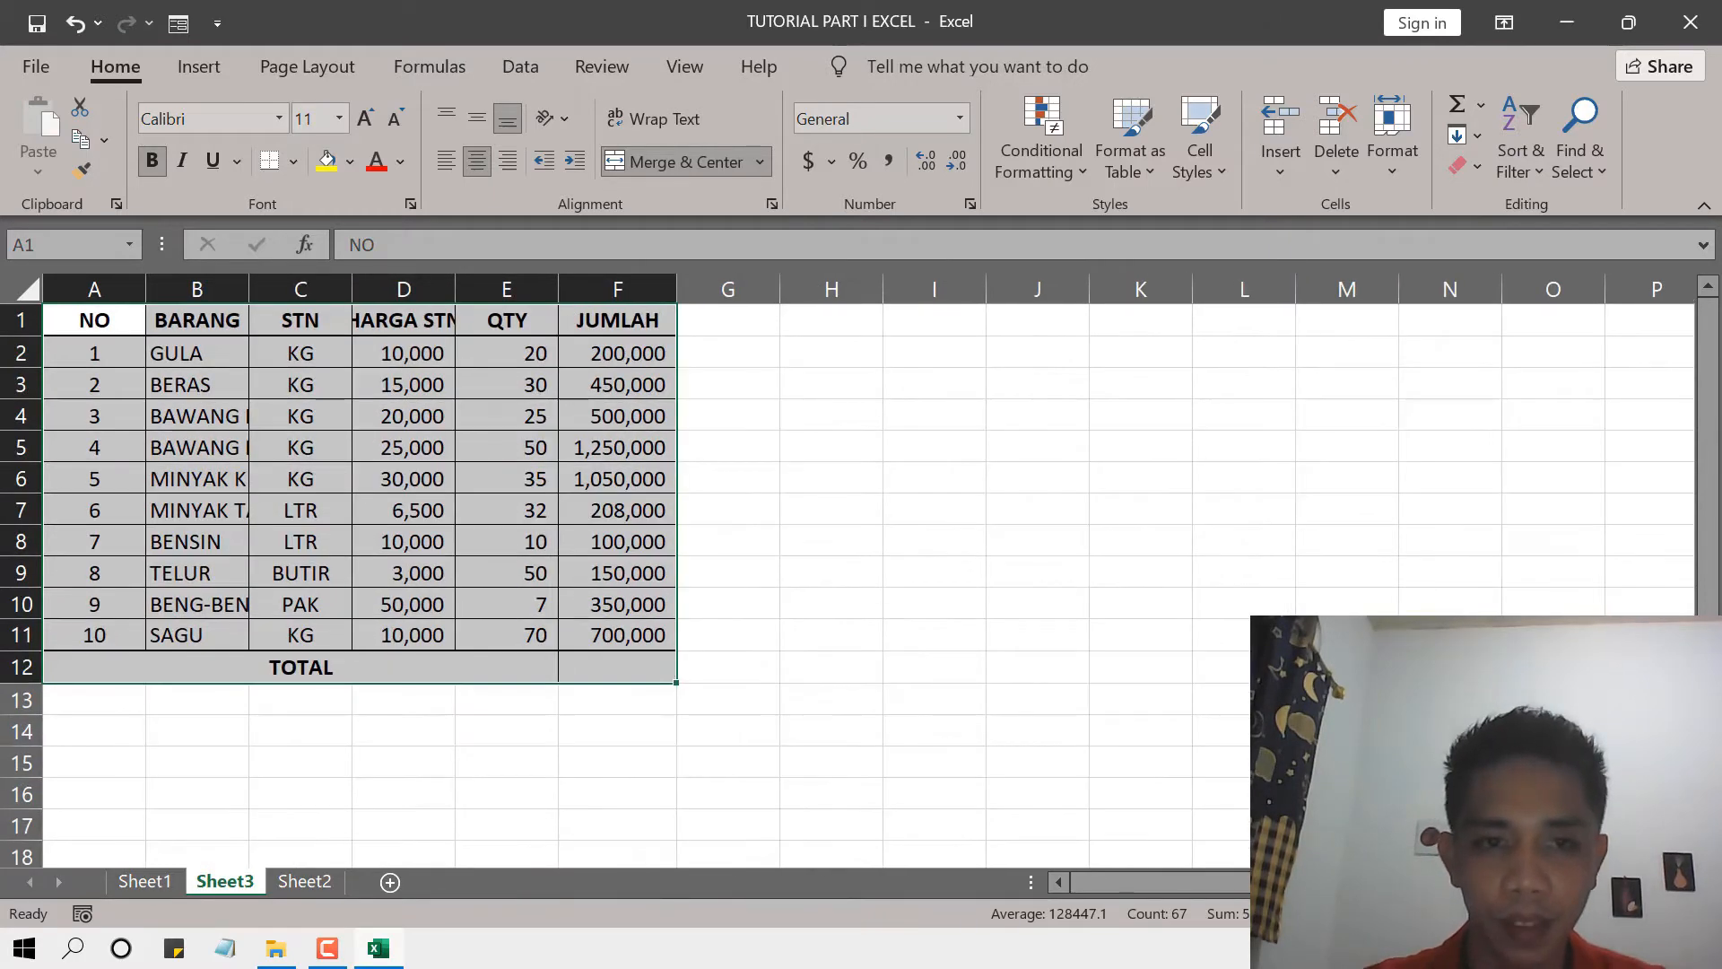
scroll(895, 846, "up", 2)
left_click_drag(793, 294, 795, 293)
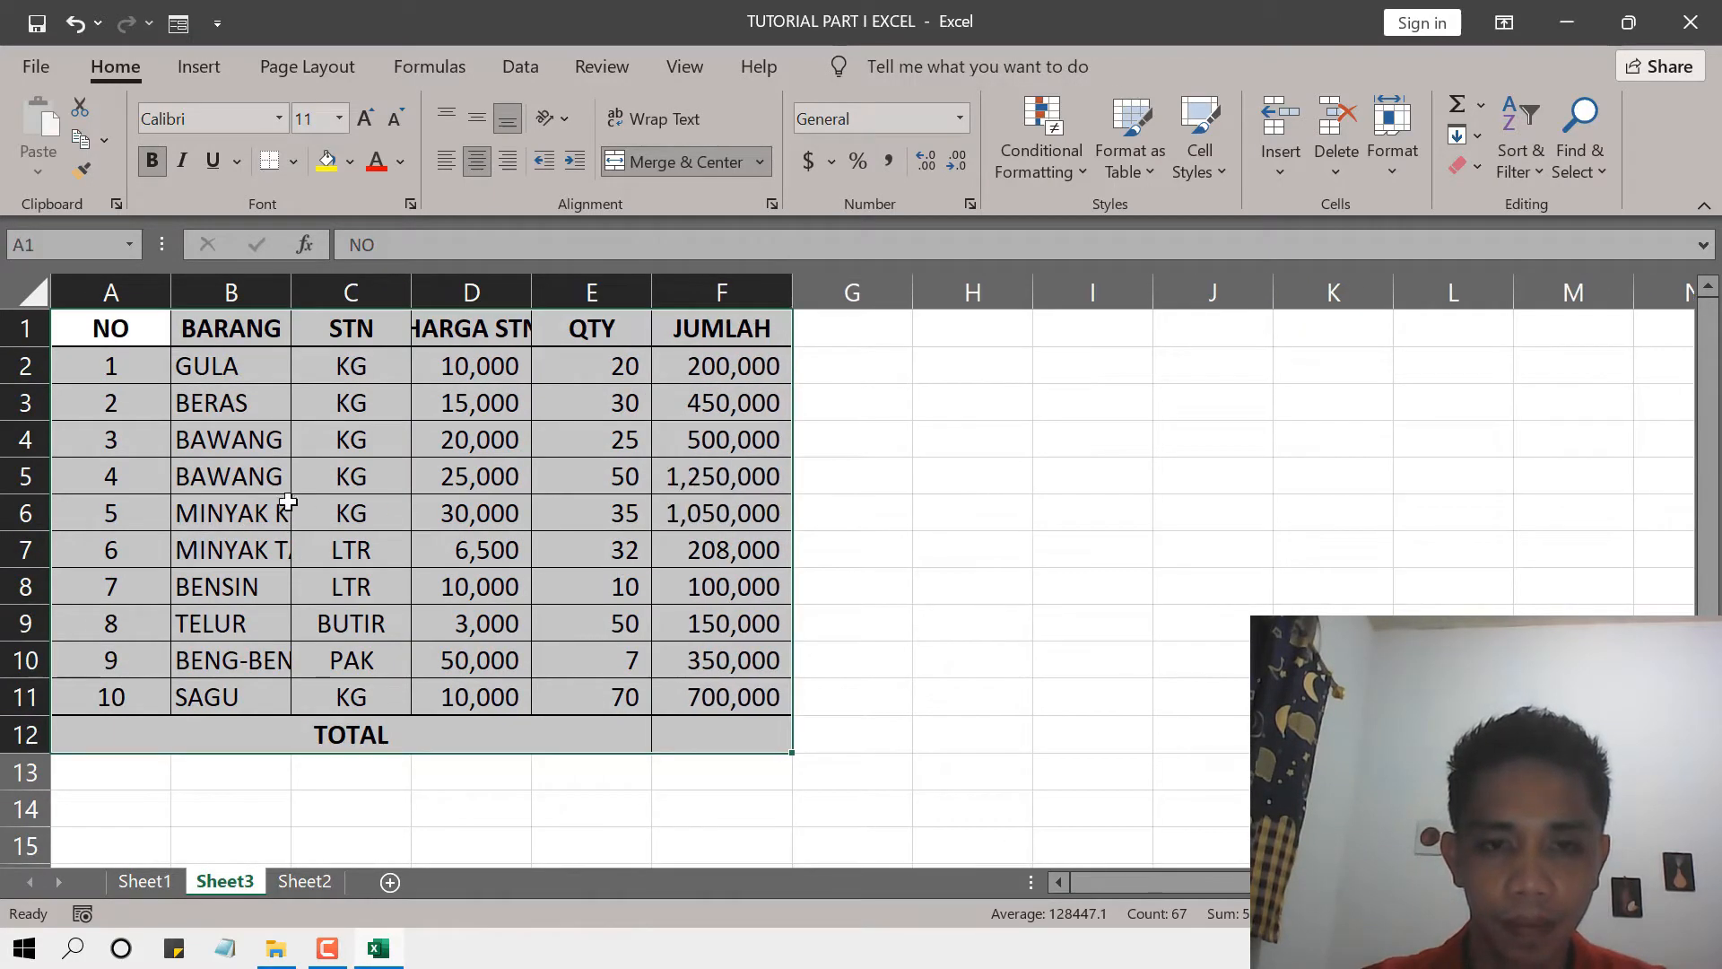
double_click(532, 288)
left_click(508, 368)
left_click(515, 440)
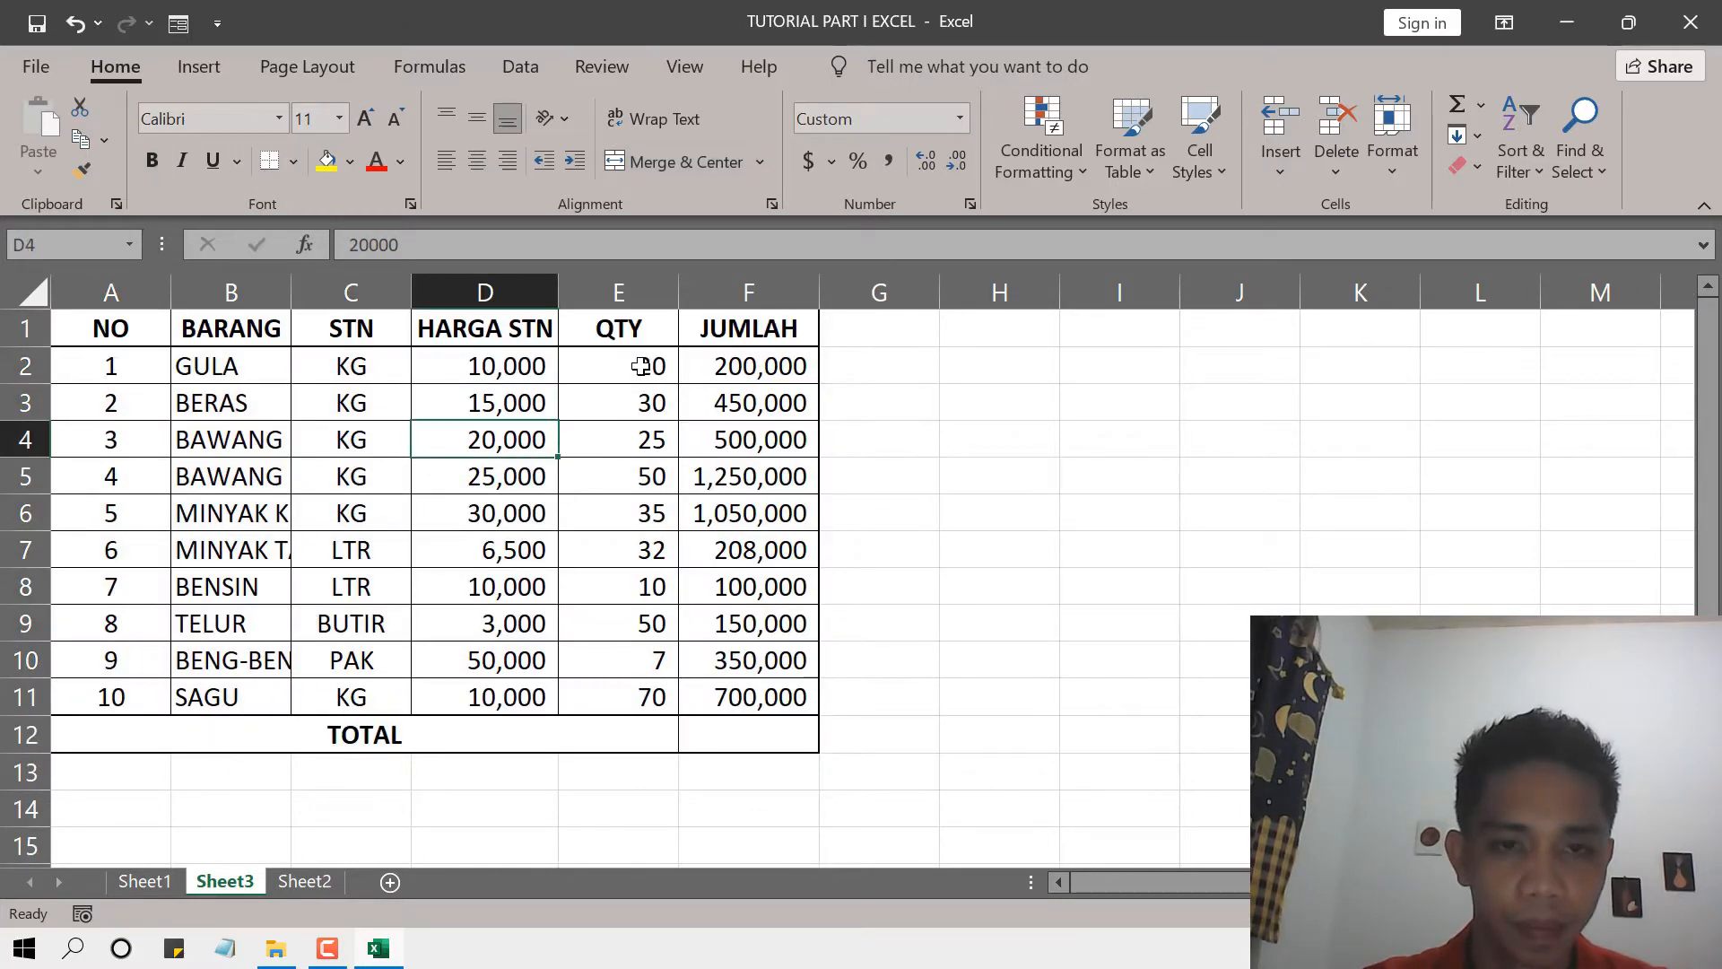
Clear the QTY values in E2:E11 and autofit the BARANG and NO columns.
left_click_drag(641, 366, 653, 696)
key("Delete")
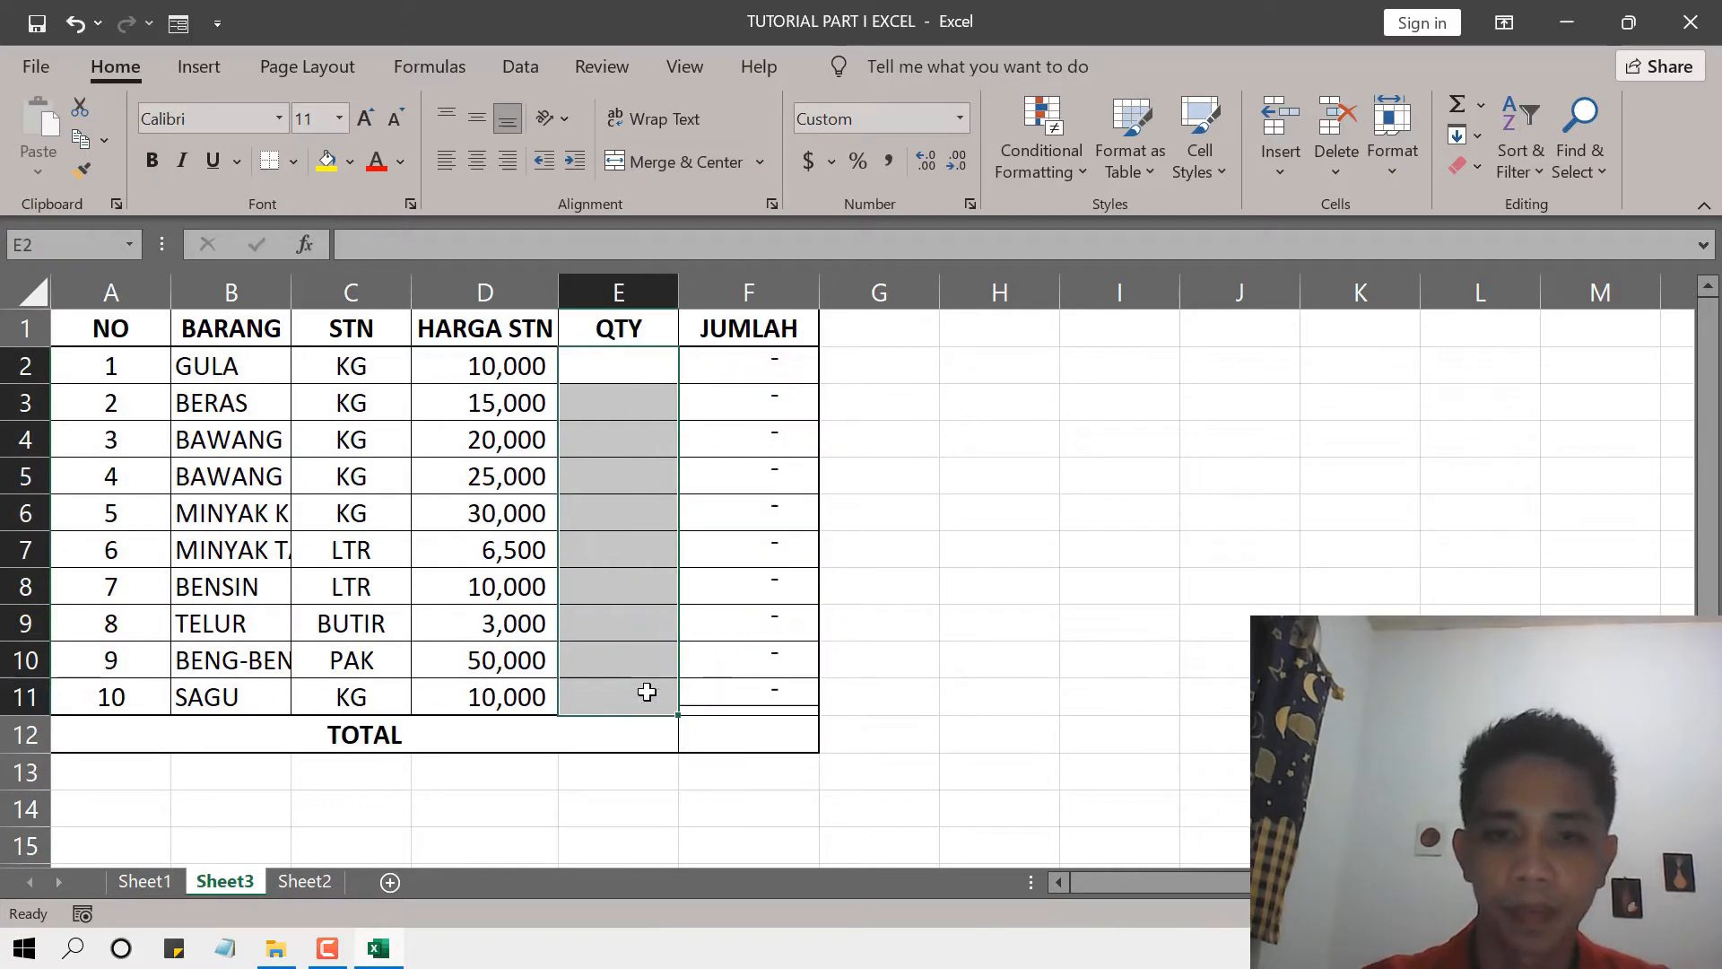
left_click(1094, 507)
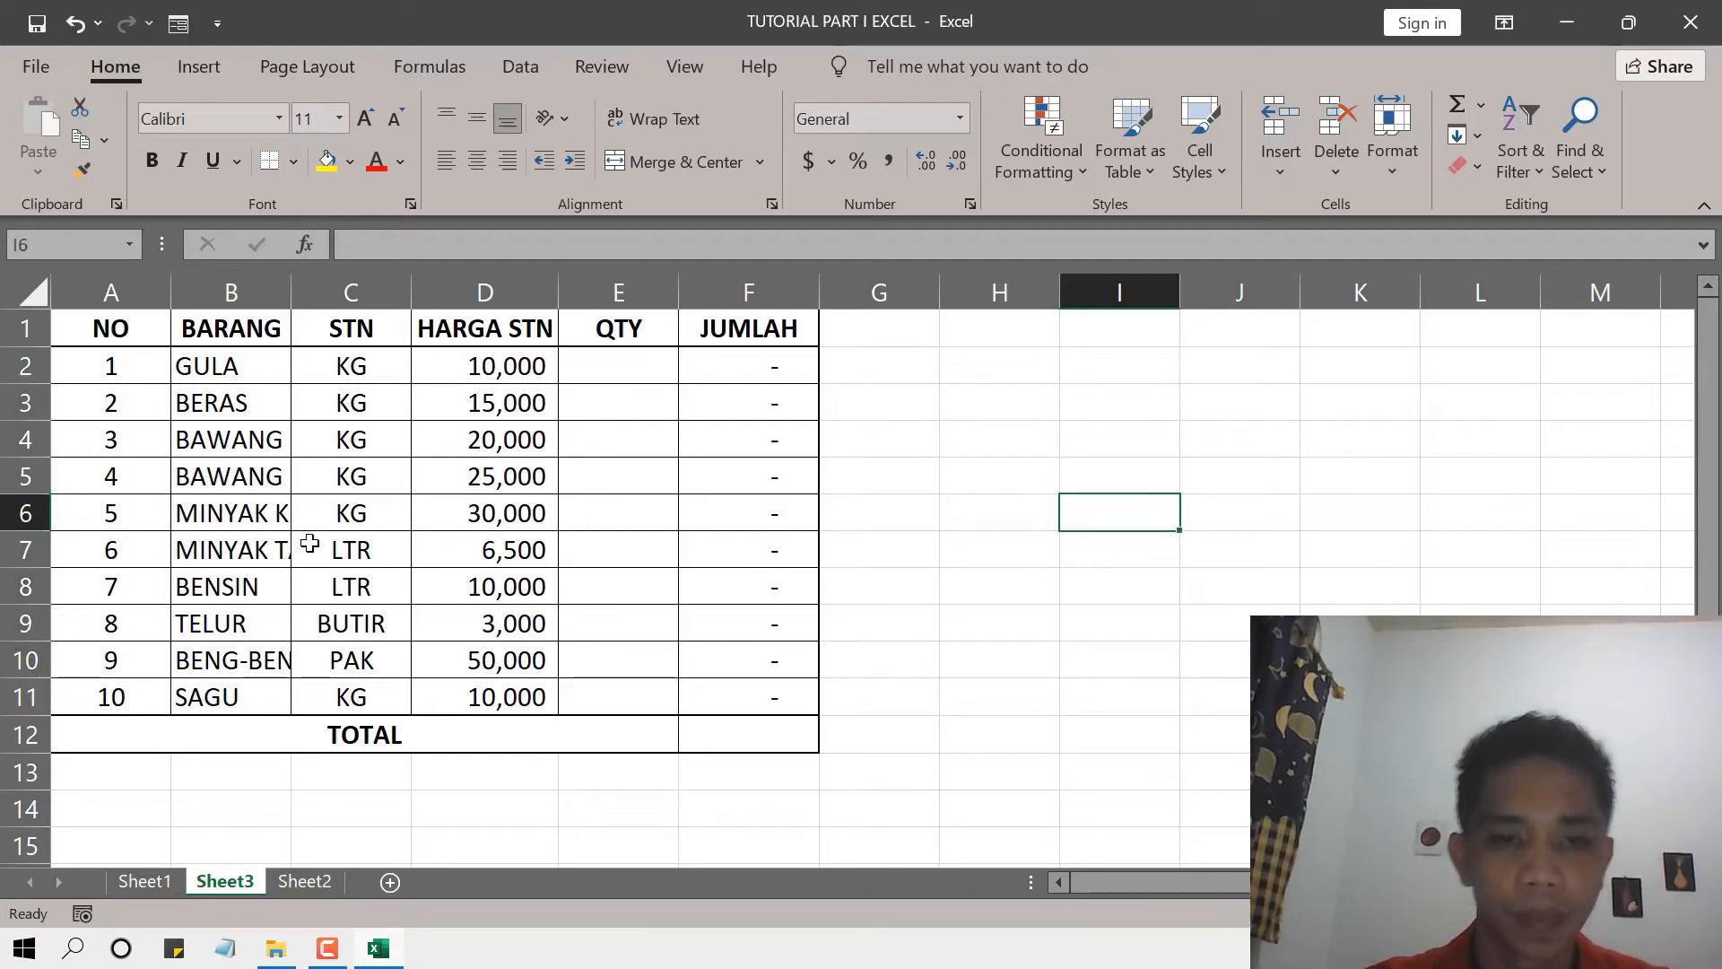
double_click(287, 297)
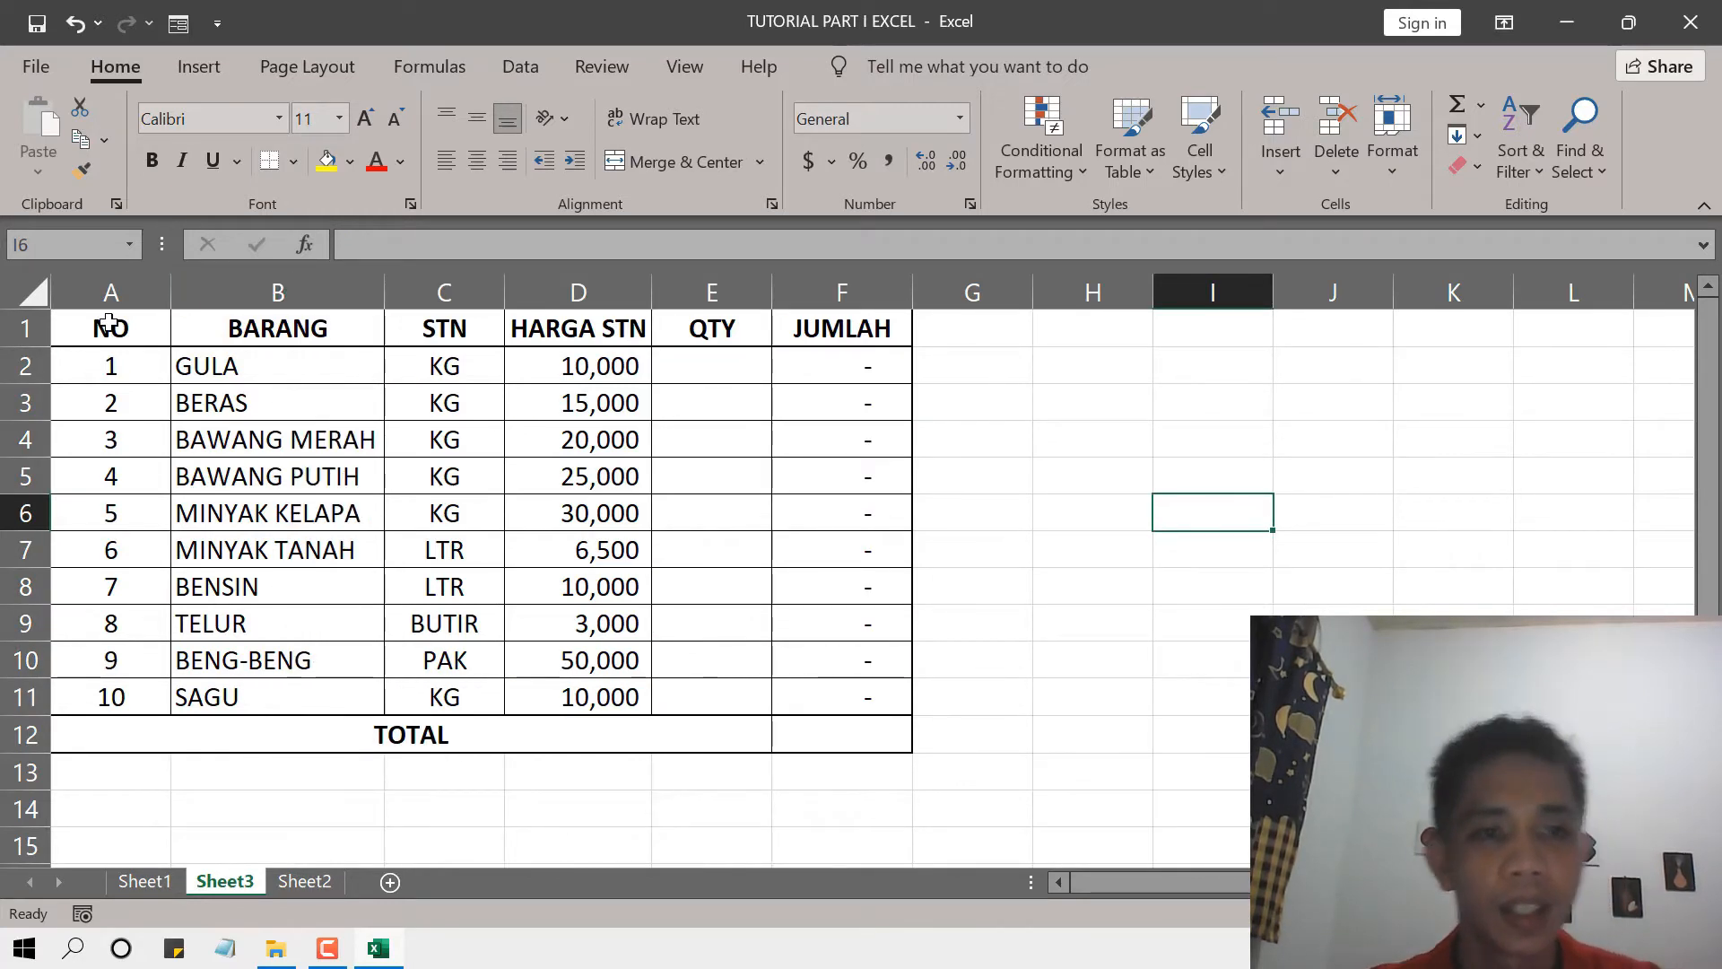
double_click(170, 294)
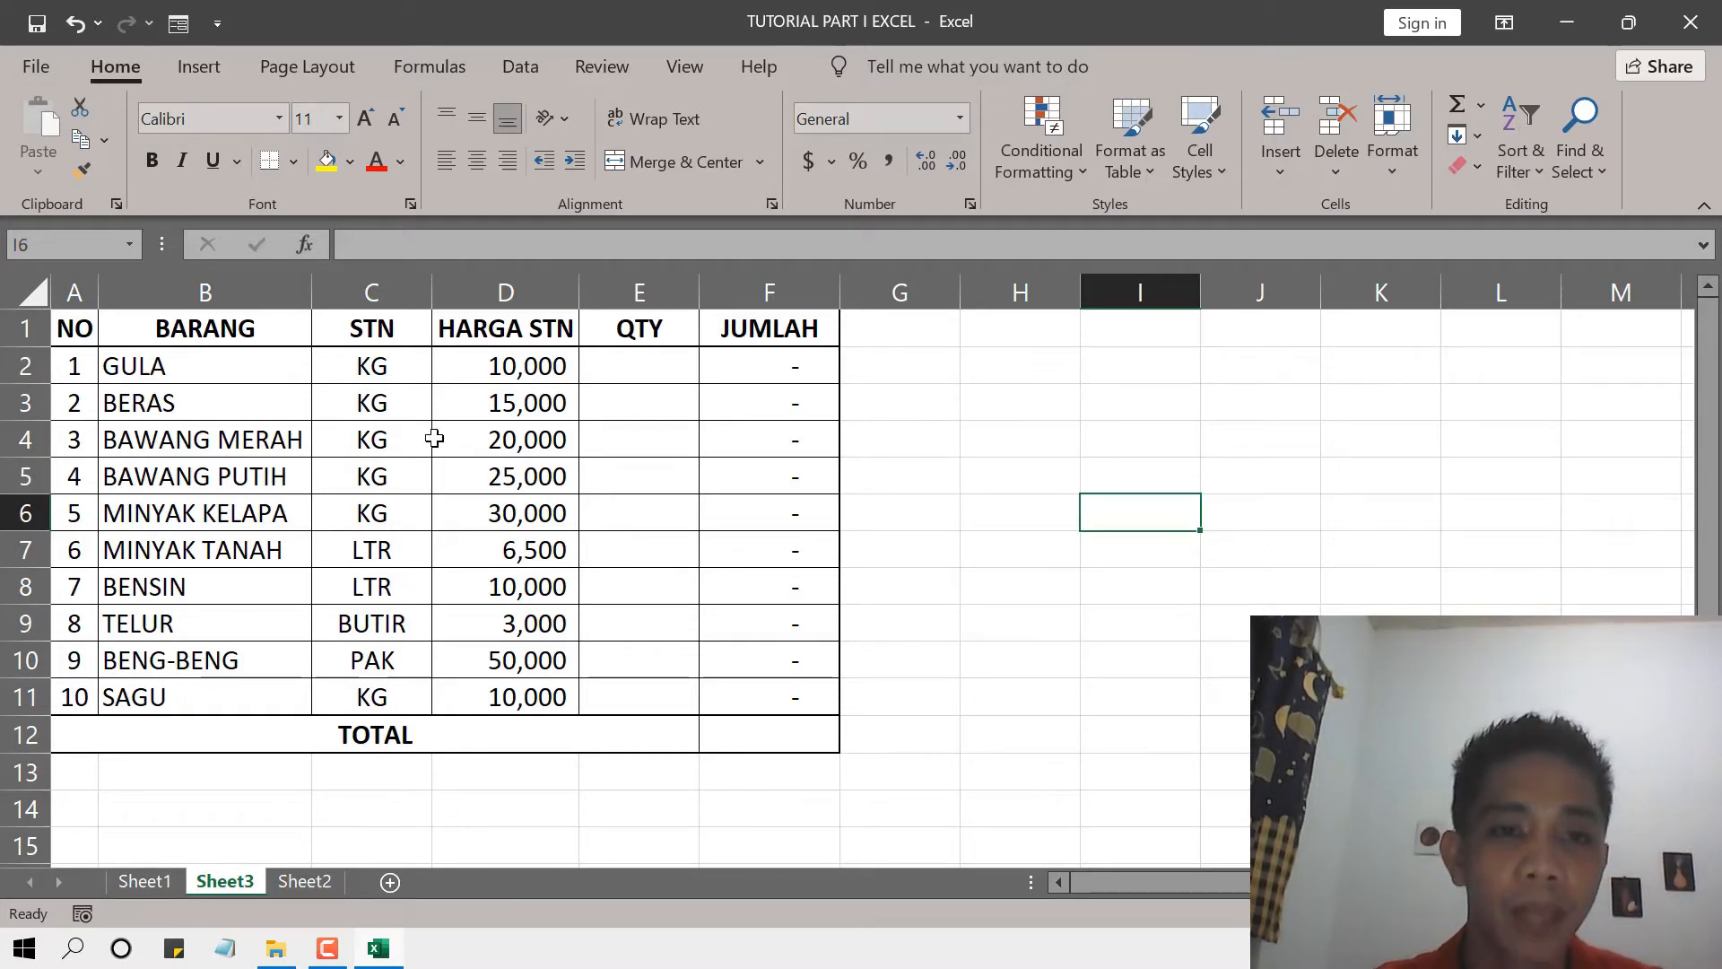
Review the units in the STN column and the unit prices in the HARGA STN column.
left_click(373, 325)
left_click(388, 369)
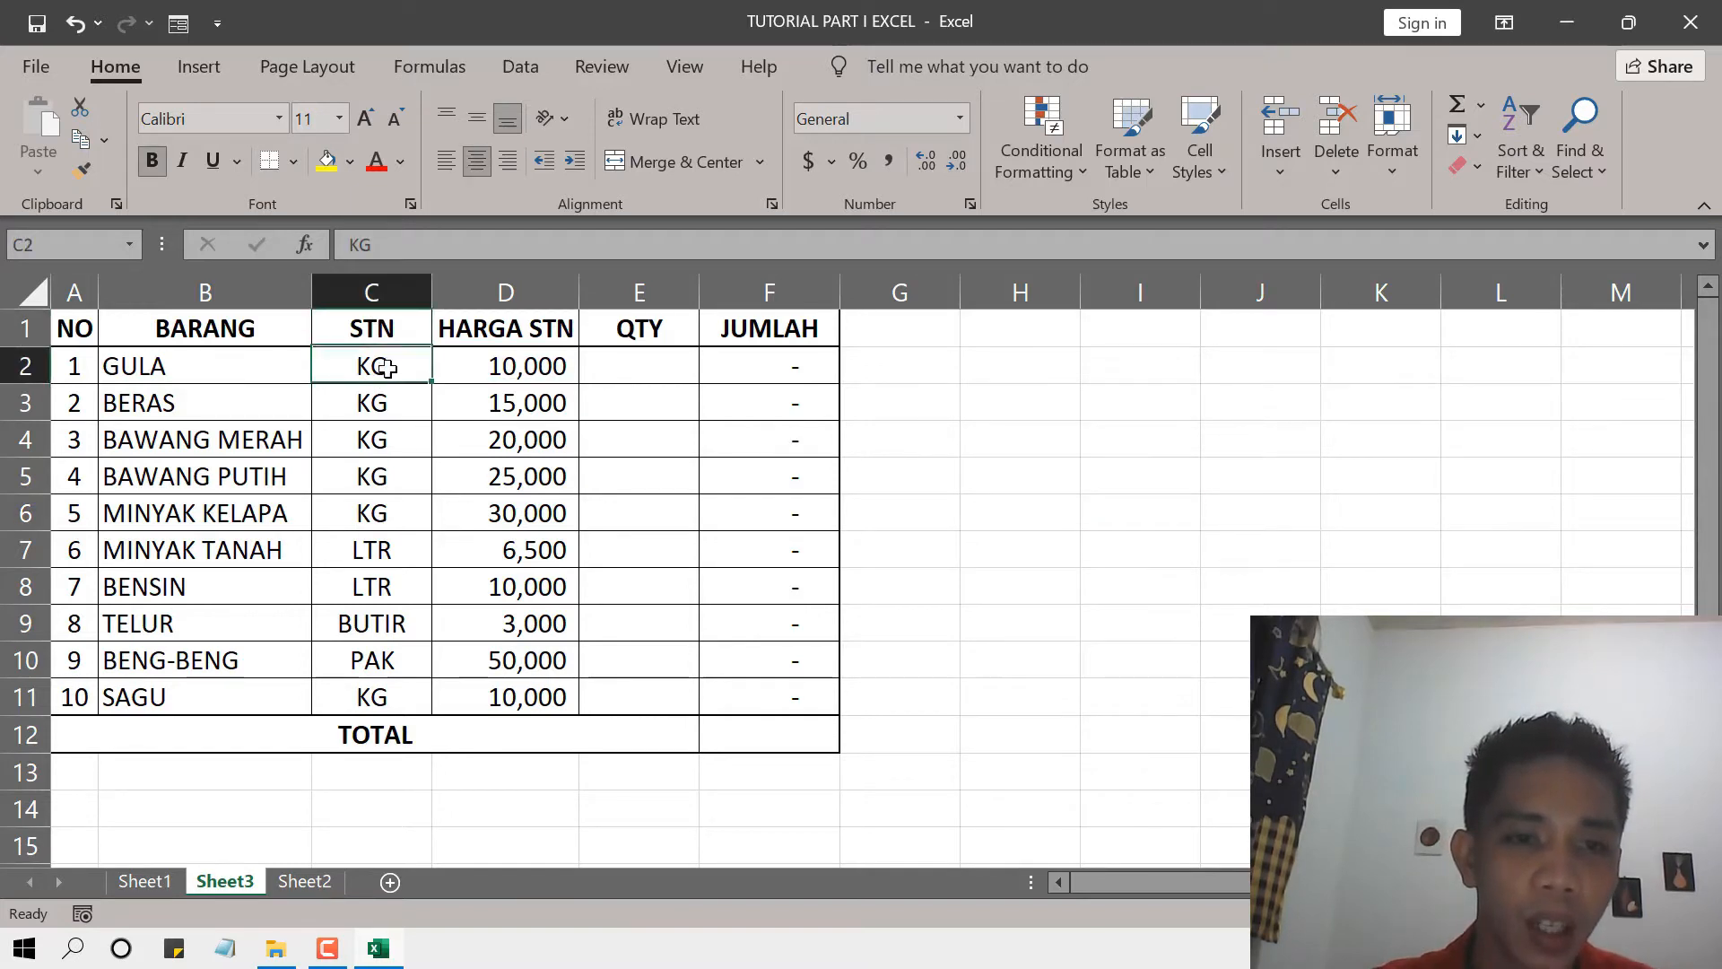
left_click(381, 622)
left_click(377, 656)
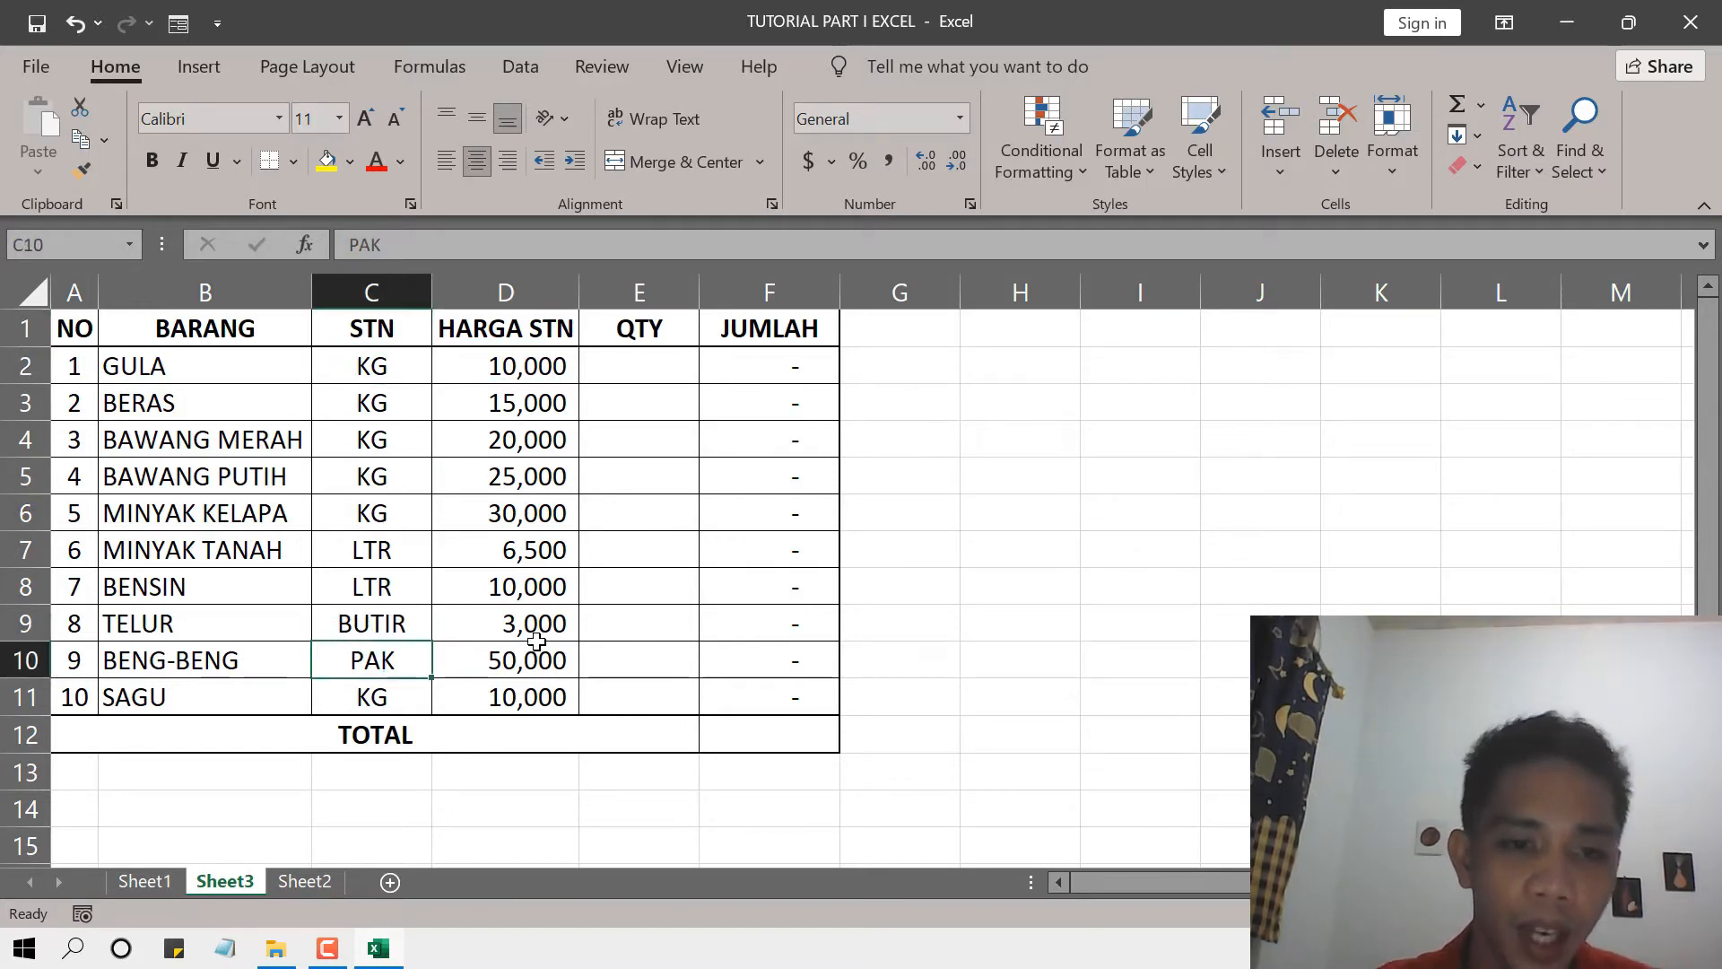
left_click(414, 705)
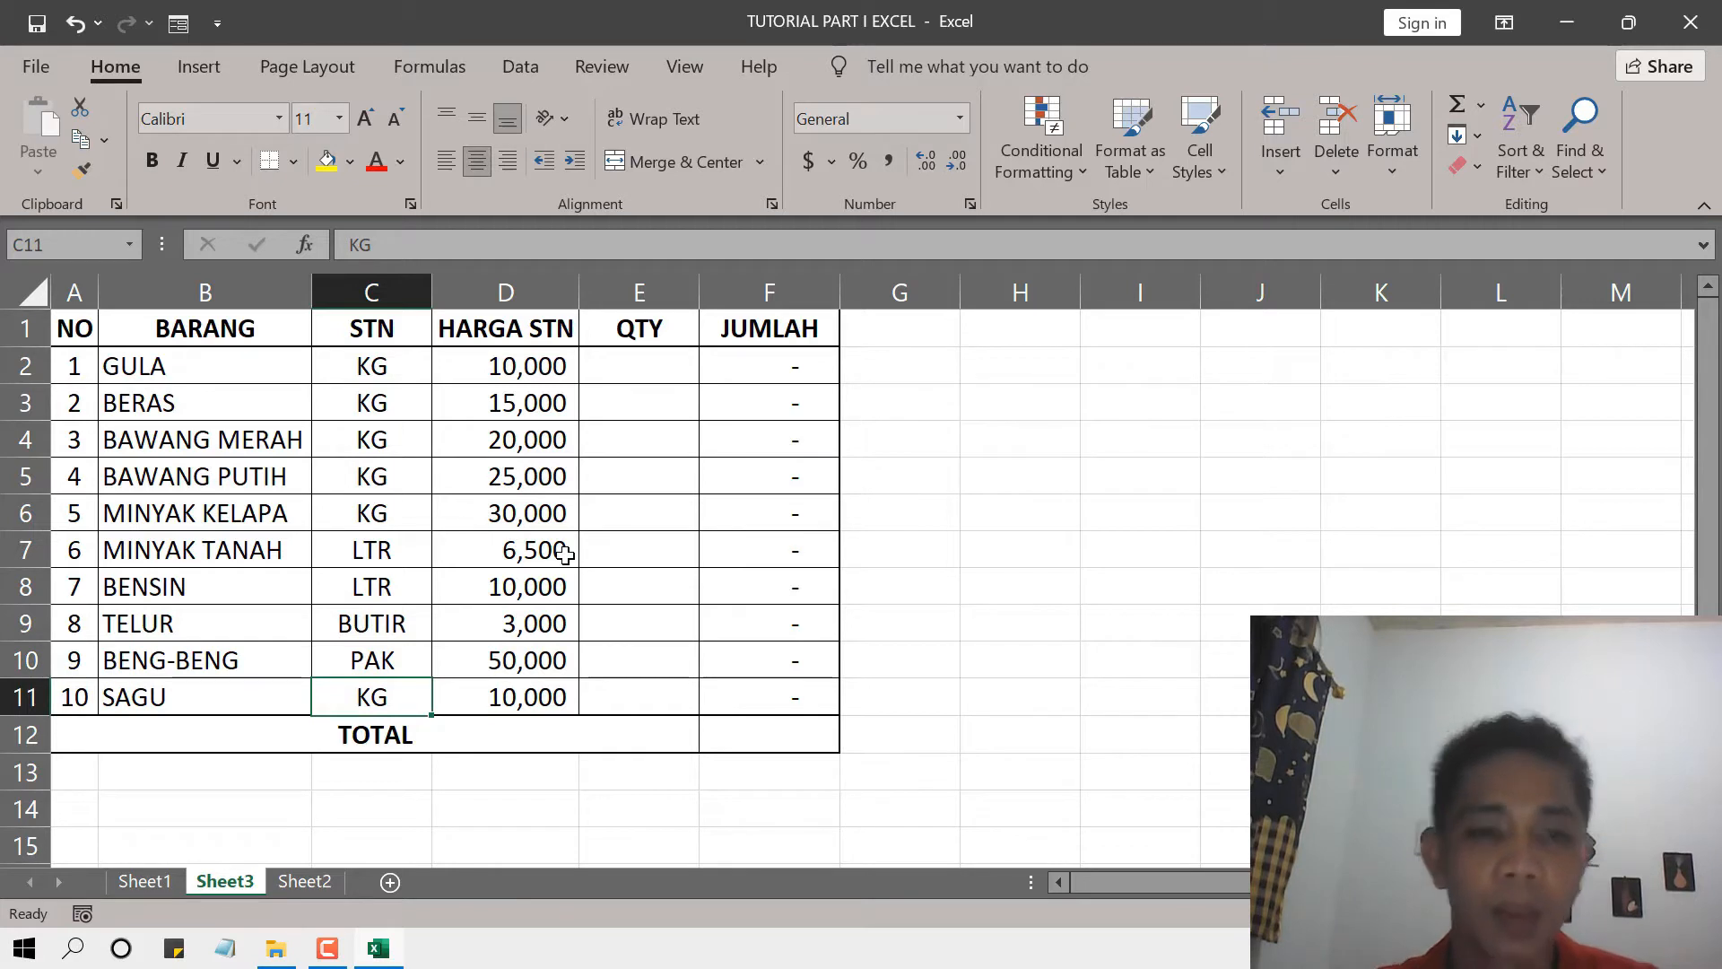
left_click(444, 408)
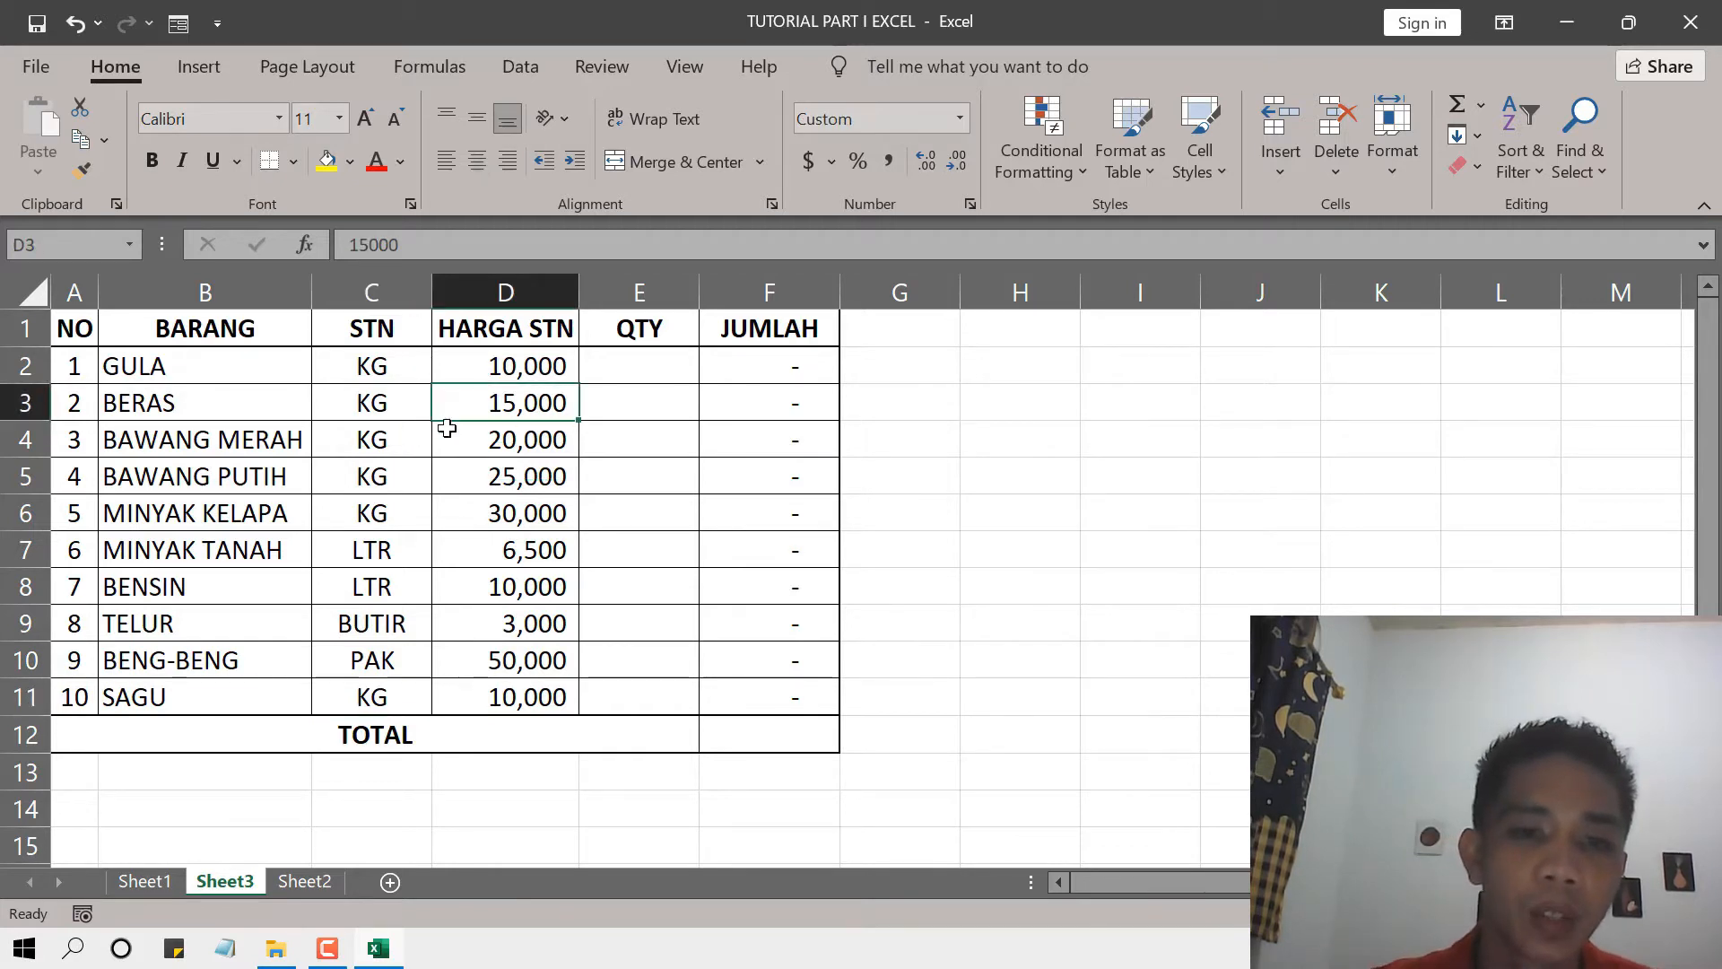
left_click(477, 355)
left_click(528, 412)
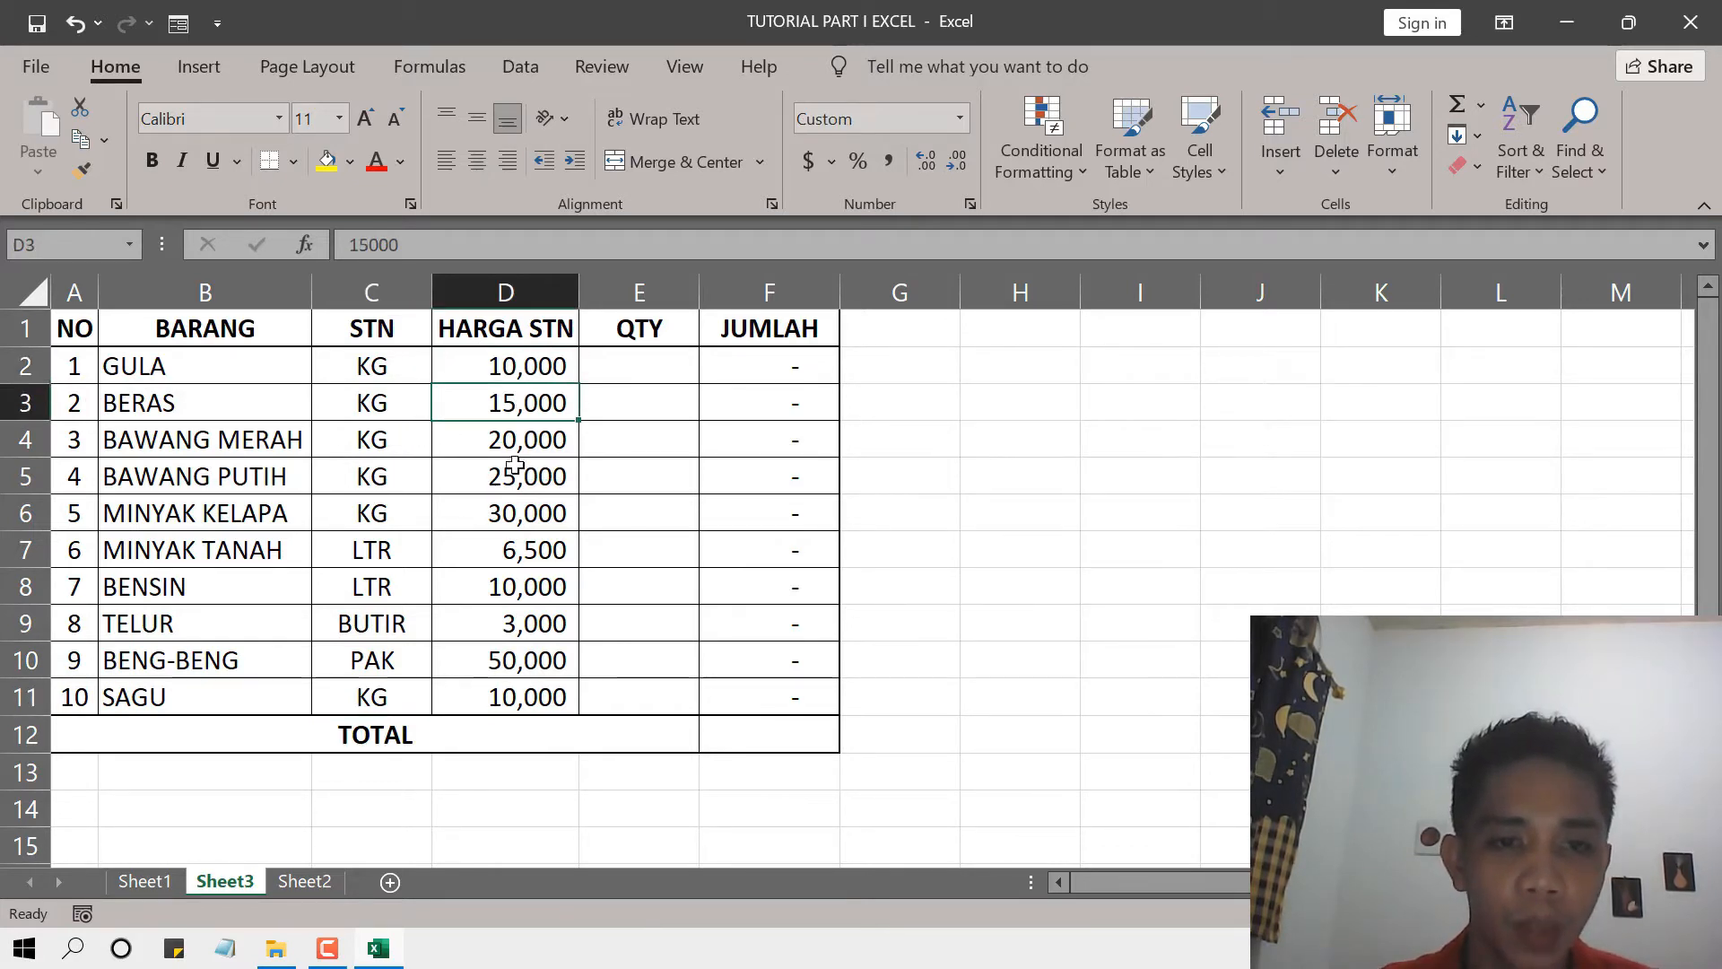
left_click(525, 441)
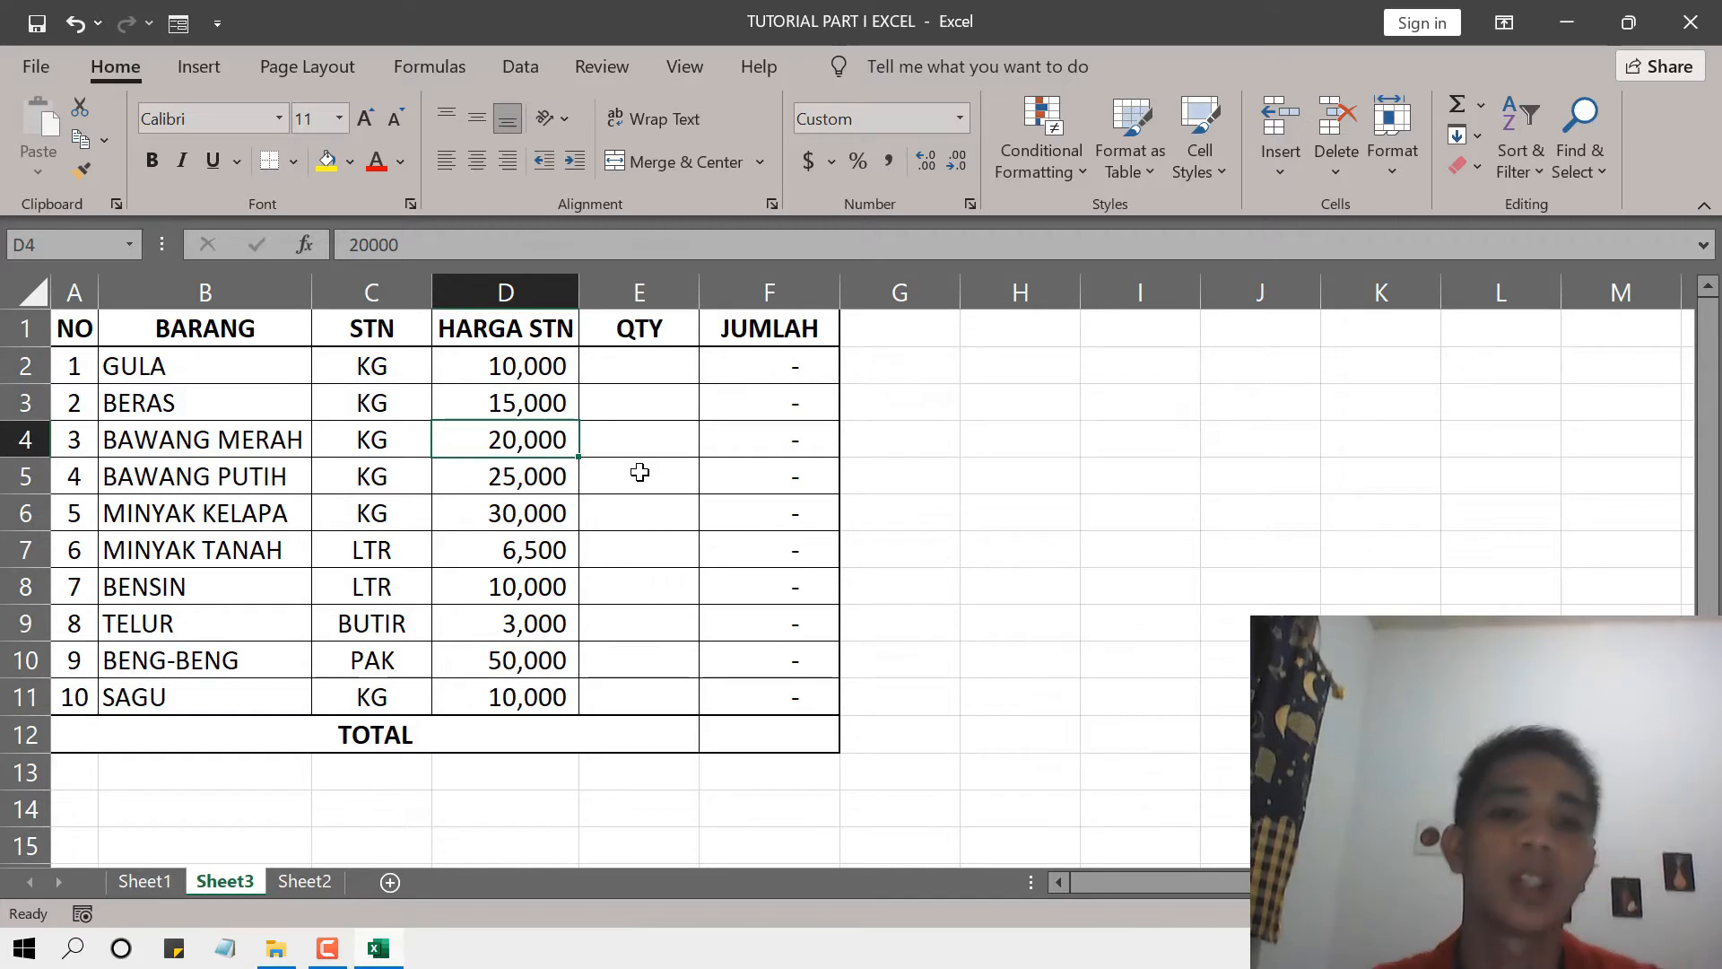
Enter 40 as the quantity for GULA in cell E2.
left_click(642, 368)
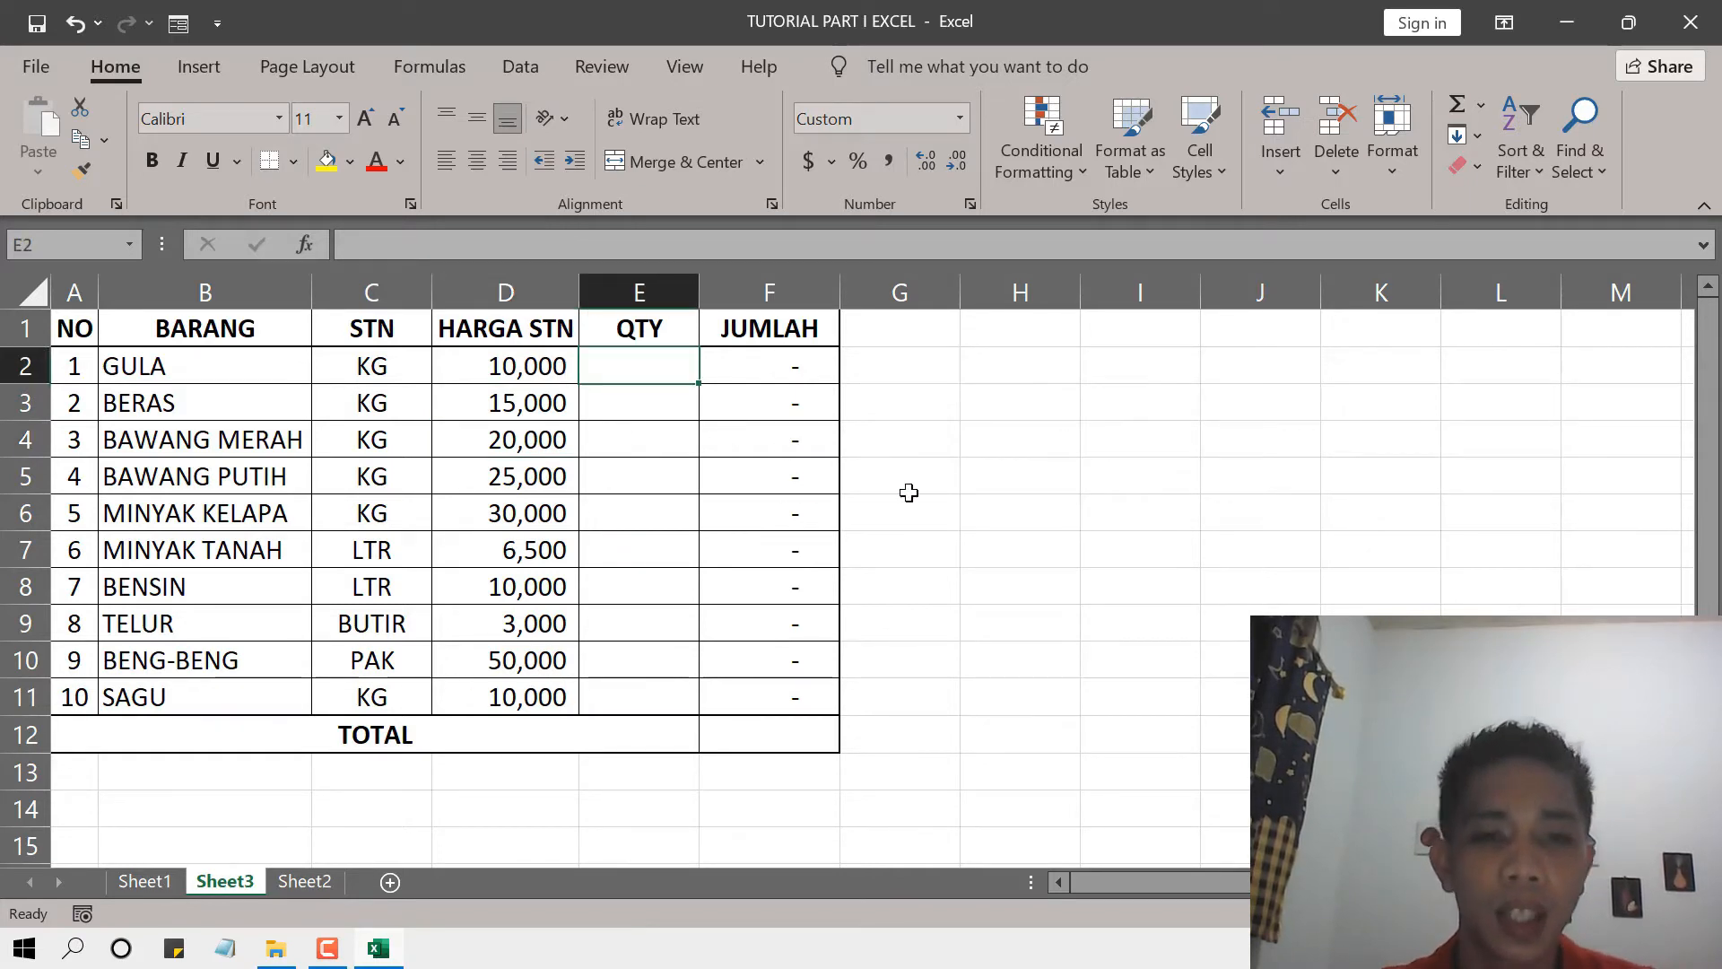
left_click(646, 433)
left_click(648, 370)
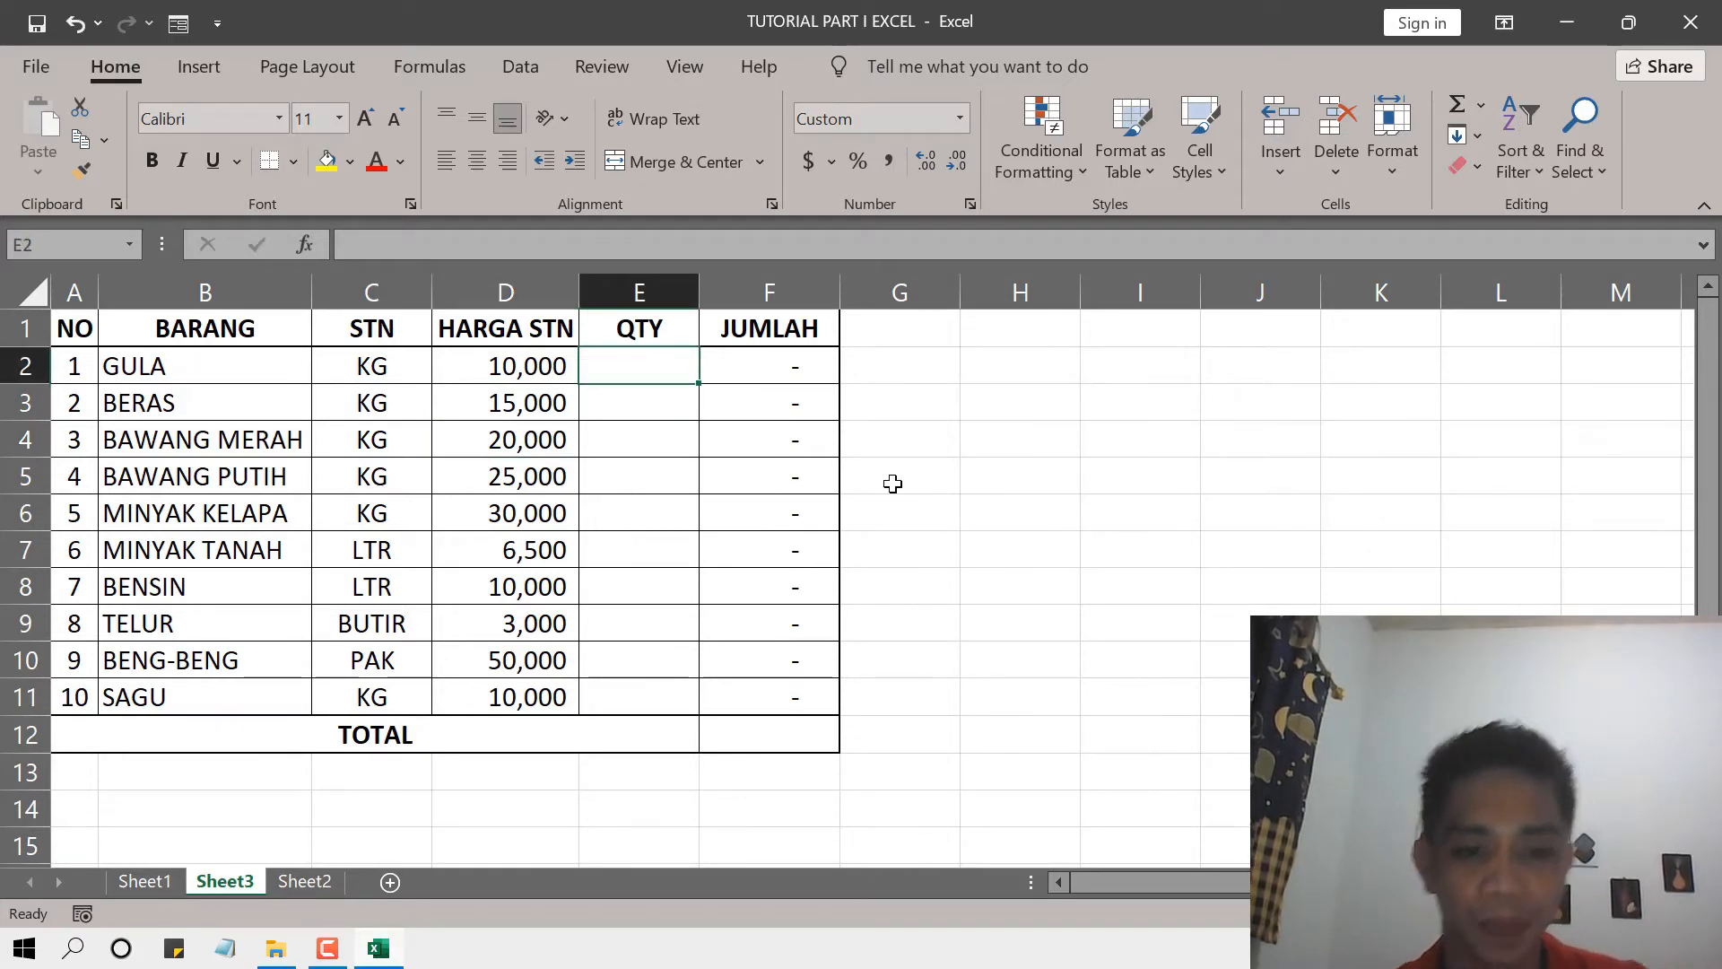
type("40")
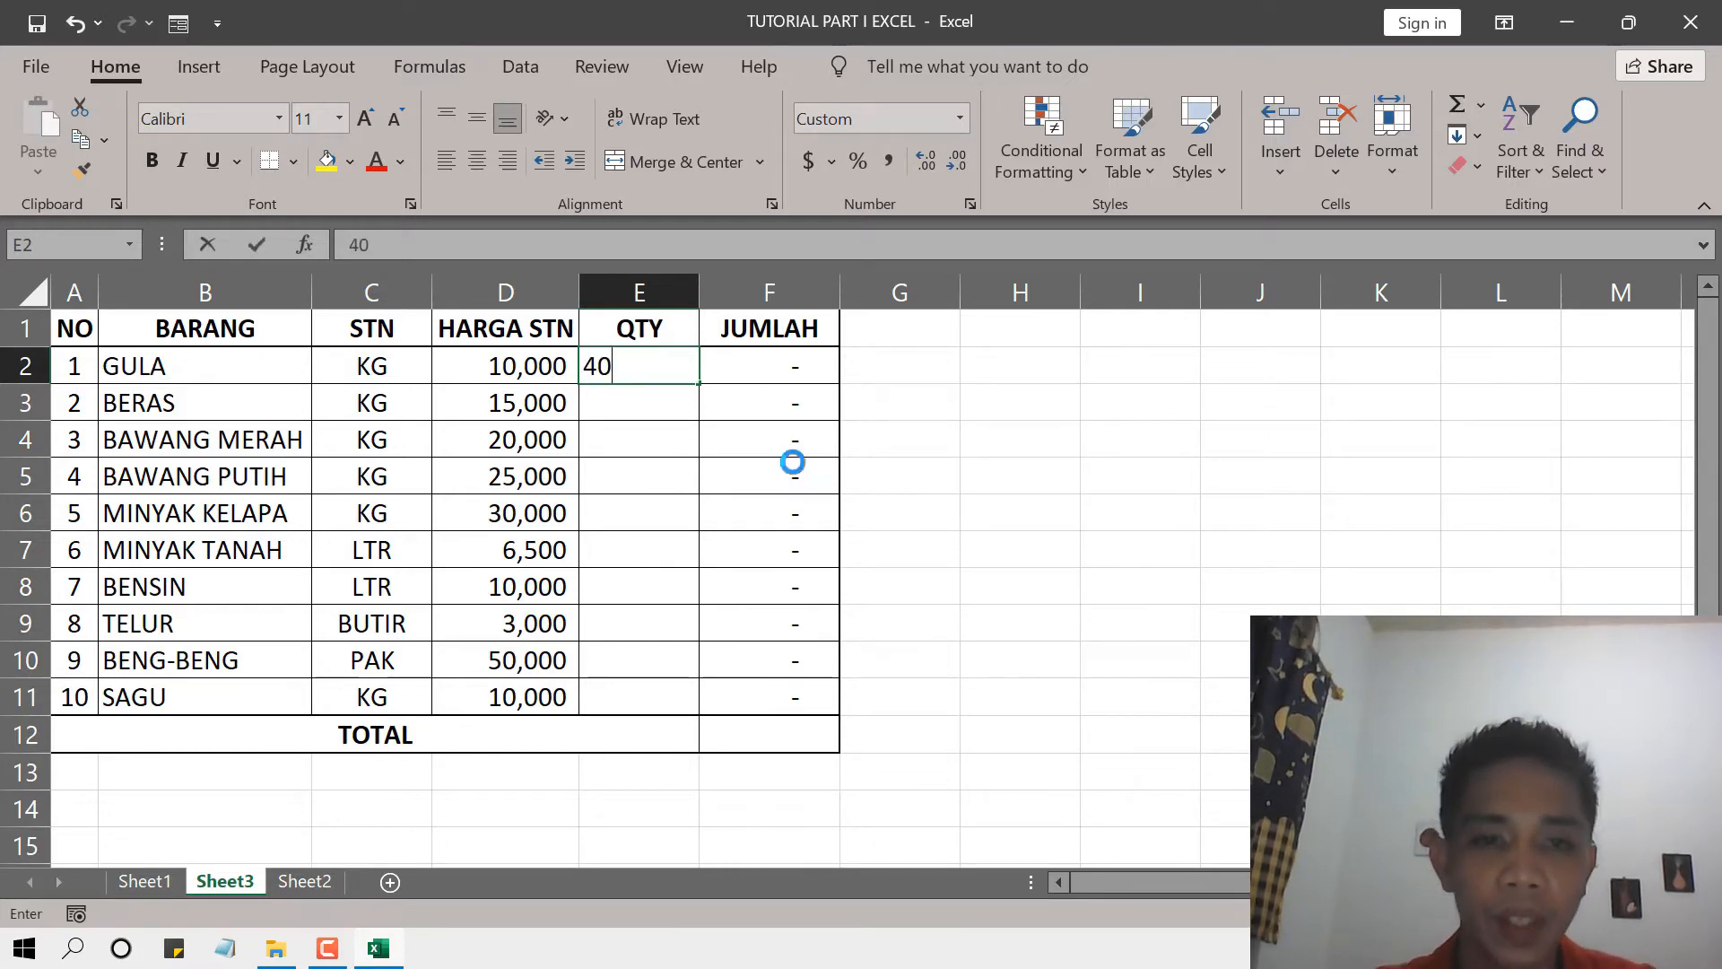
key("Return")
Copy the quantities E3:E12 from Sheet1 and paste them into the QTY column of Sheet3 starting at E2.
left_click(161, 881)
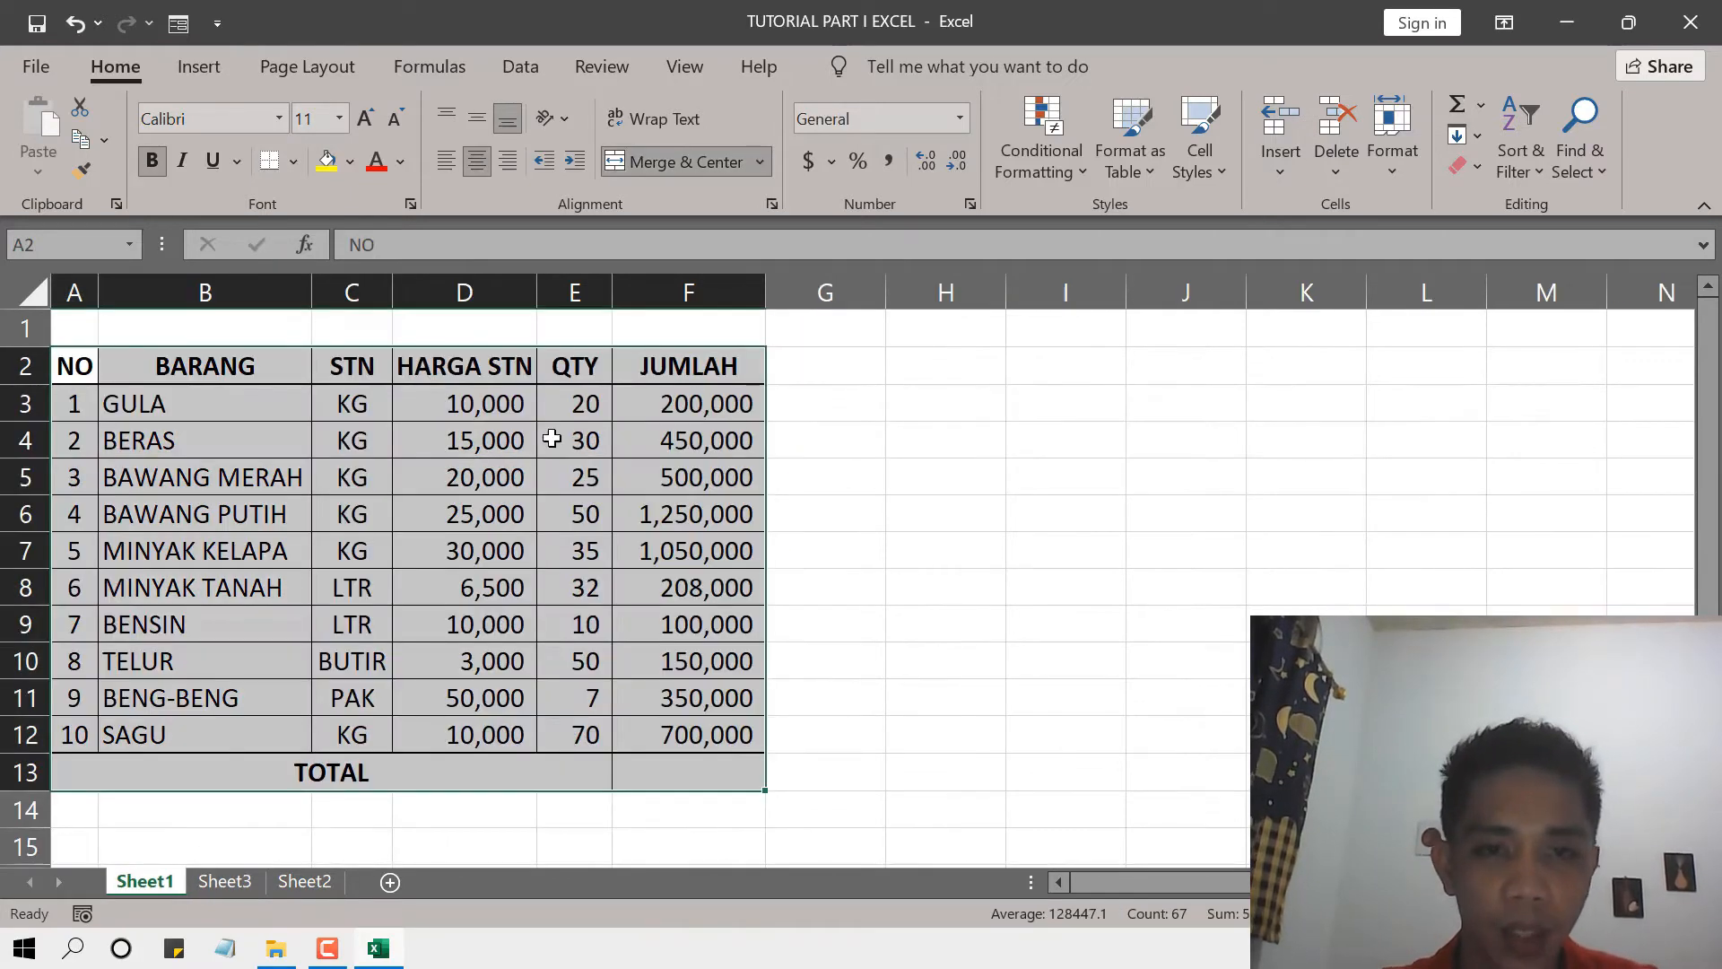
left_click(562, 727, "shift")
key("ctrl+c")
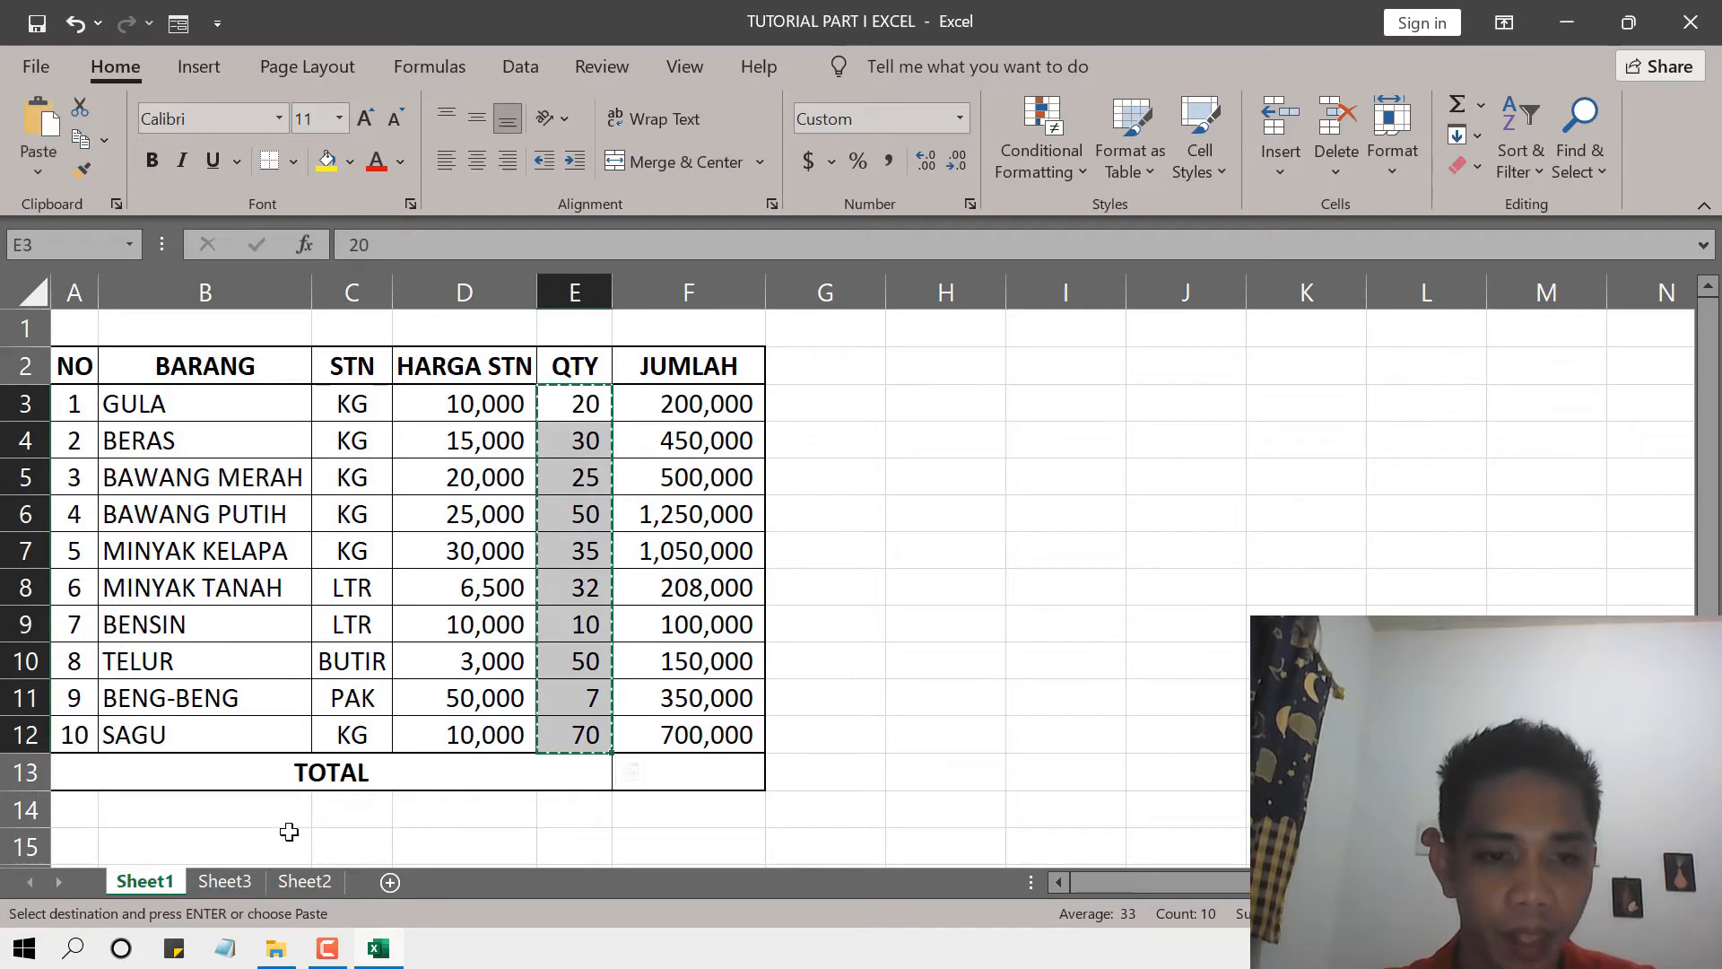
left_click(224, 882)
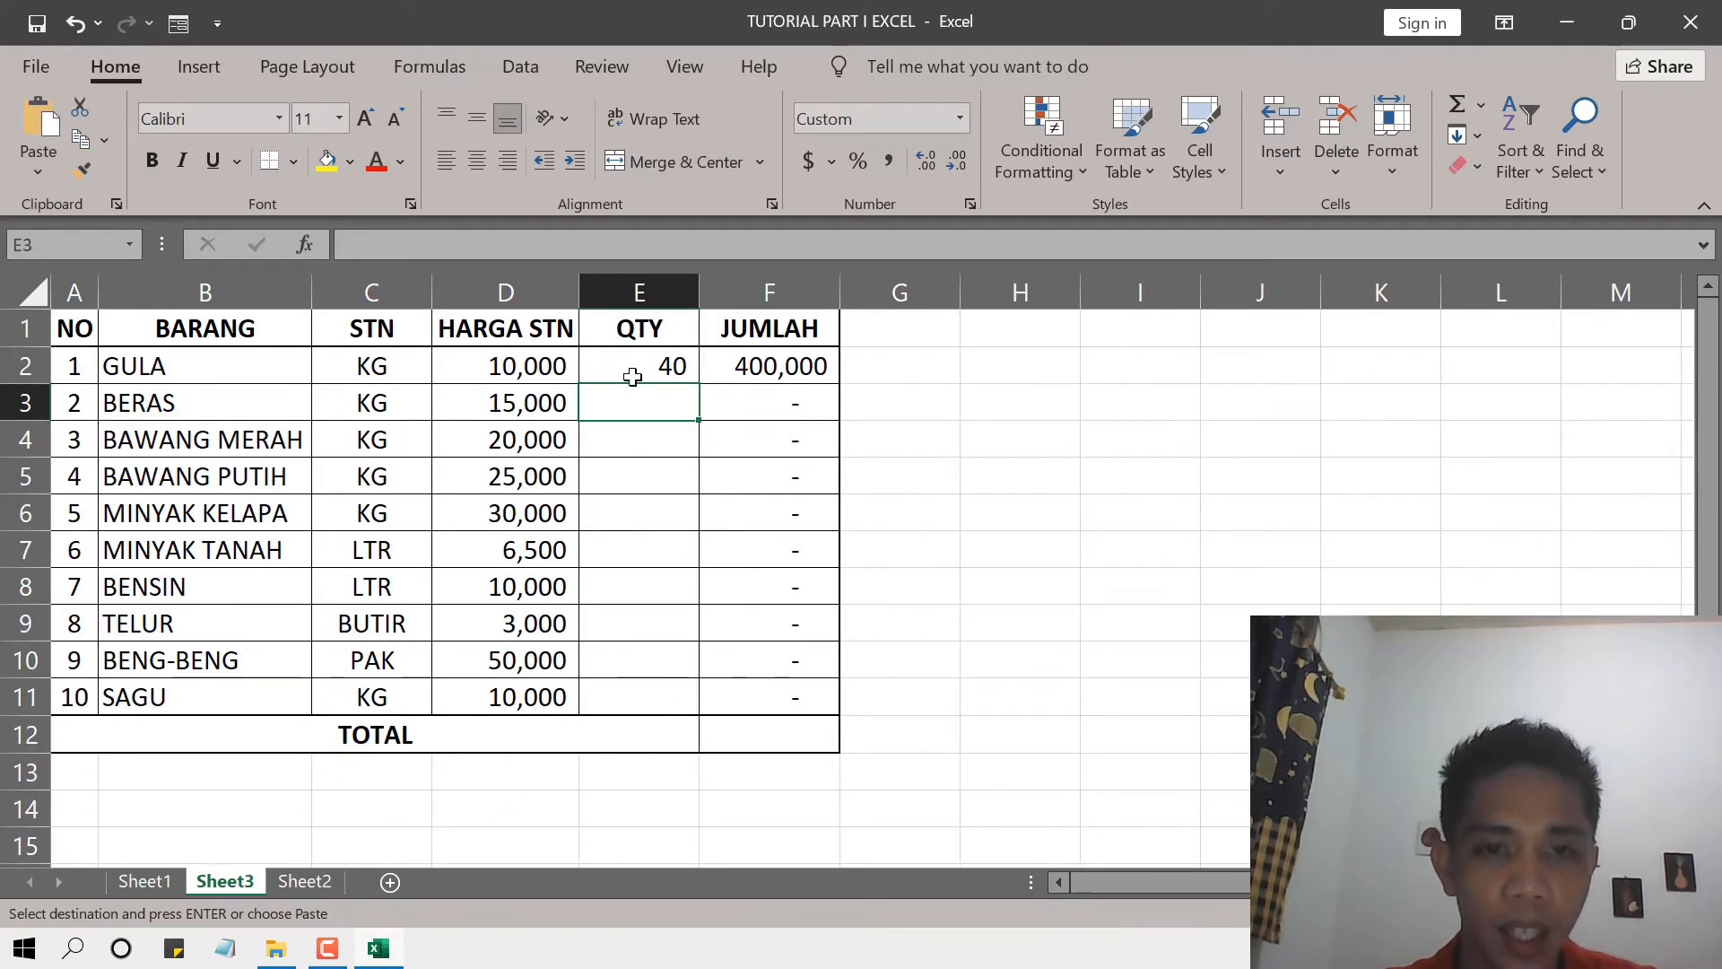
left_click(632, 377)
key("ctrl+v")
left_click(1173, 583)
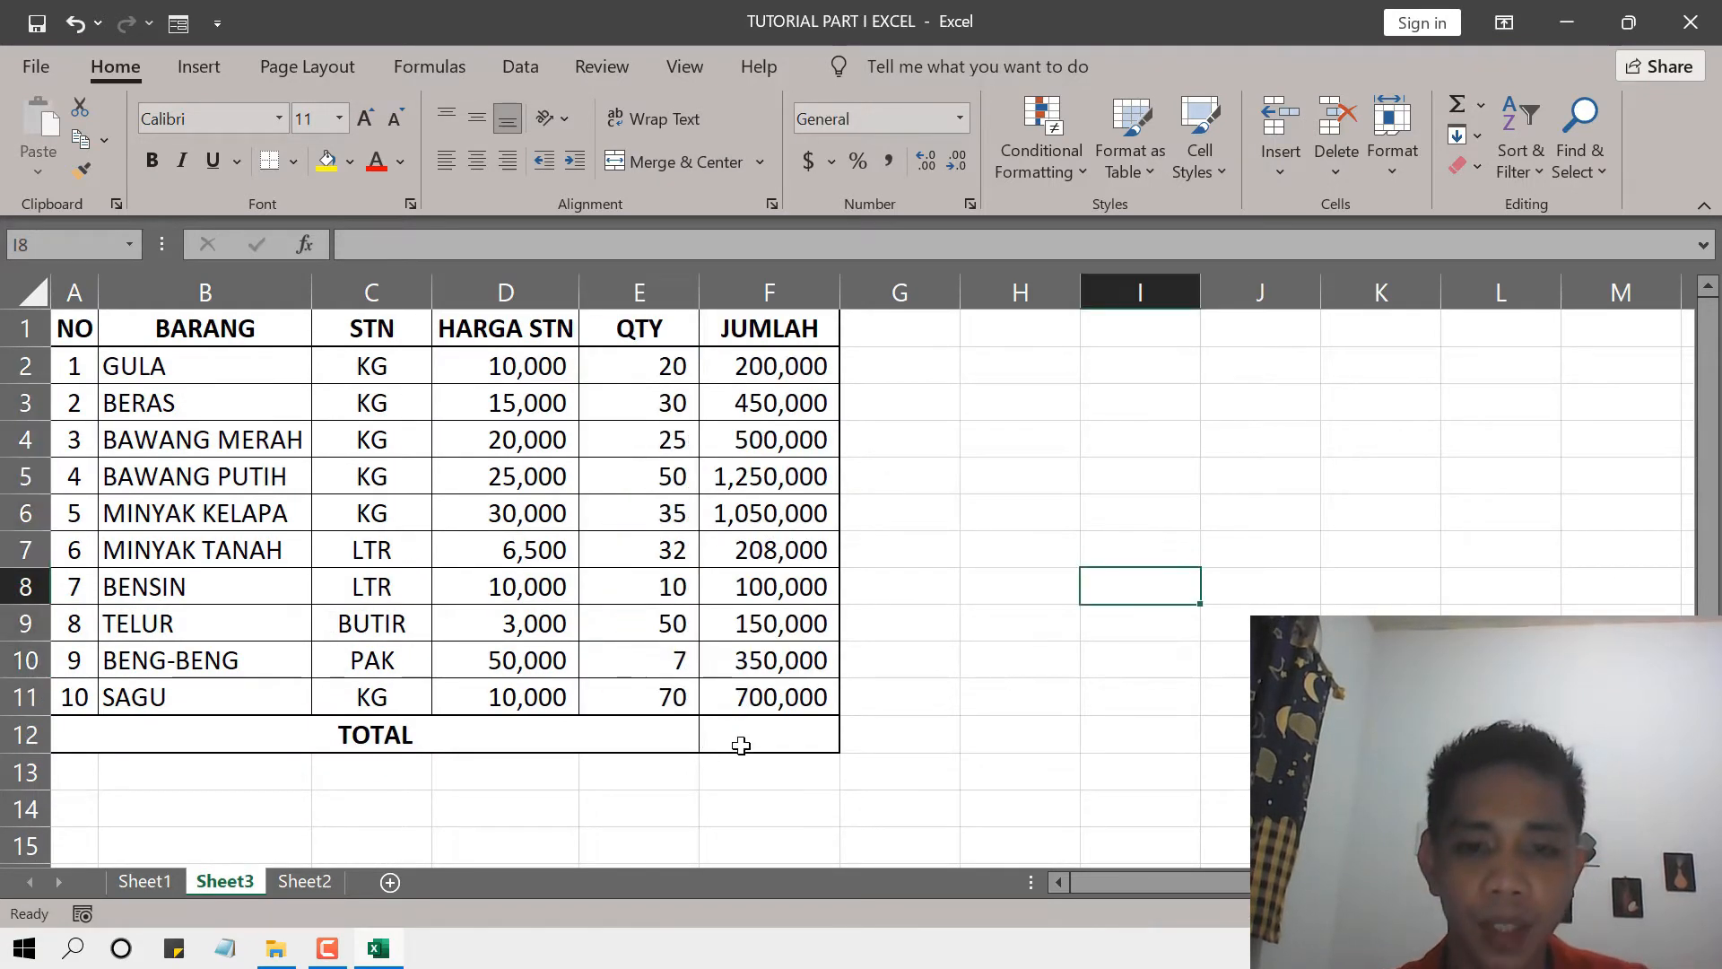
Enter the formula =F2+F3+F4+F5+F6+F7+F8+F9+F10+F11 in the TOTAL cell F12 to add up the JUMLAH column.
left_click(741, 745)
left_click(899, 686)
left_click(784, 746)
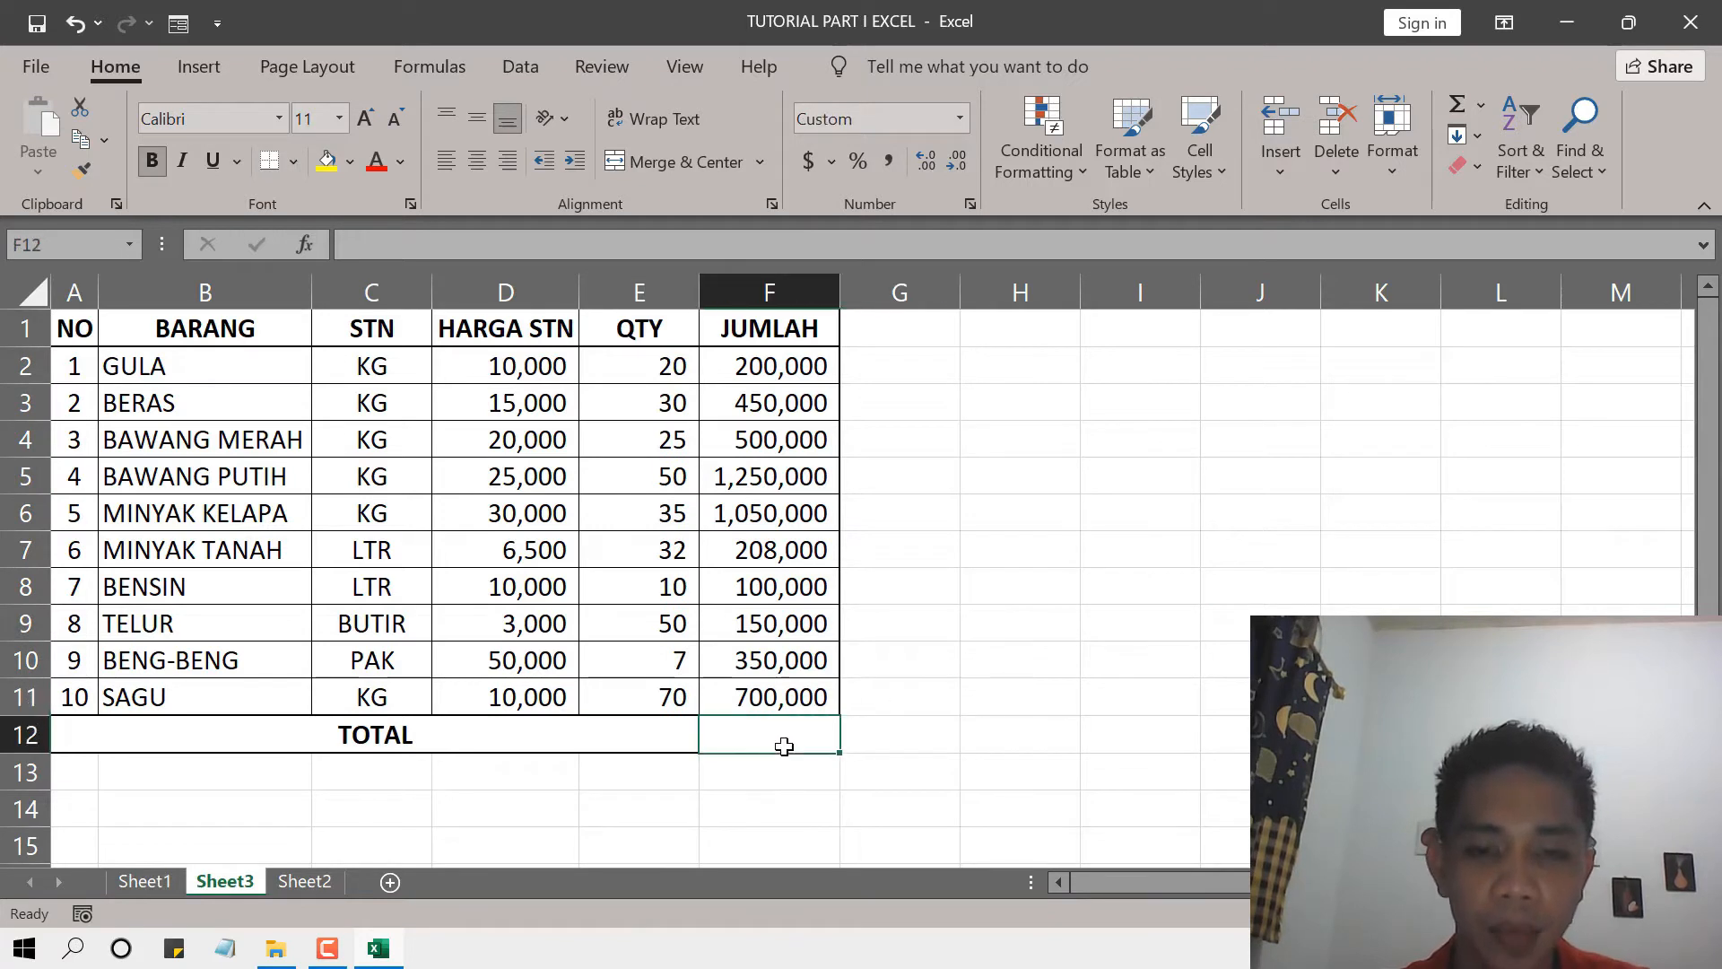
left_click(1133, 688)
left_click(790, 734)
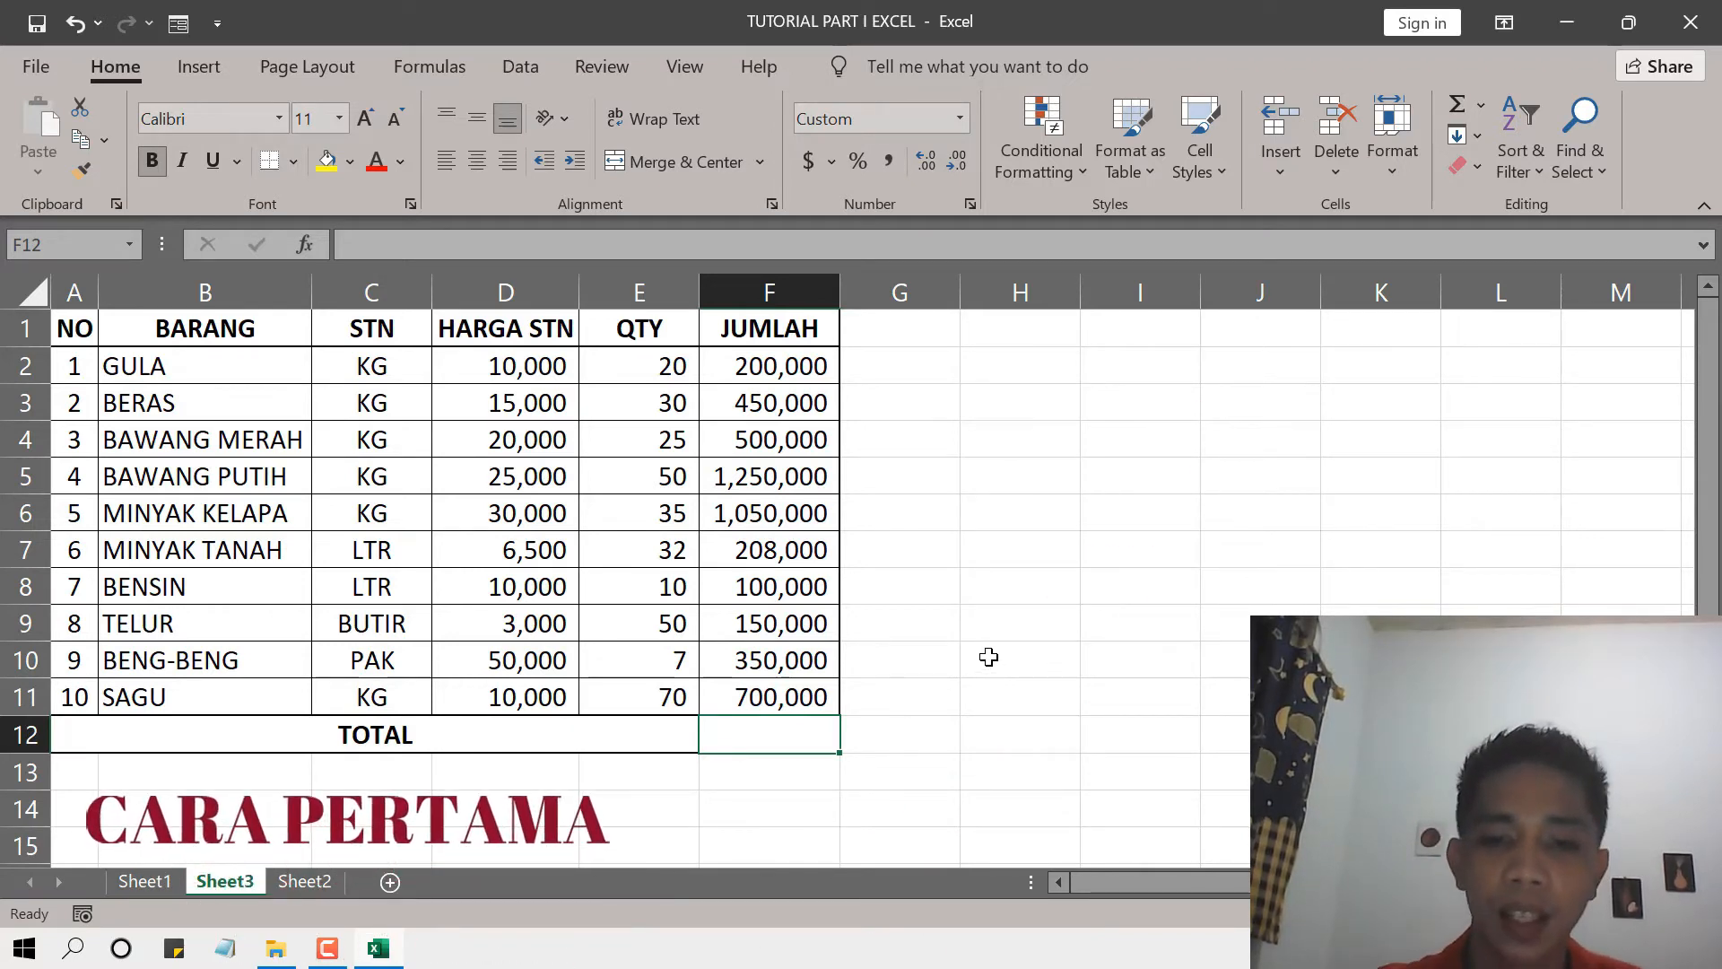
type("=")
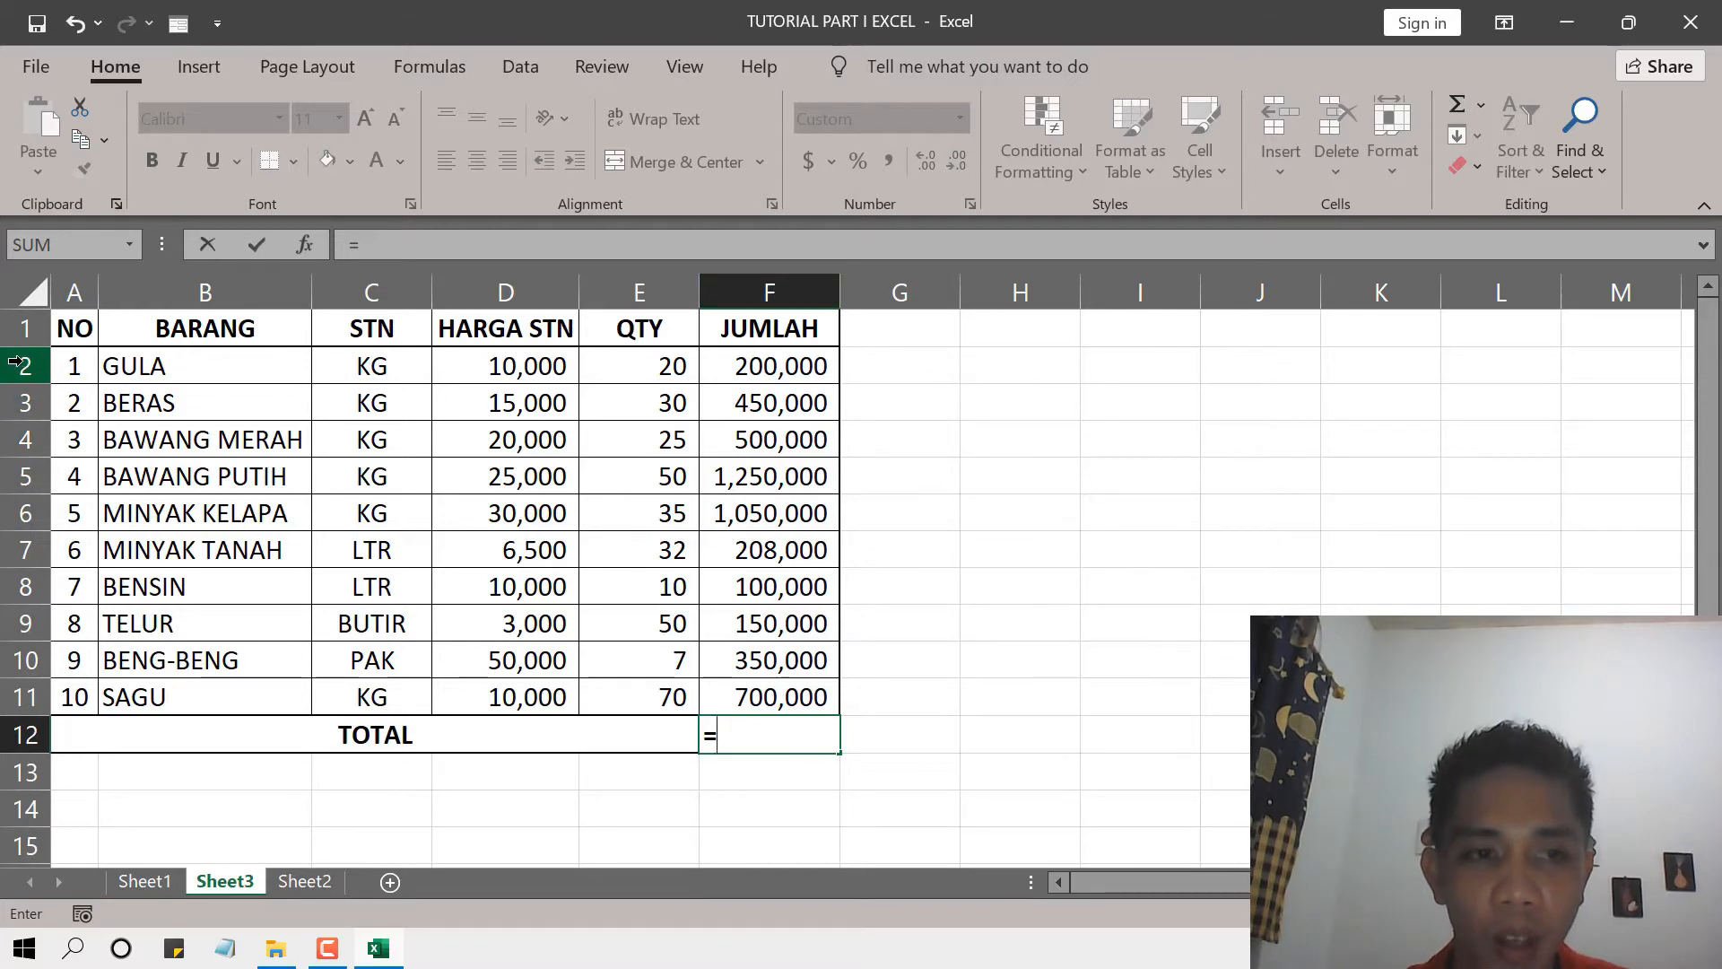
left_click(765, 367)
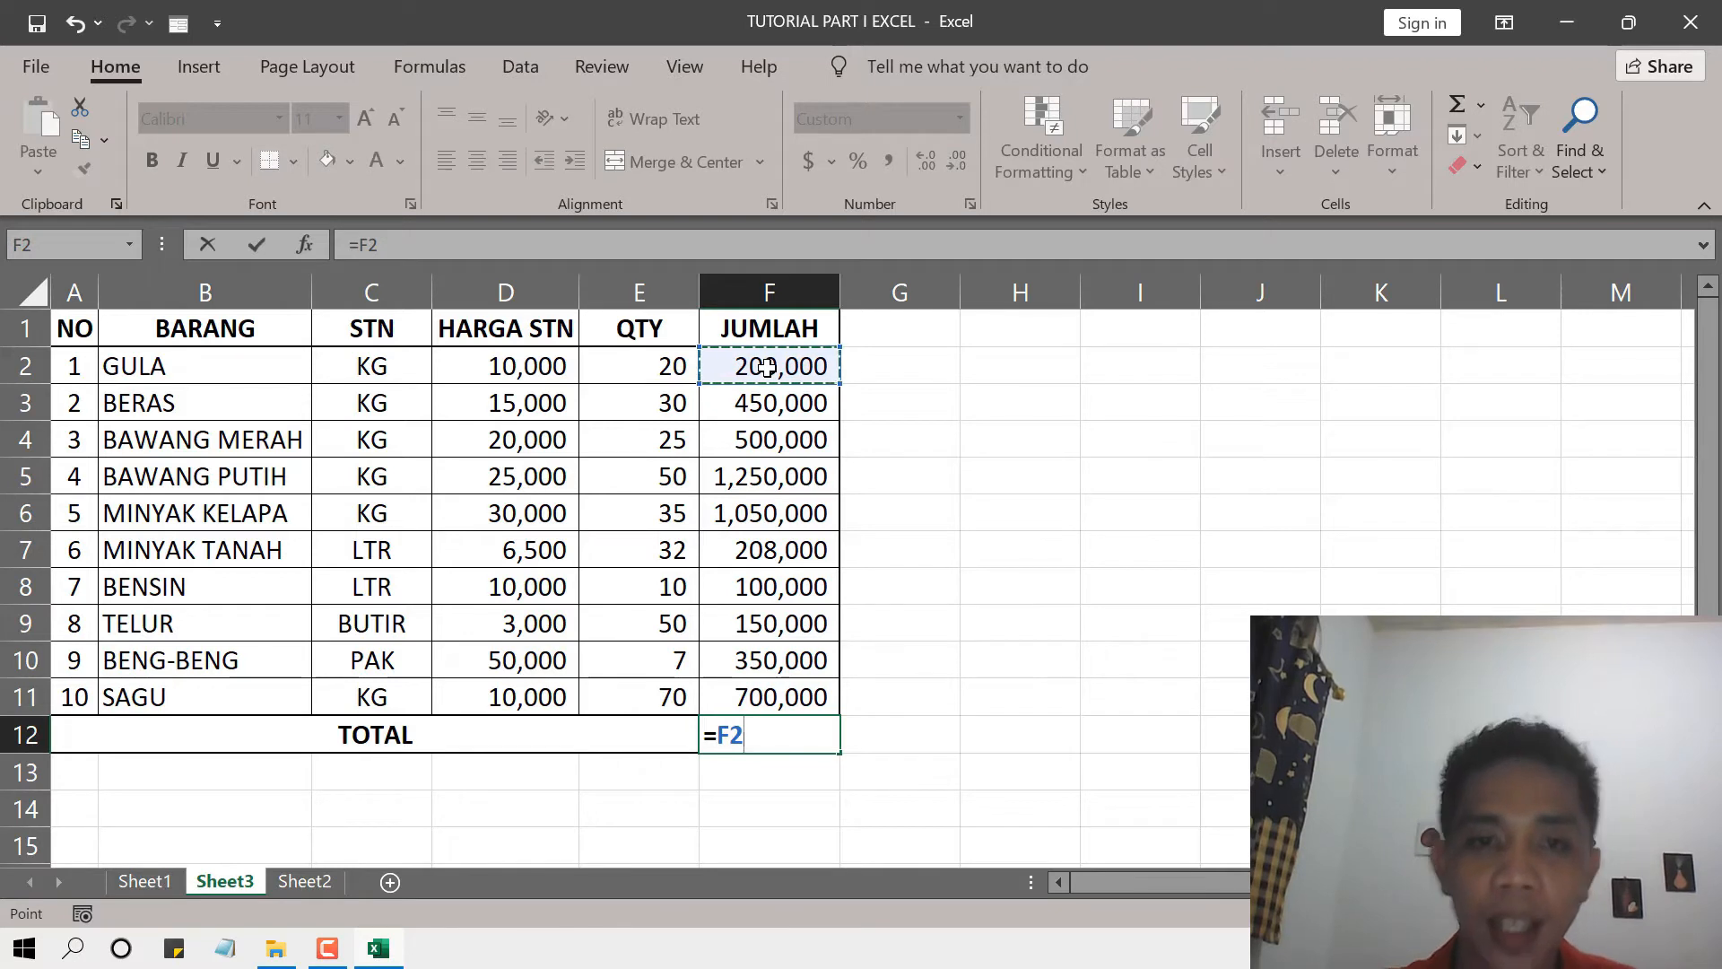
type("+")
left_click(773, 403)
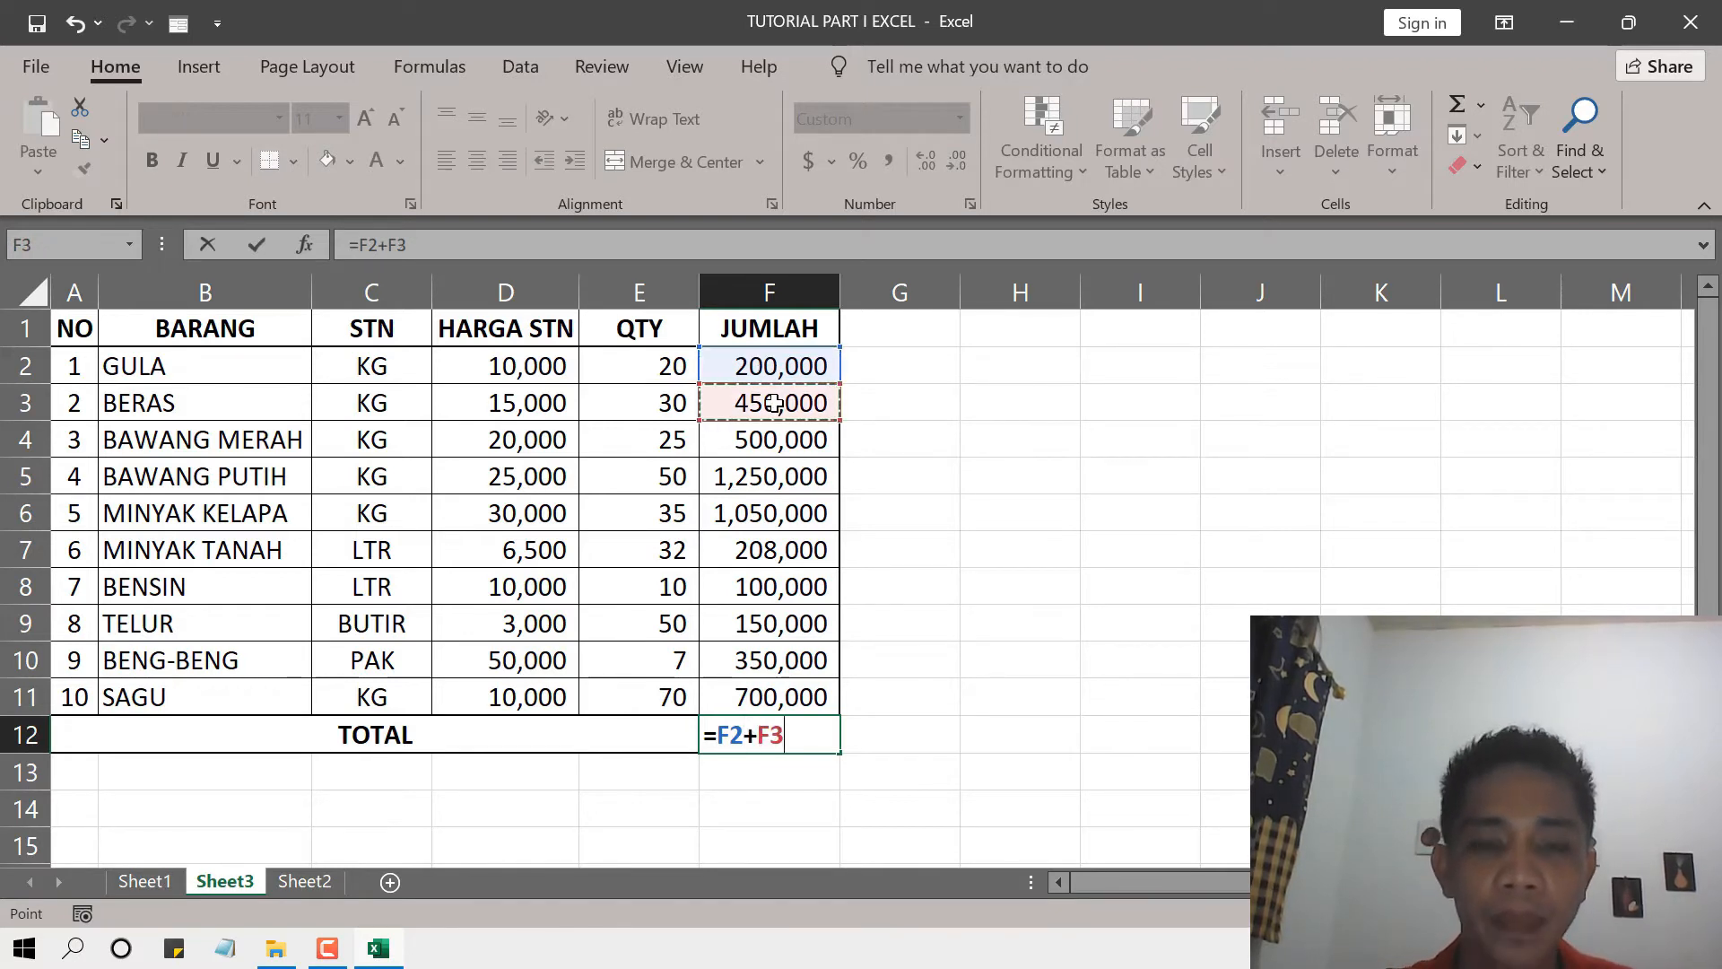
type("+")
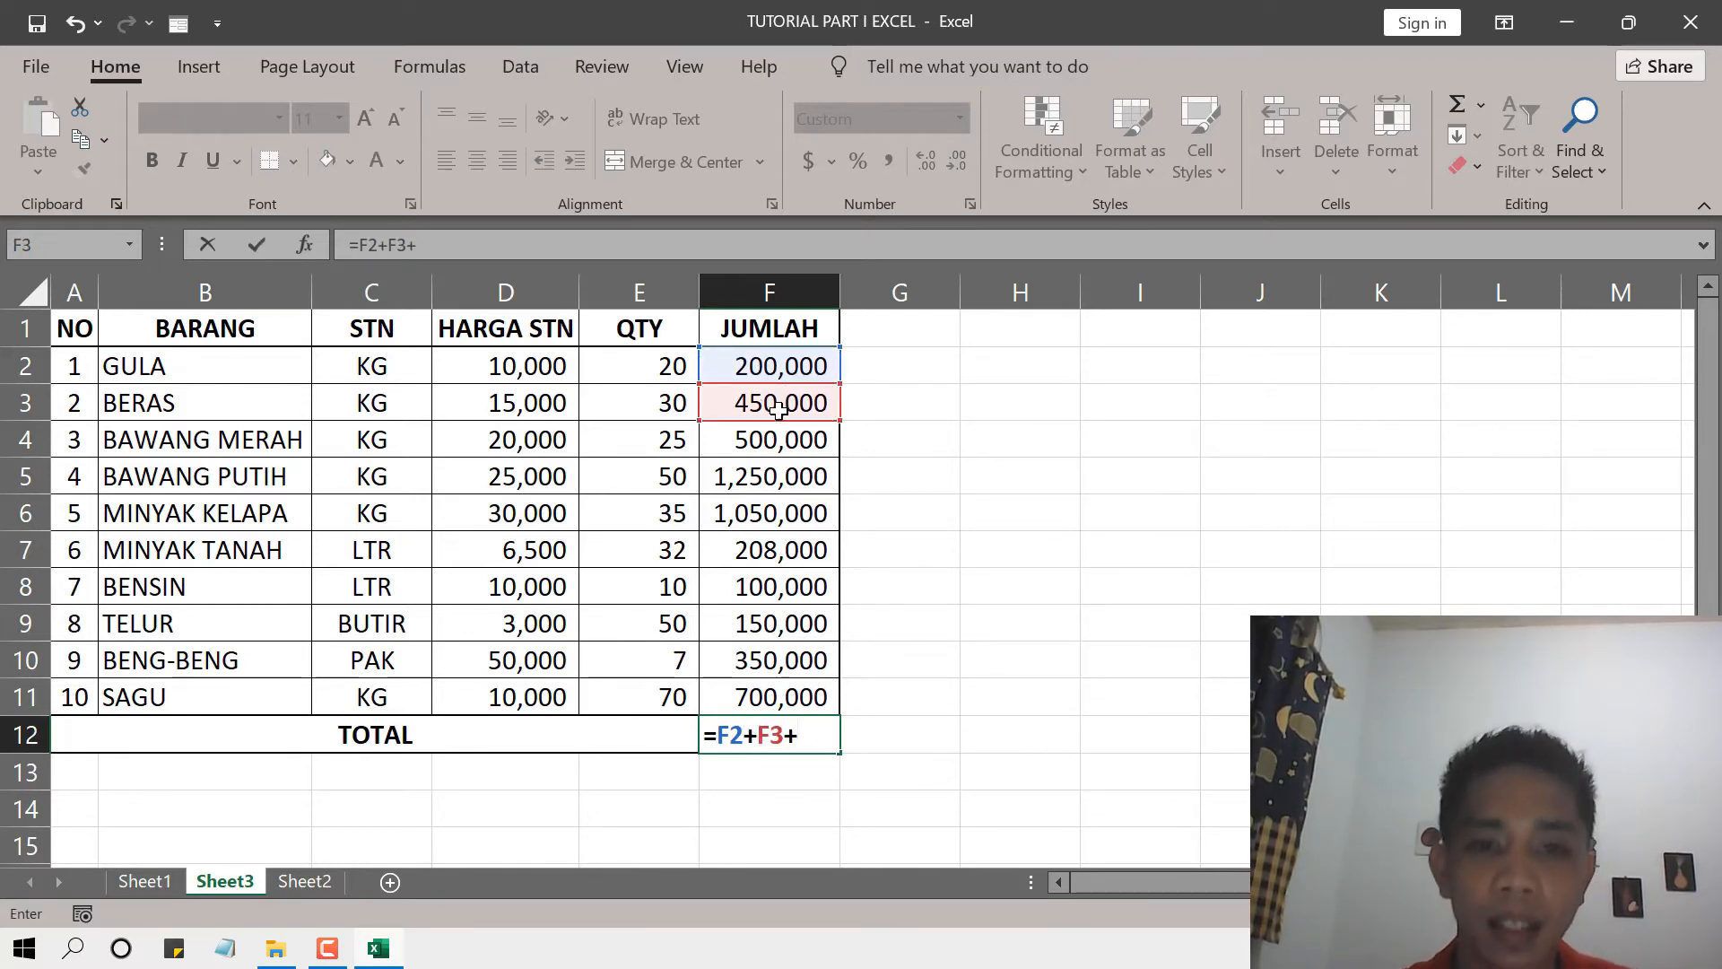
left_click(762, 443)
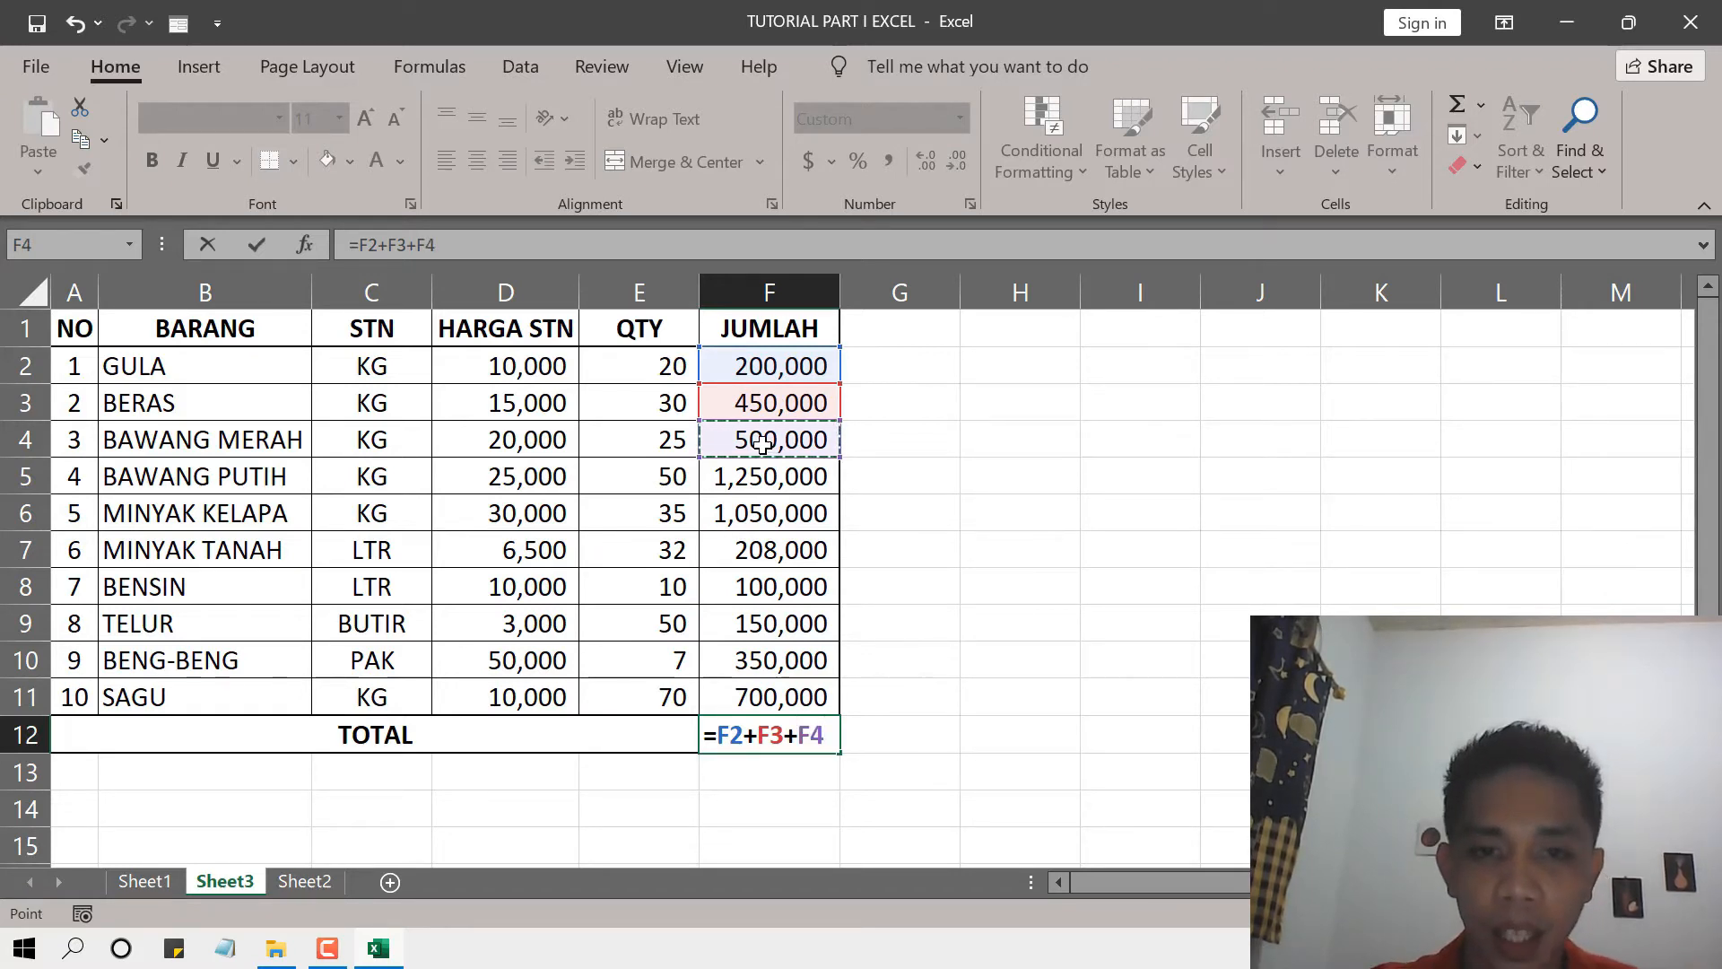
type("+")
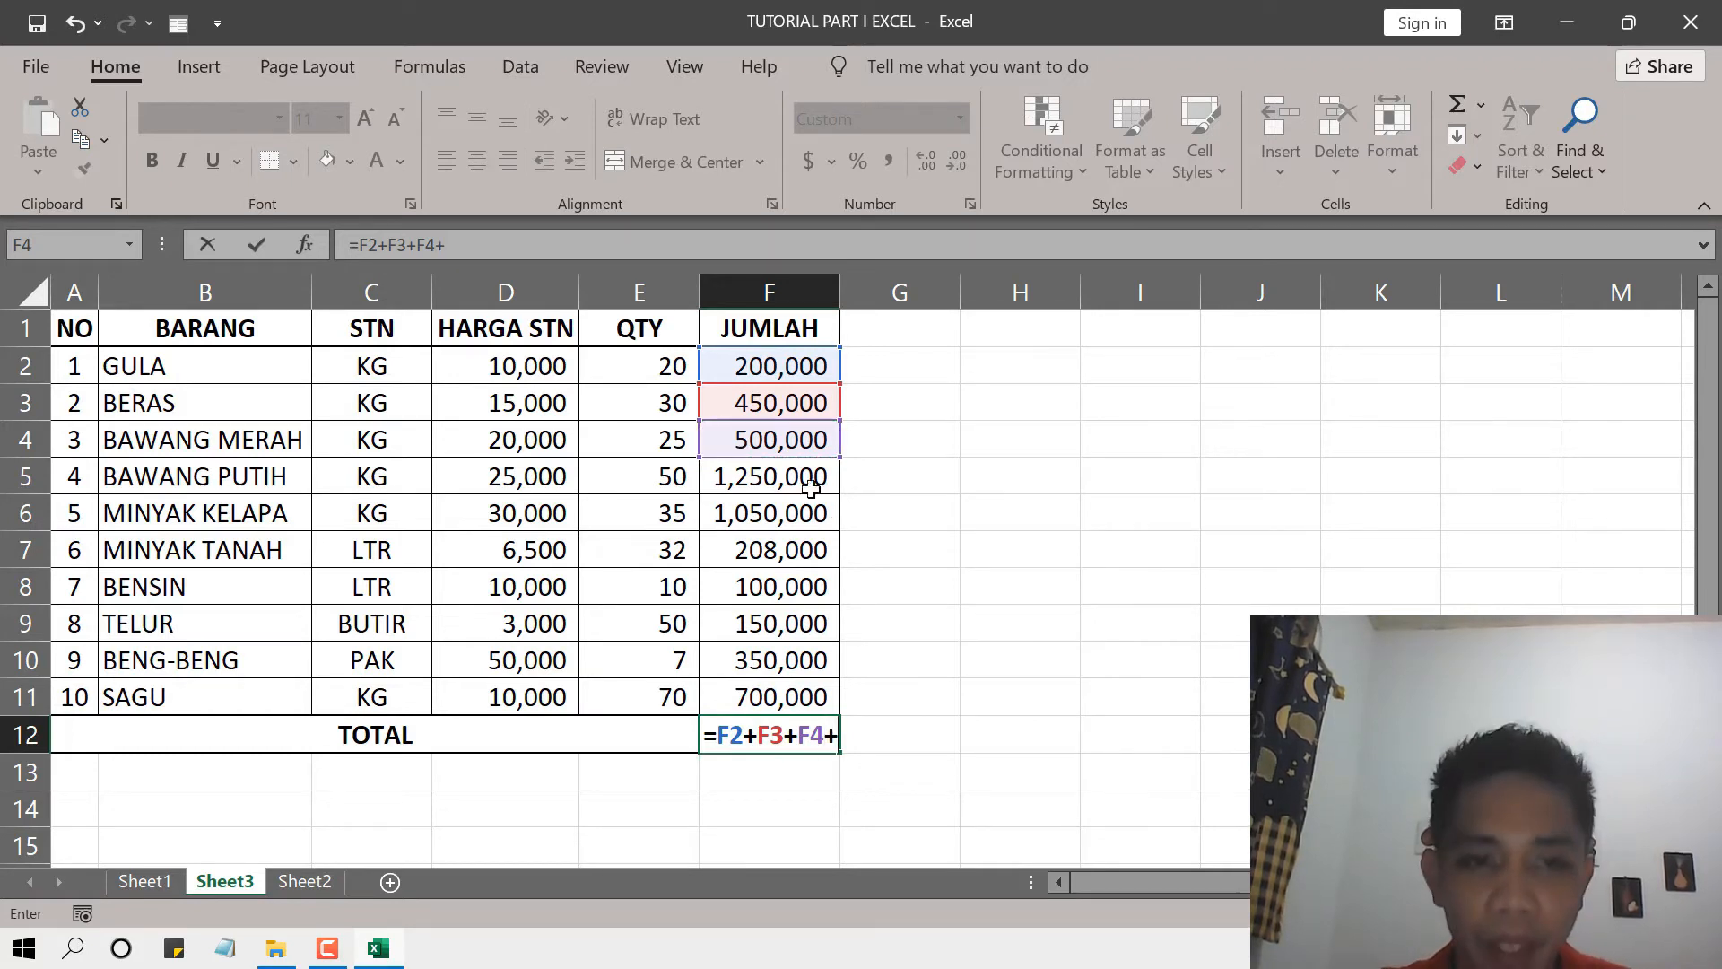
left_click(791, 478)
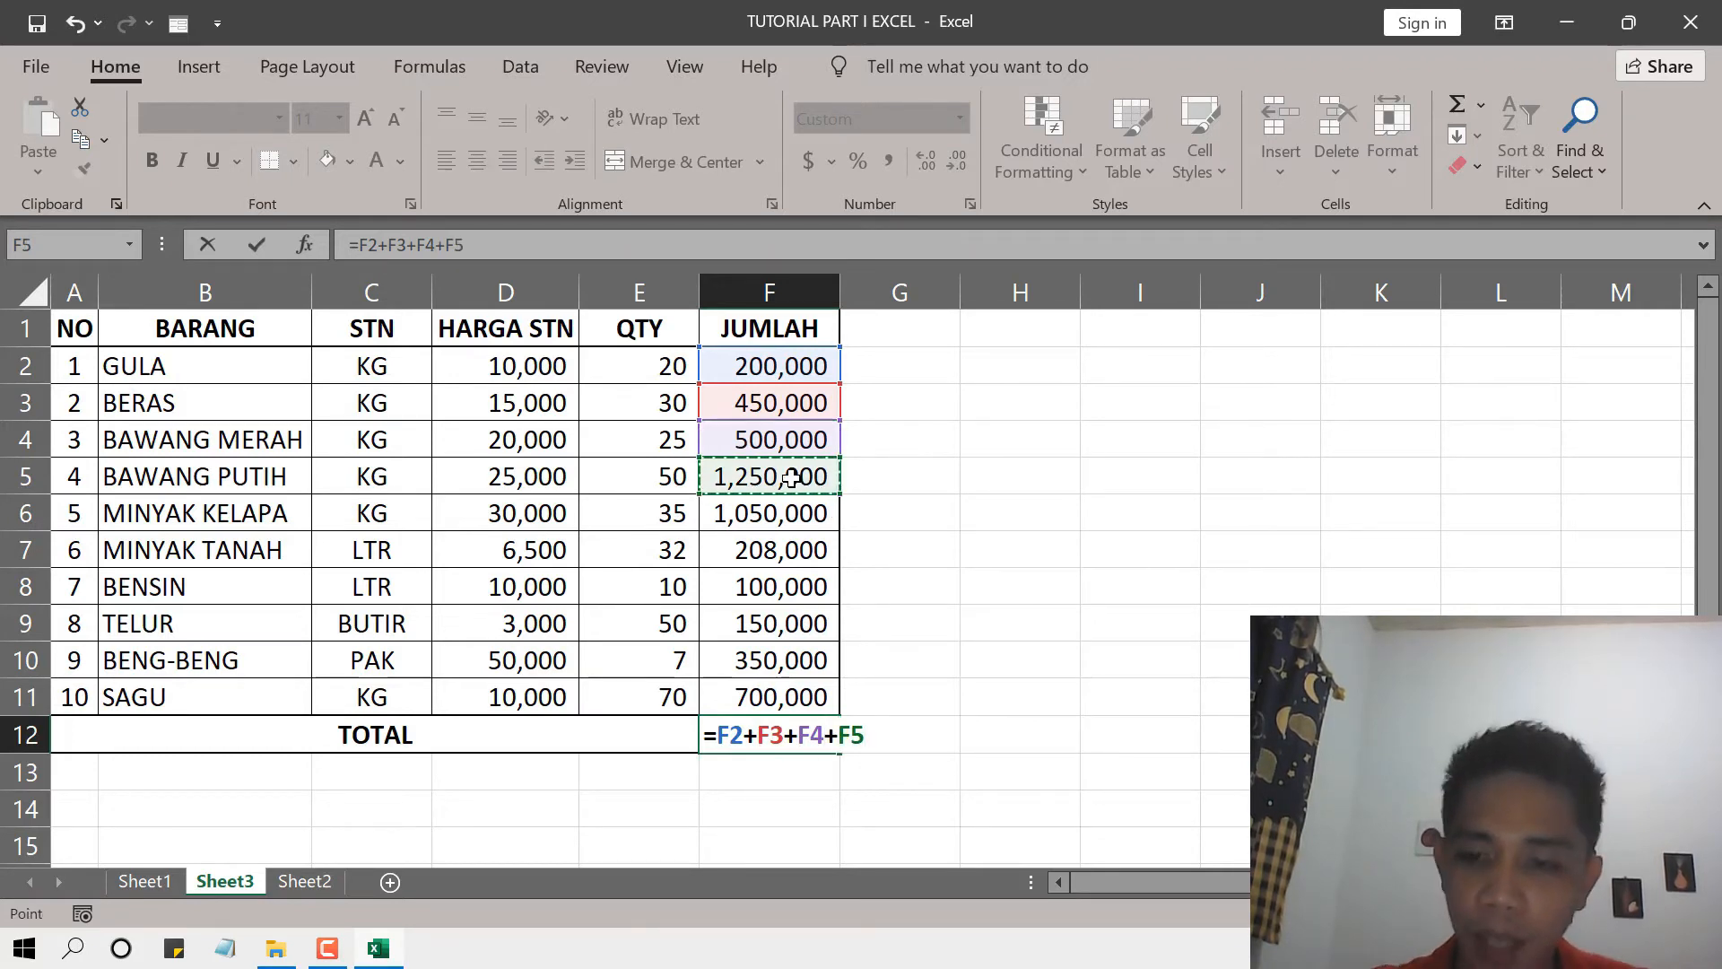
type("+")
left_click(782, 520)
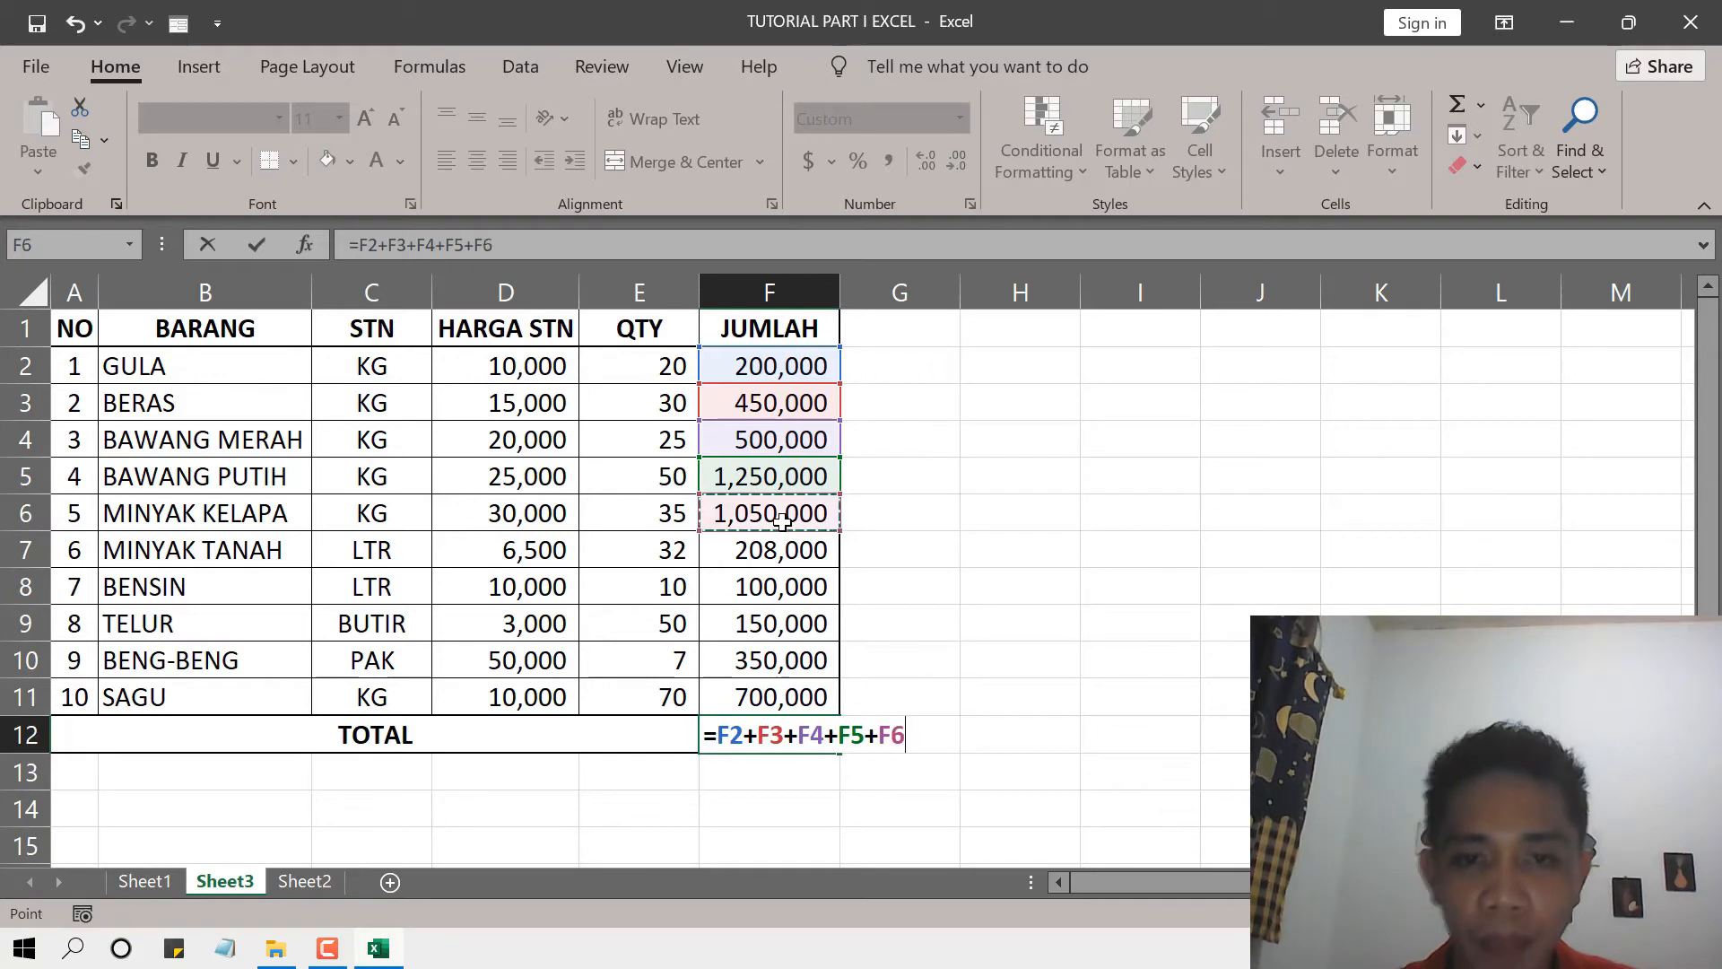
type("+")
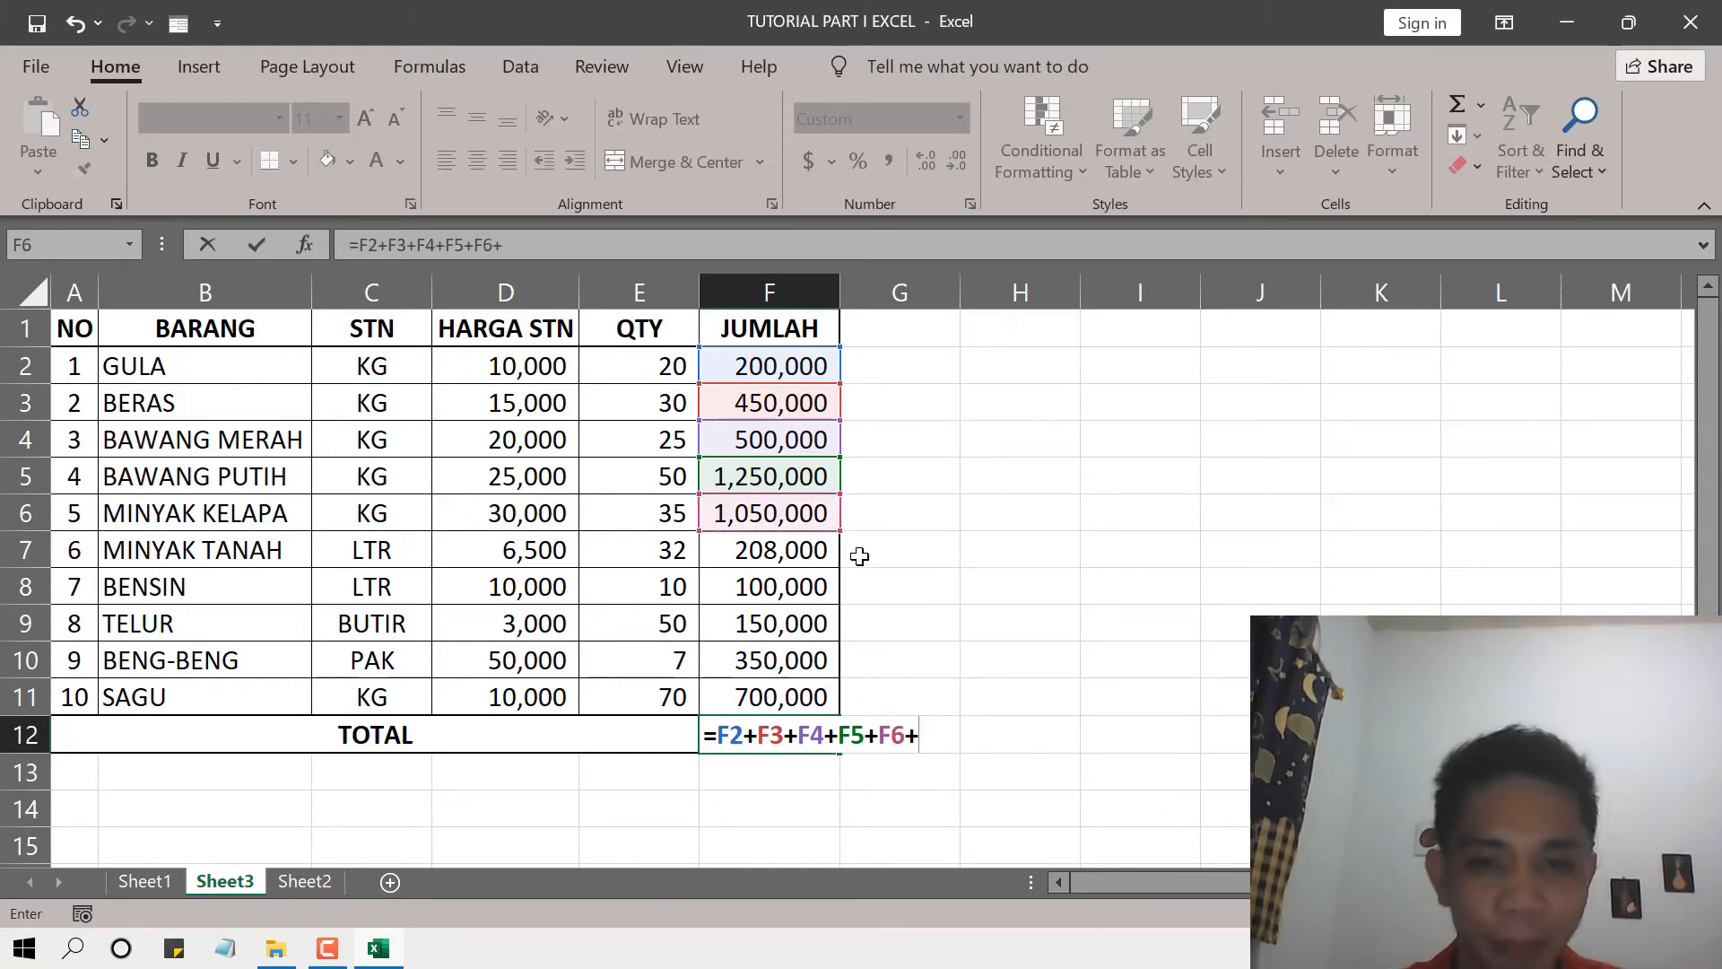
left_click(777, 553)
type("+")
left_click(782, 586)
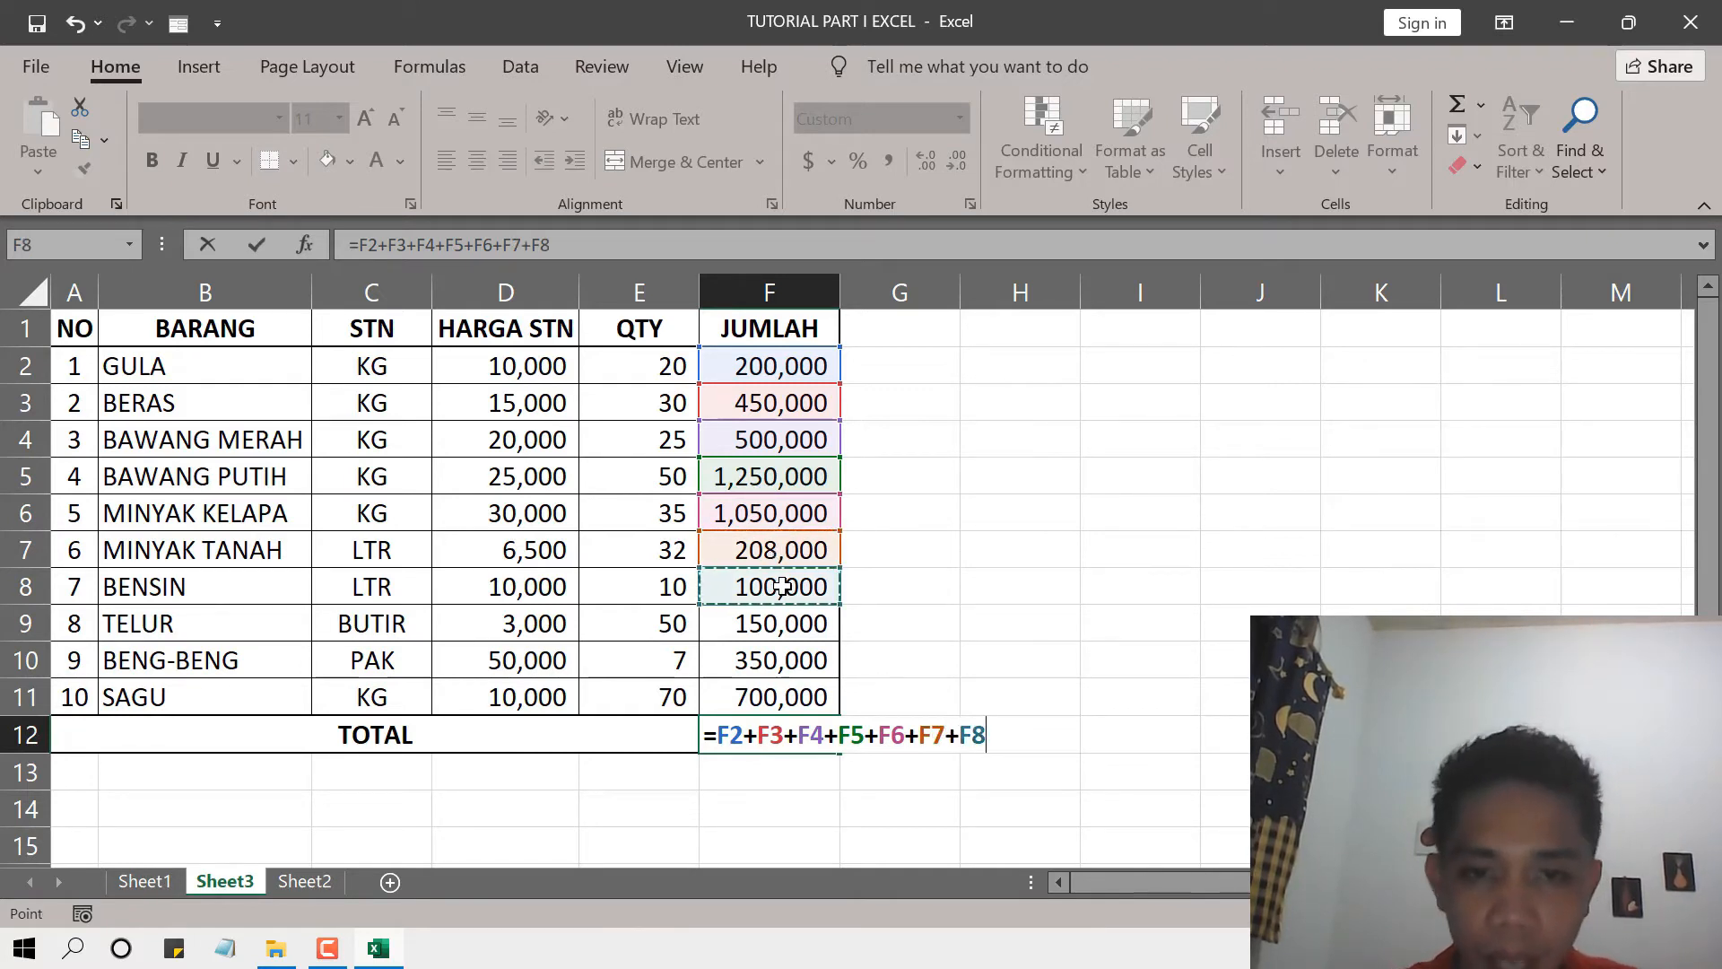
type("+")
left_click(803, 619)
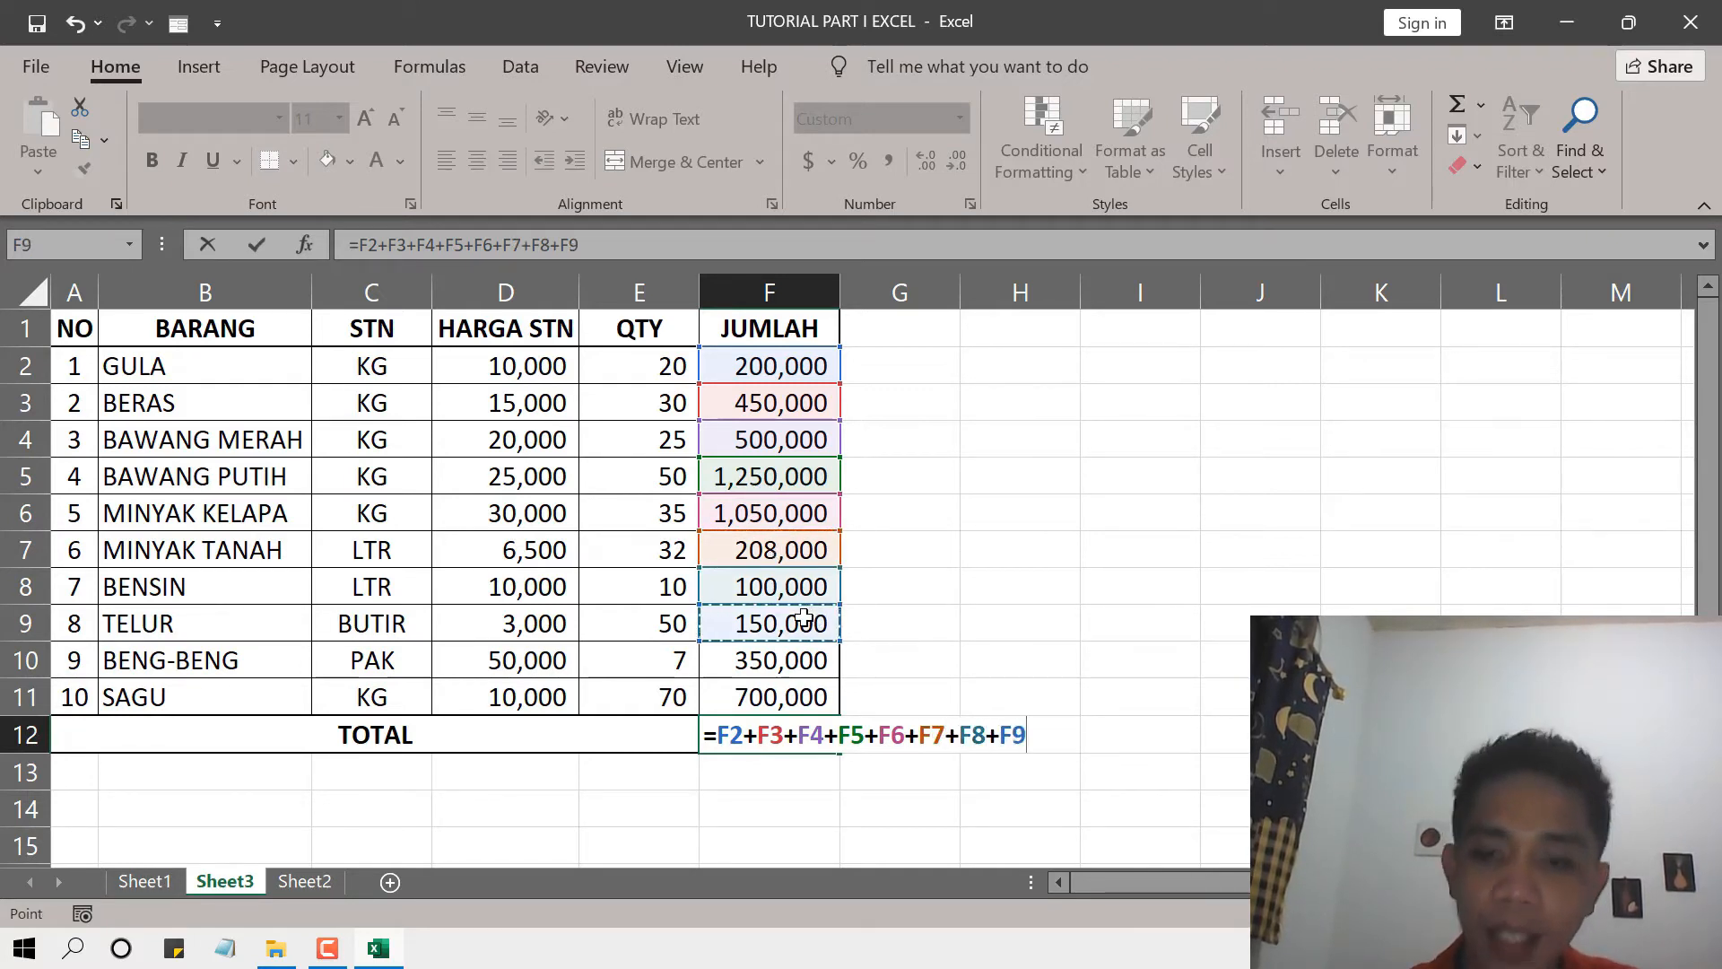
type("+")
left_click(803, 657)
type("+")
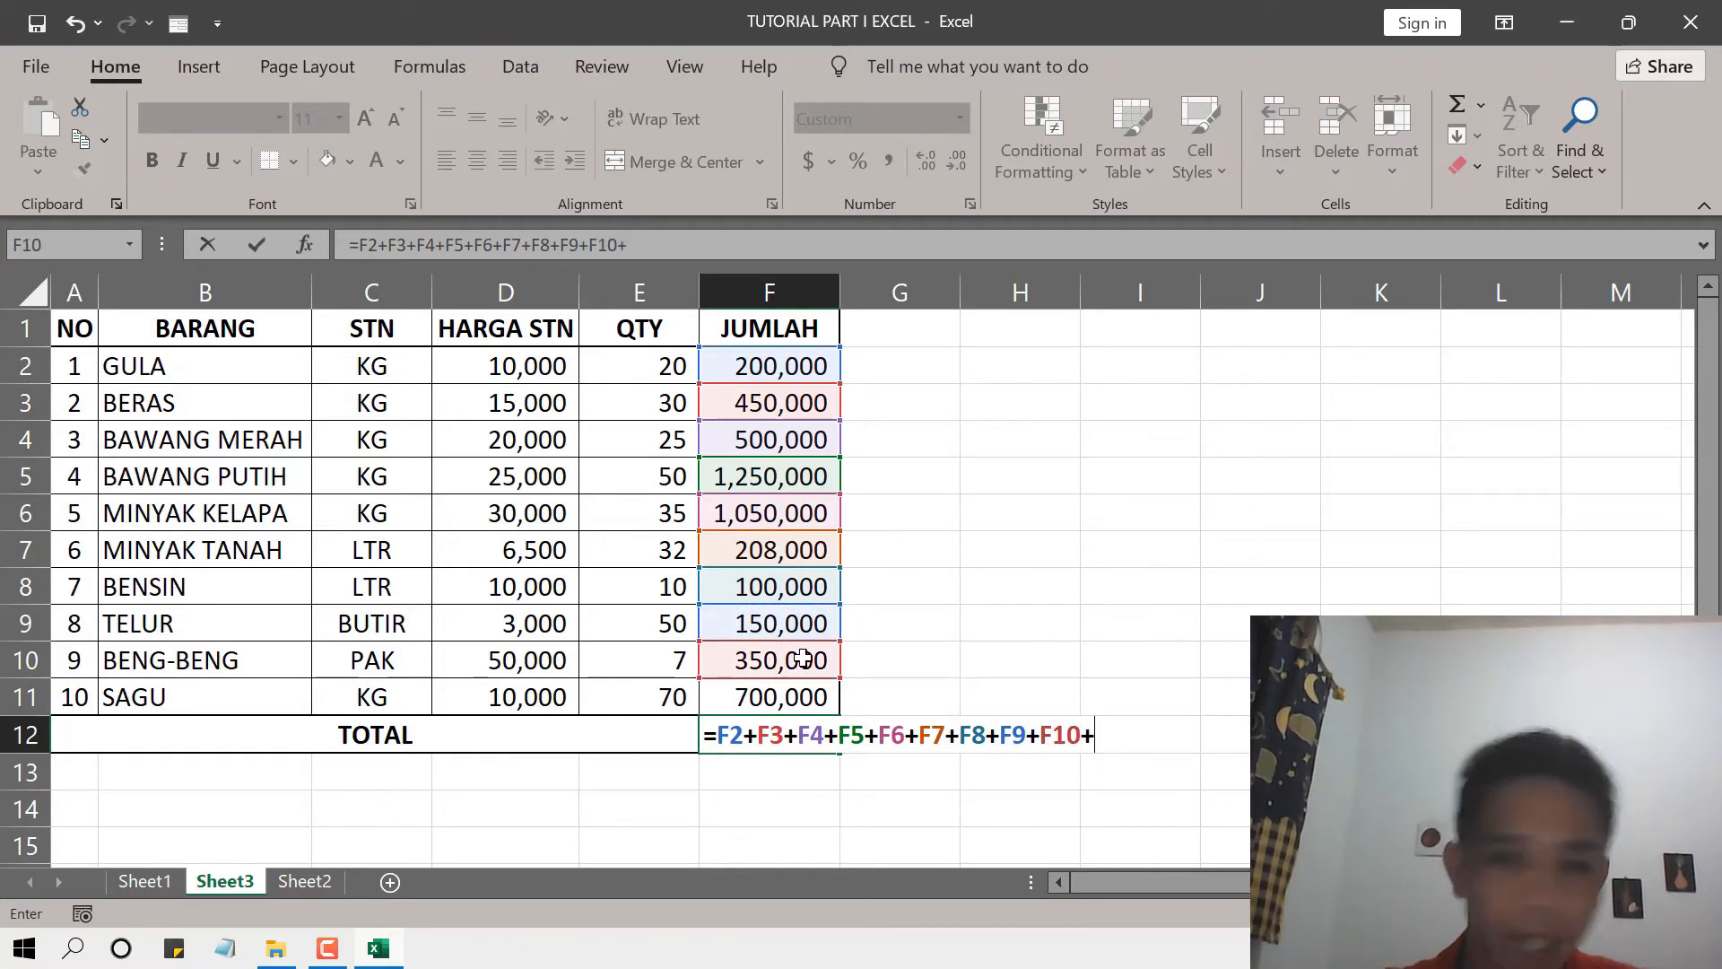
left_click(798, 696)
key("Return")
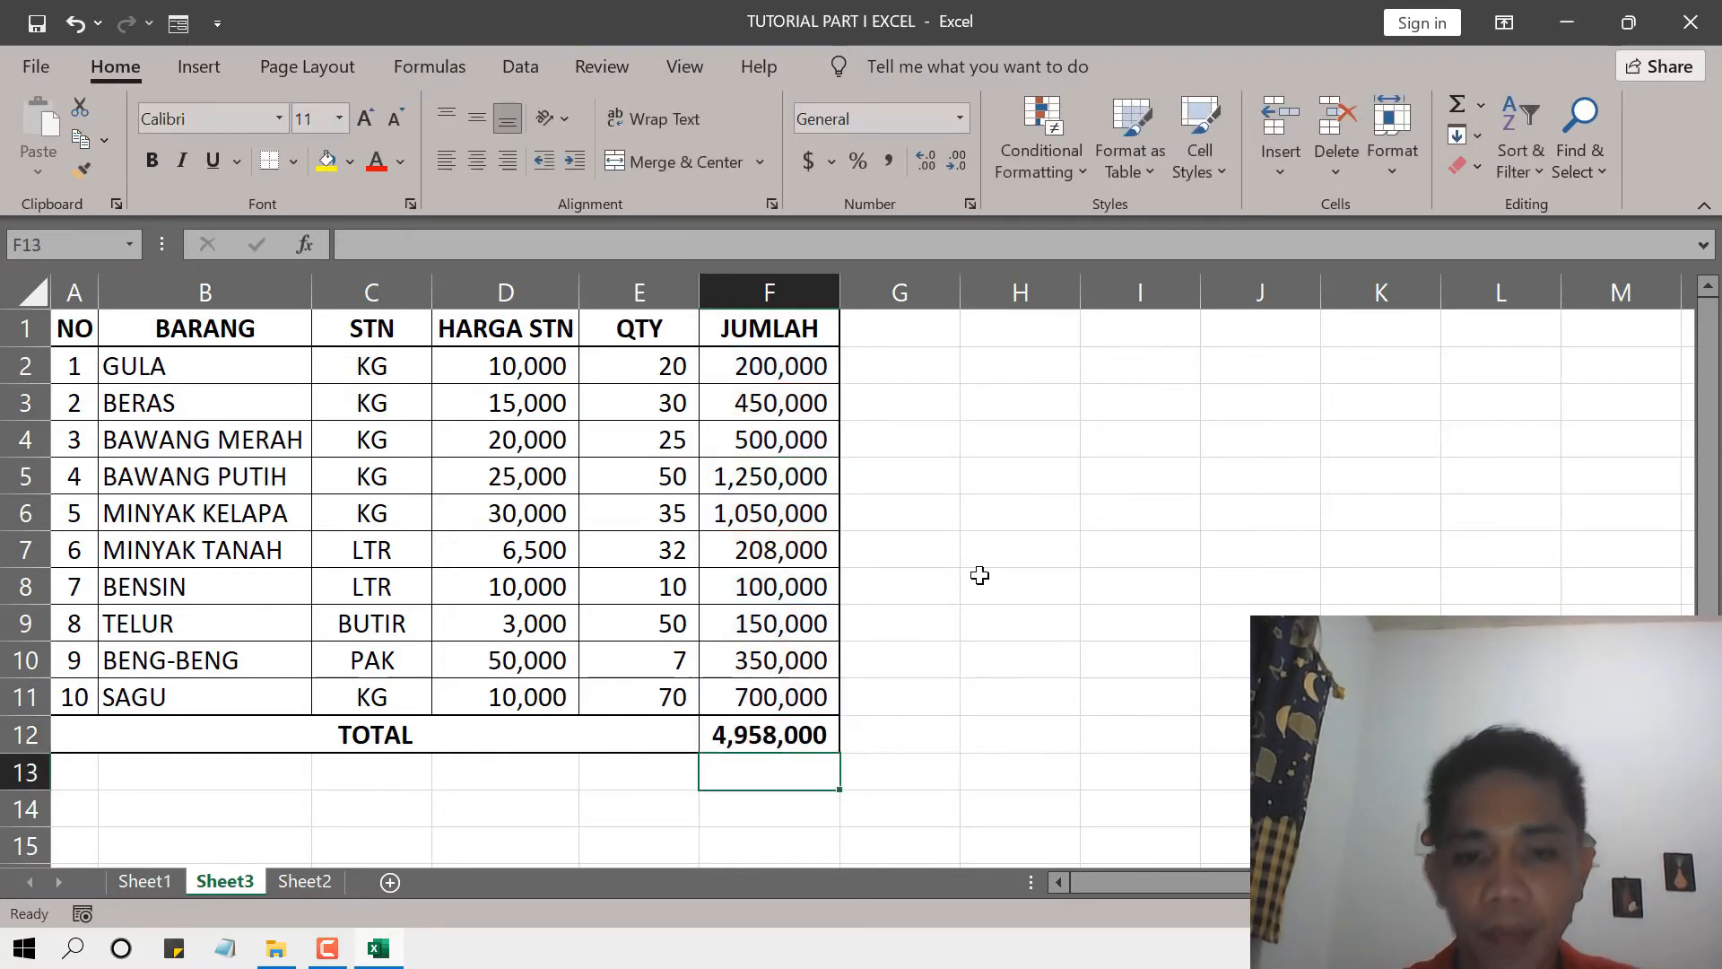
left_click(744, 742)
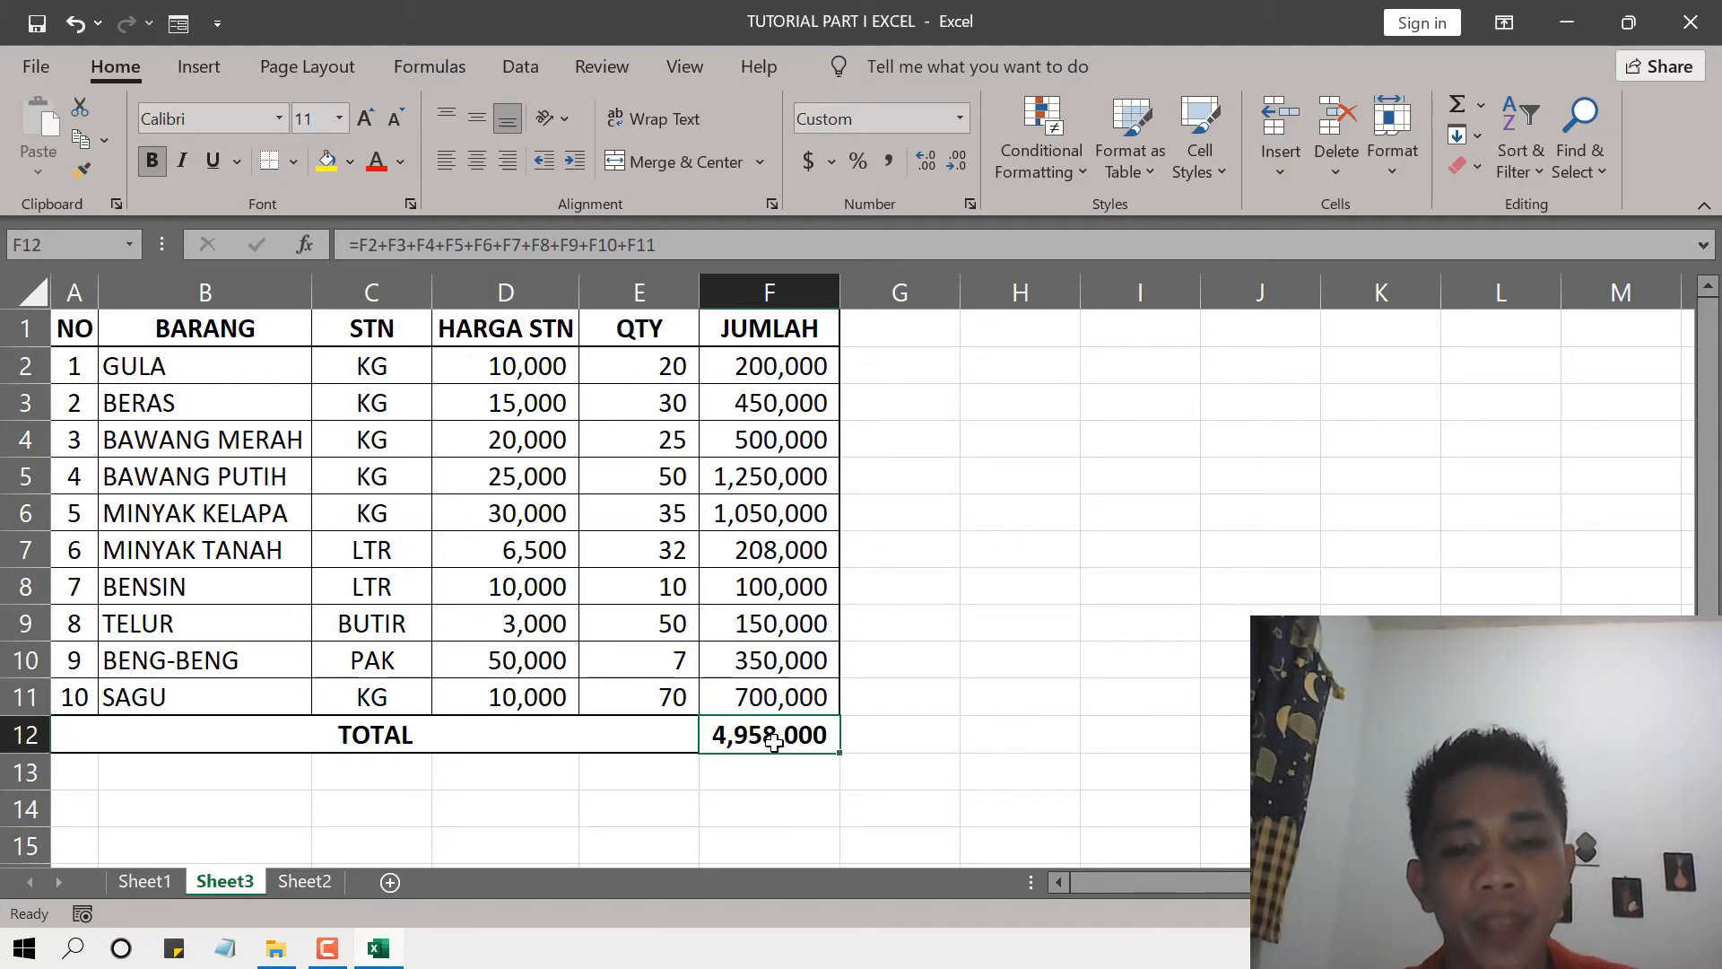
left_click(953, 720)
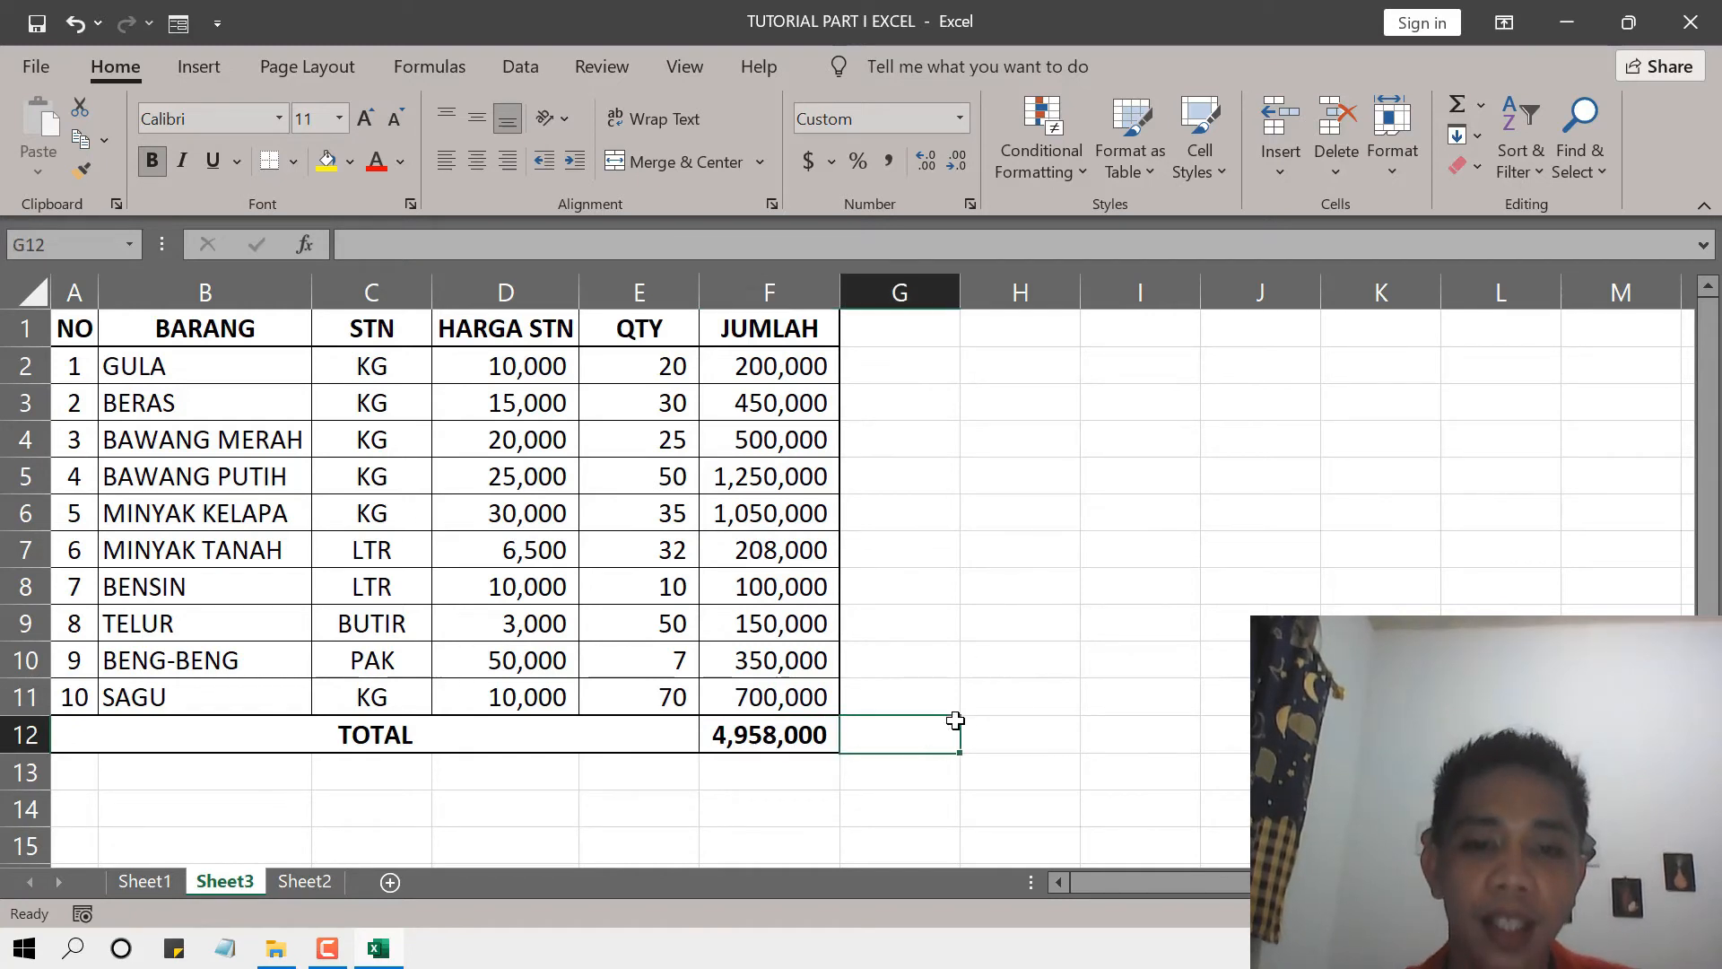
key("Left")
left_click(951, 745)
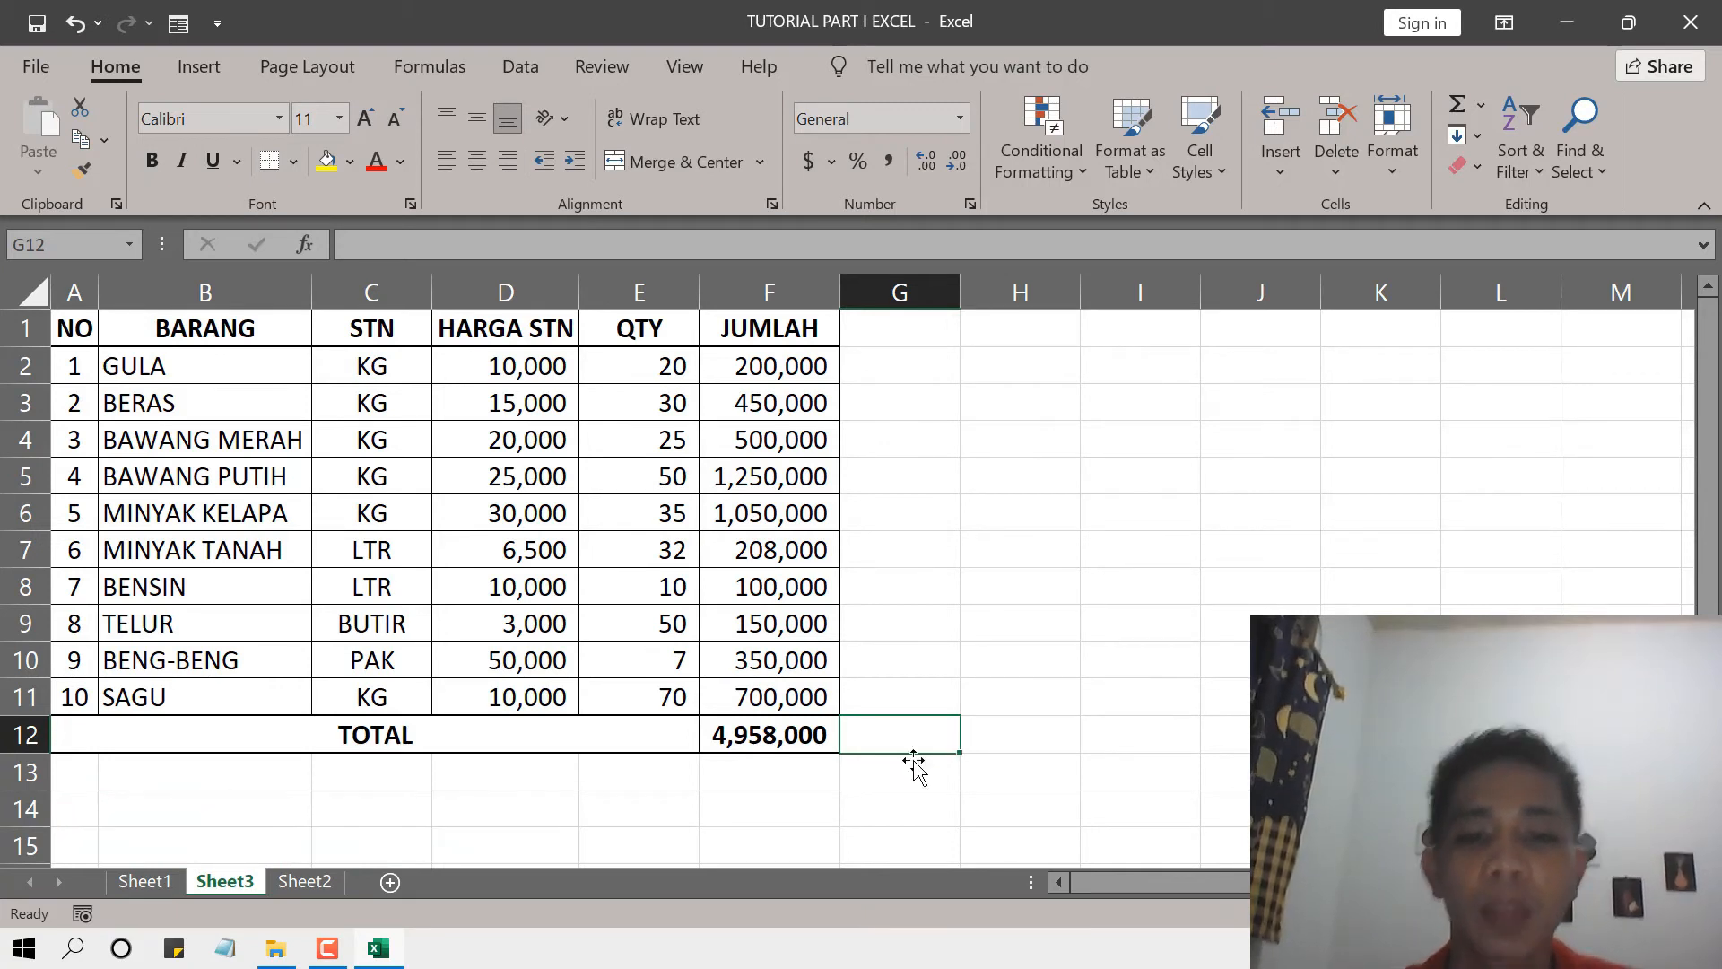
Start replacing the addition formula in the TOTAL cell F12 with the SUM function.
left_click(746, 728)
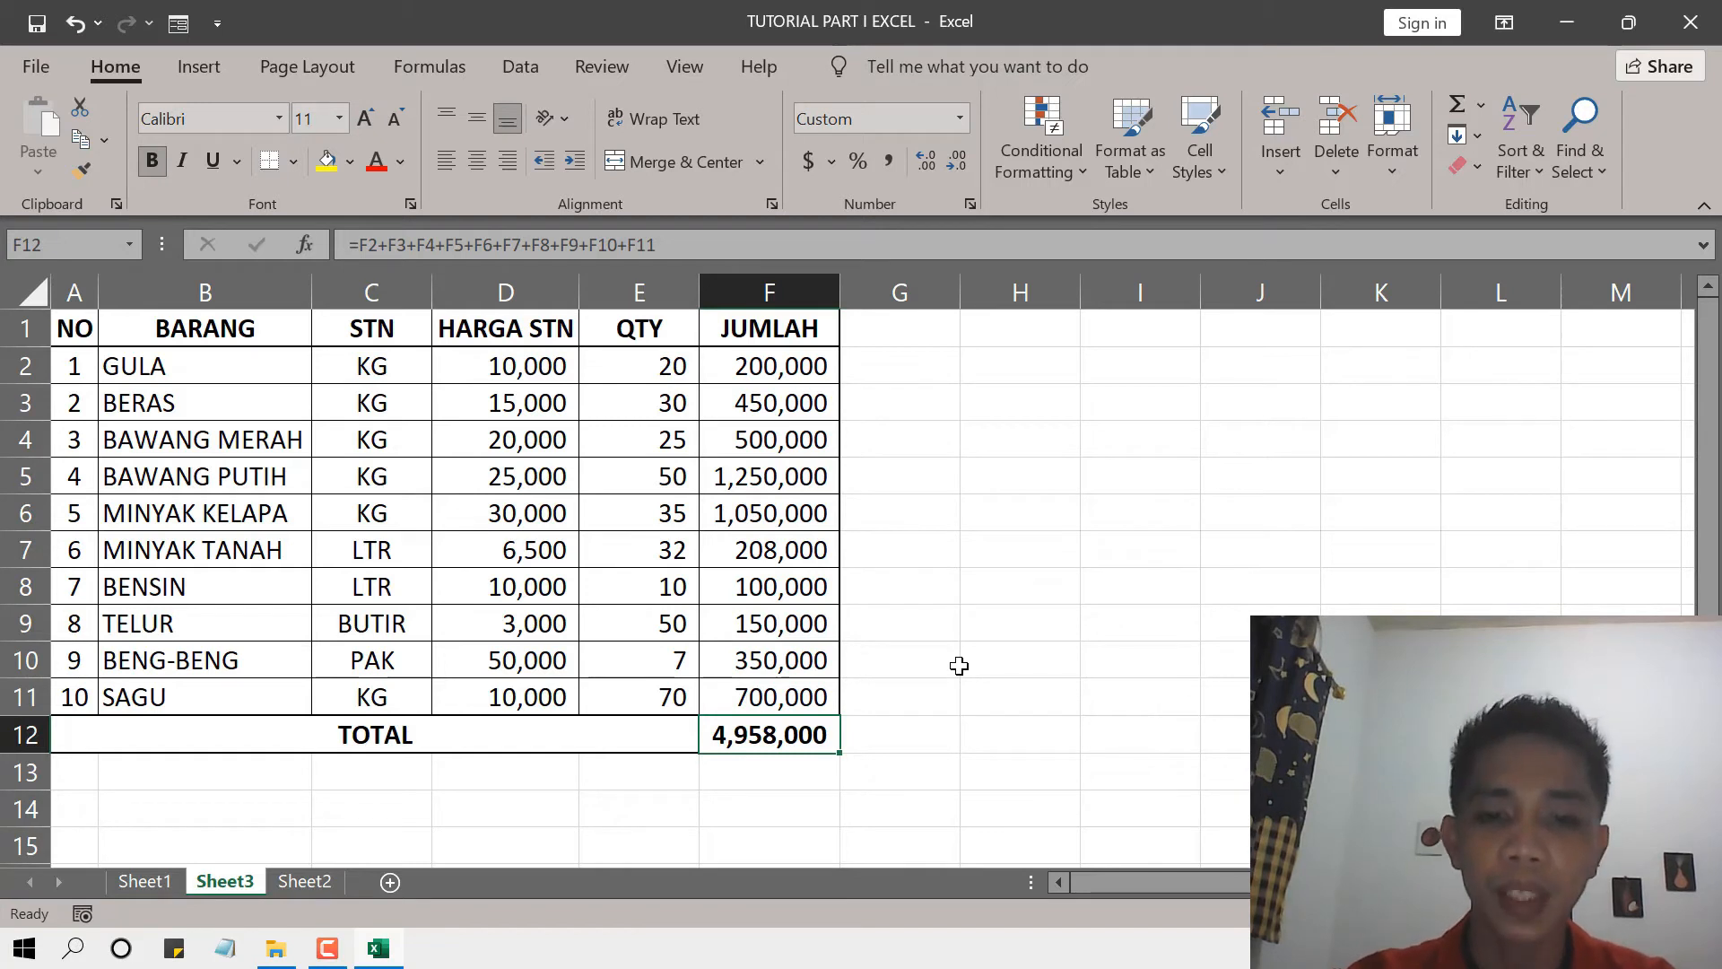
type("=")
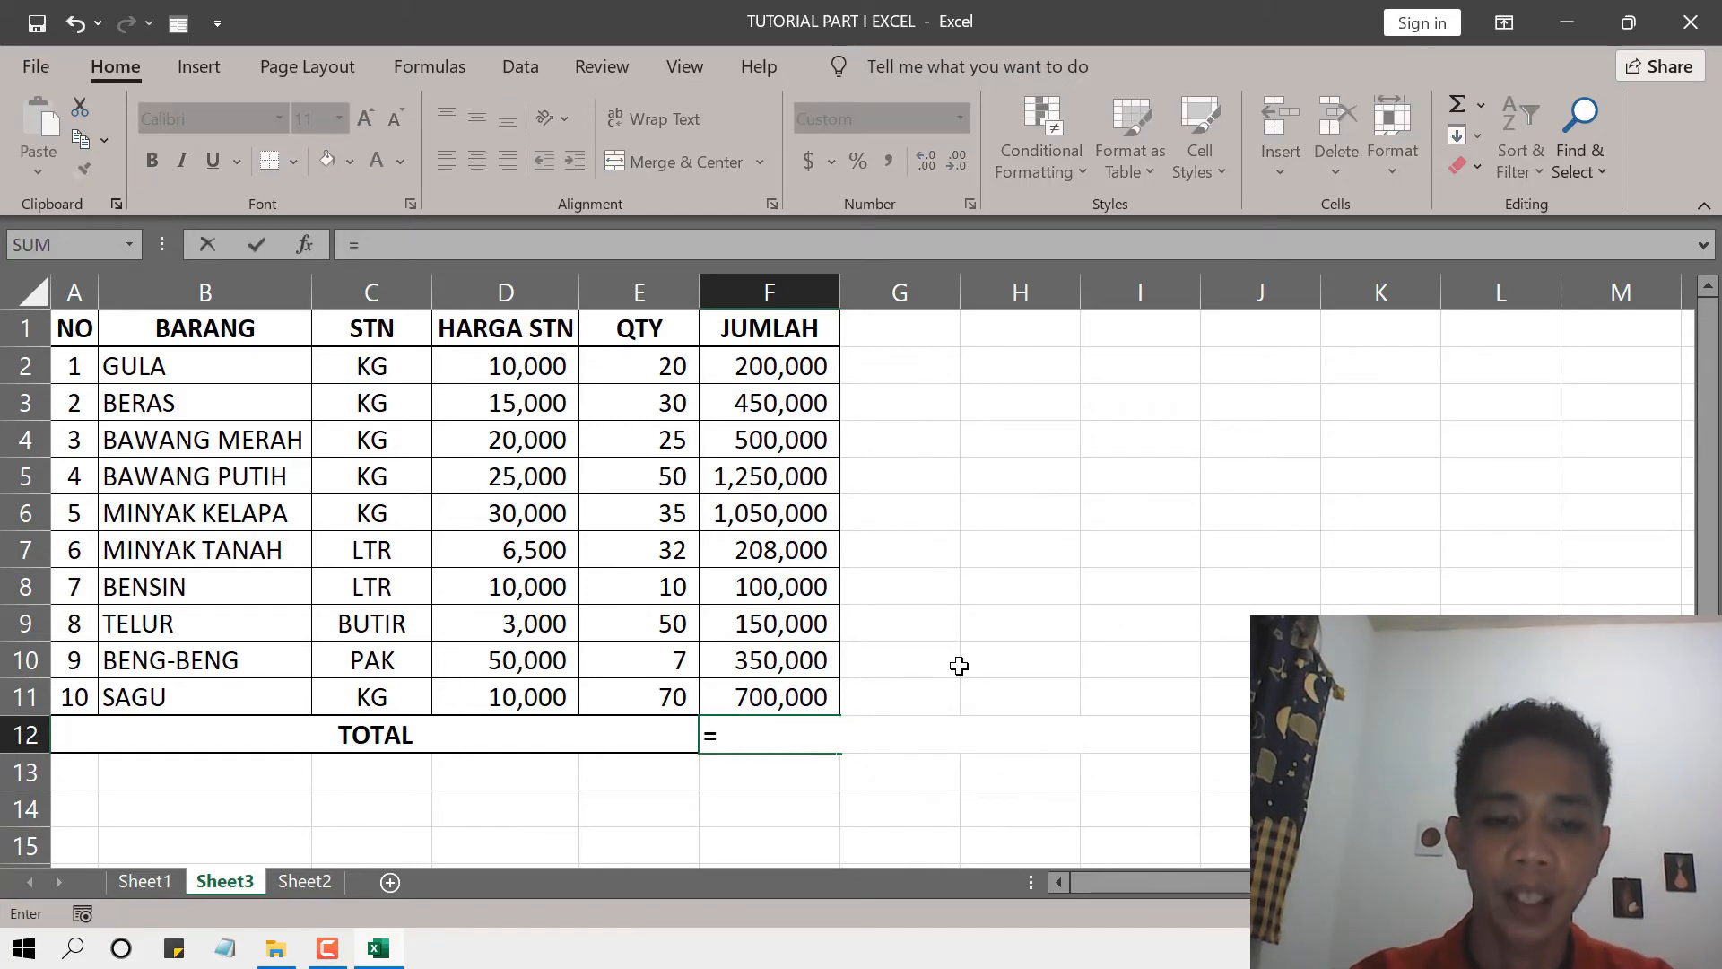
type("S")
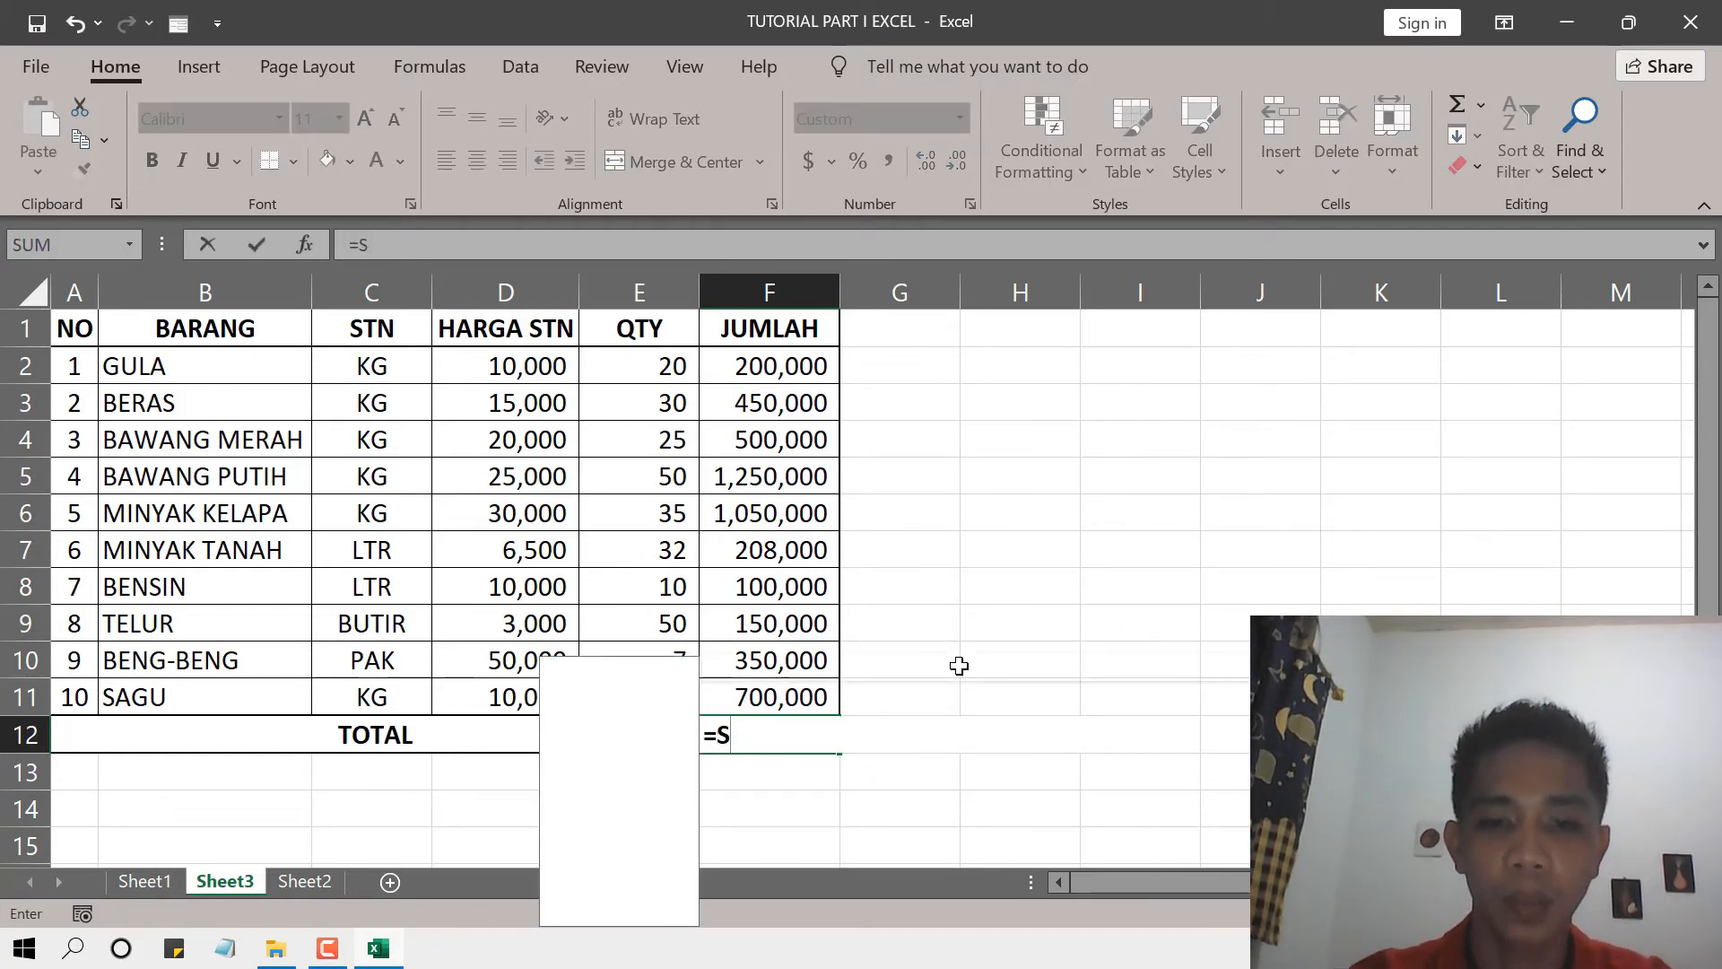
type("UM")
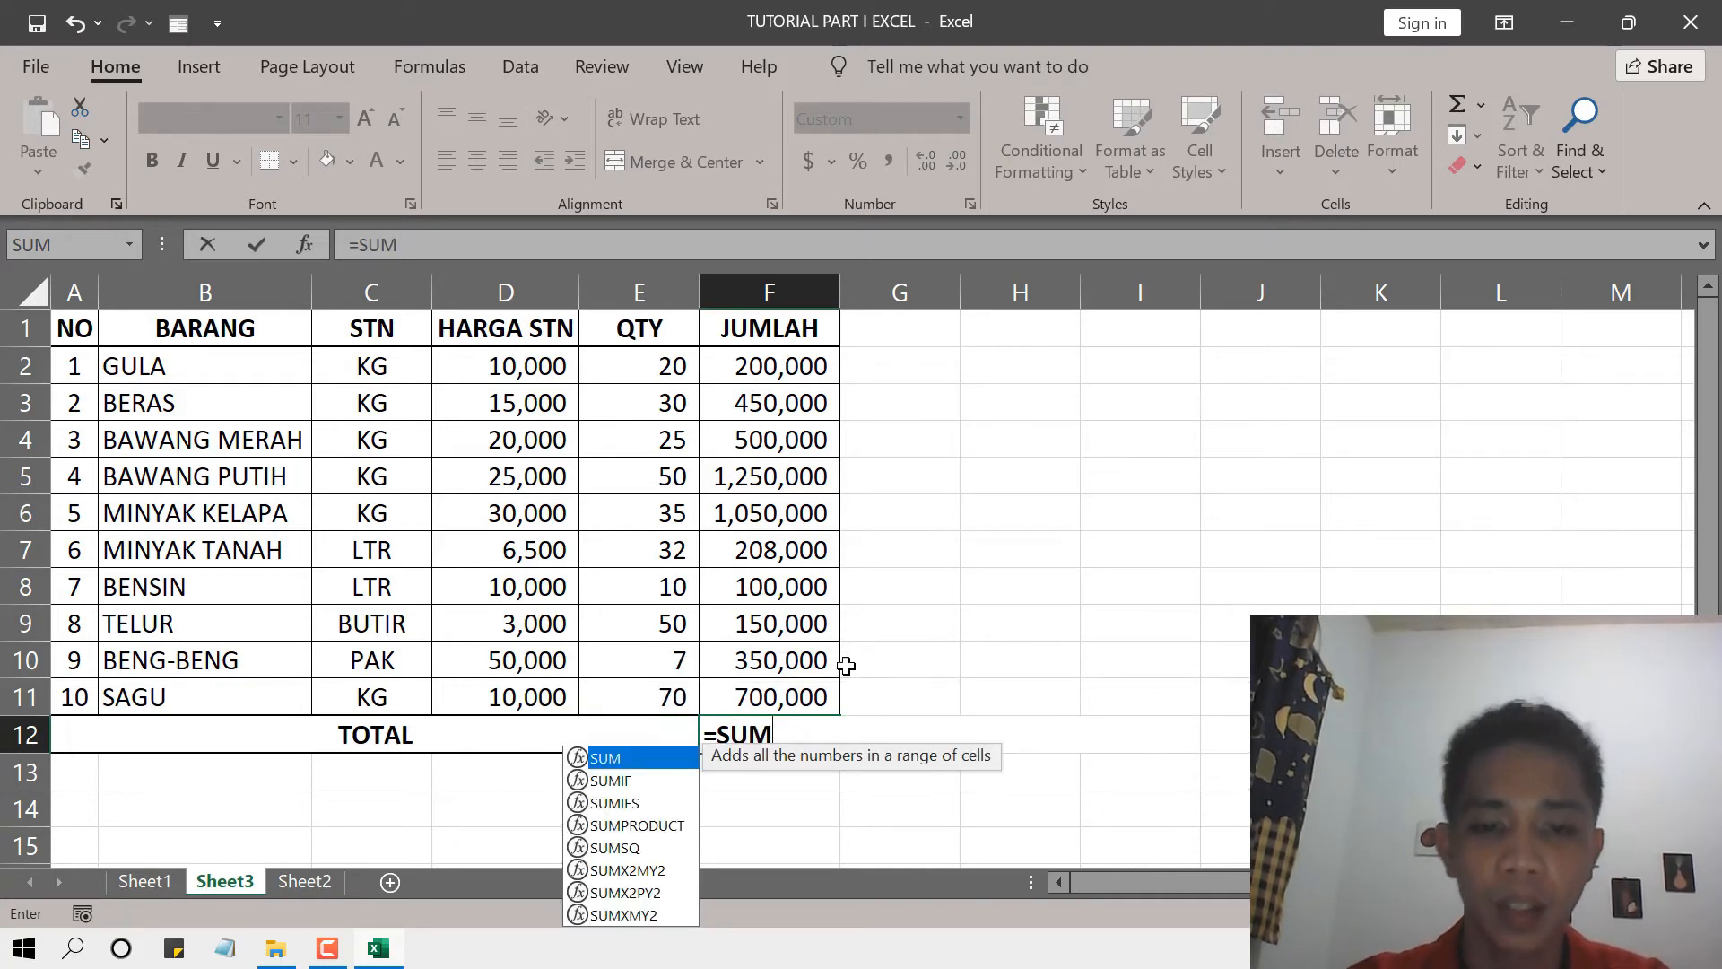
double_click(605, 760)
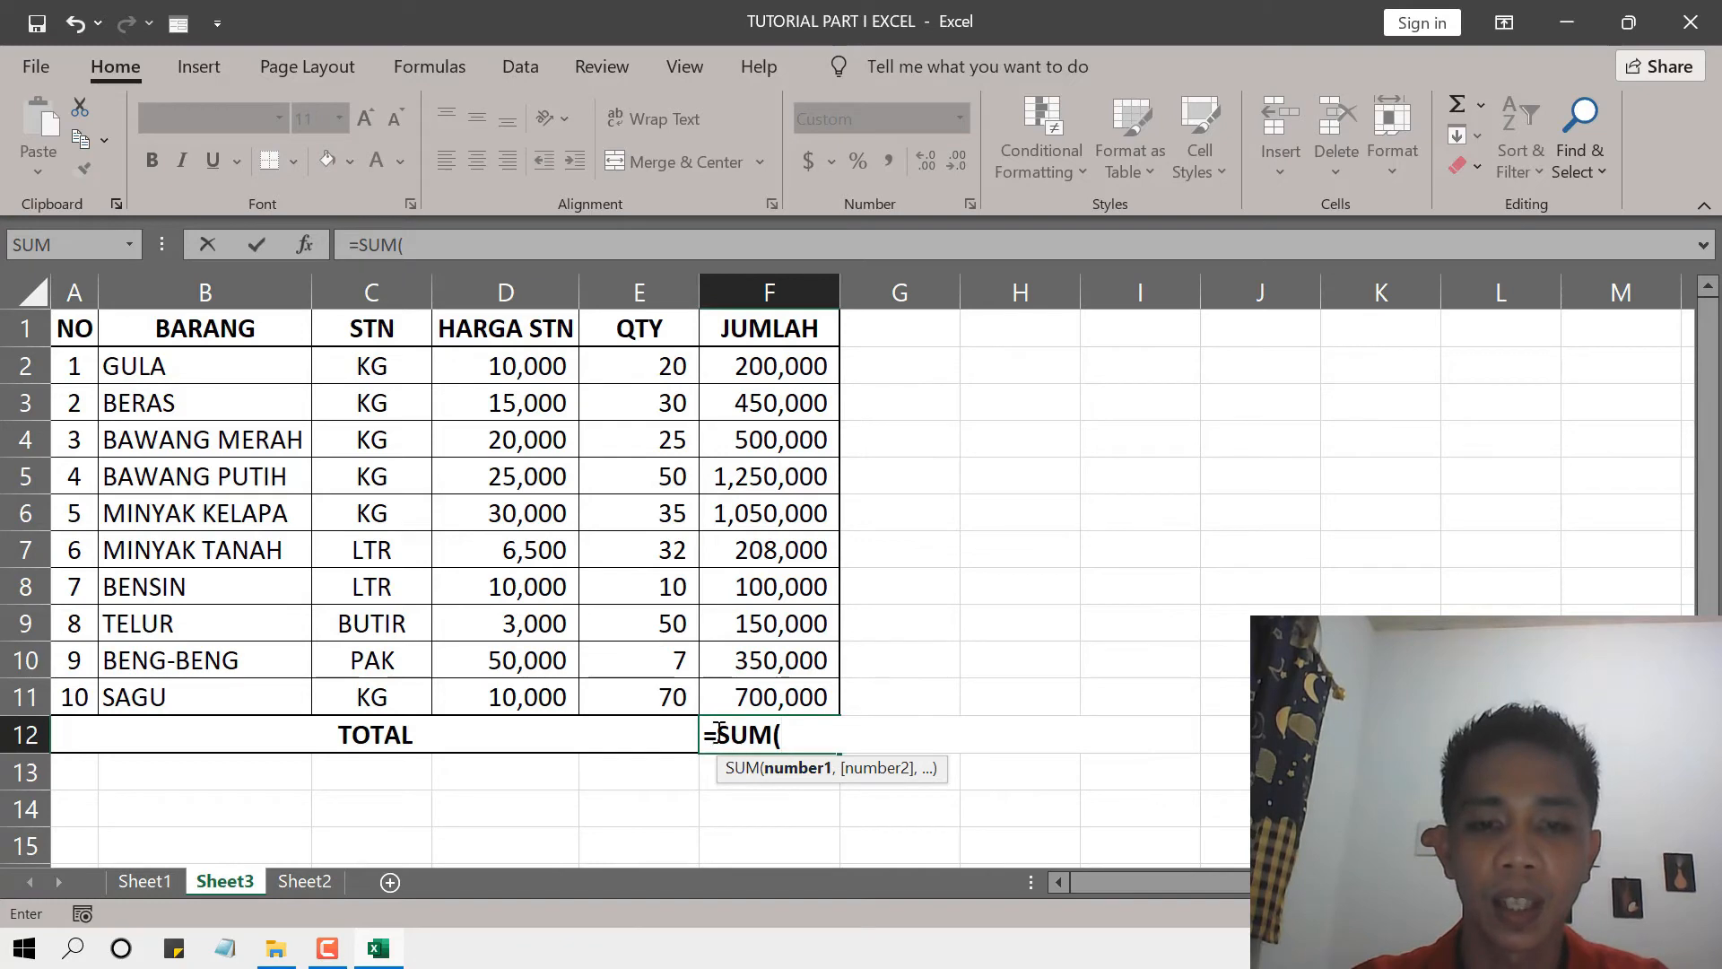
key("BackSpace")
key("BackSpace")
key("BackSpace")
key("BackSpace")
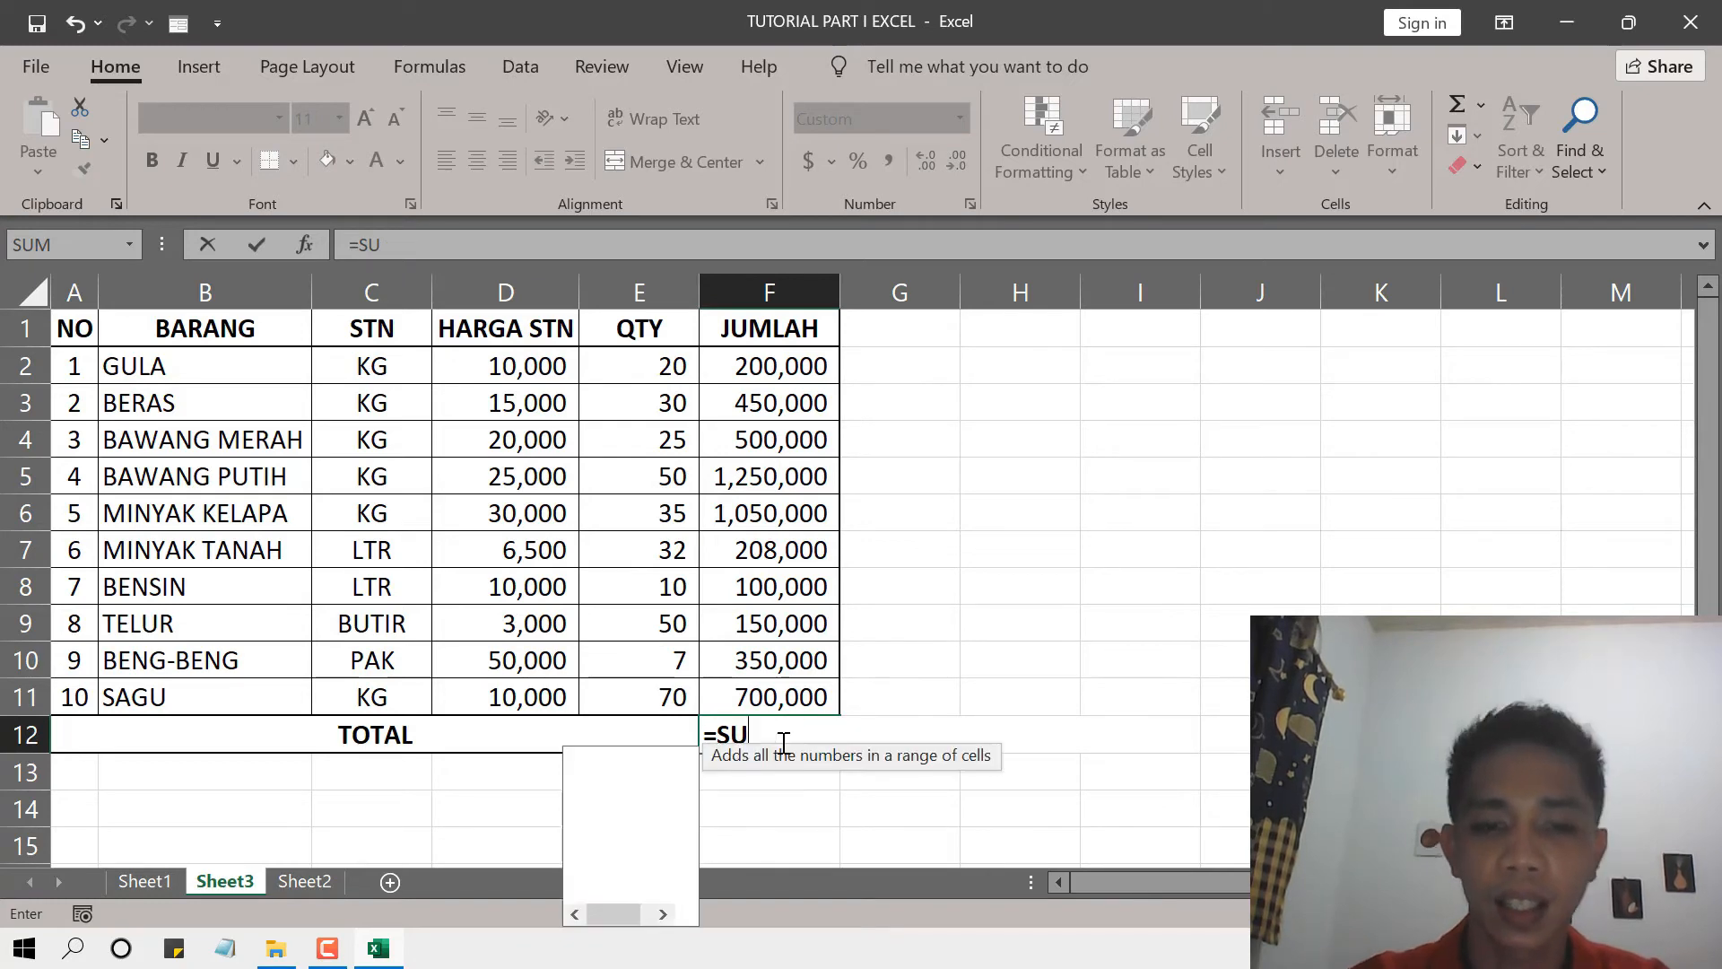
type("AUM")
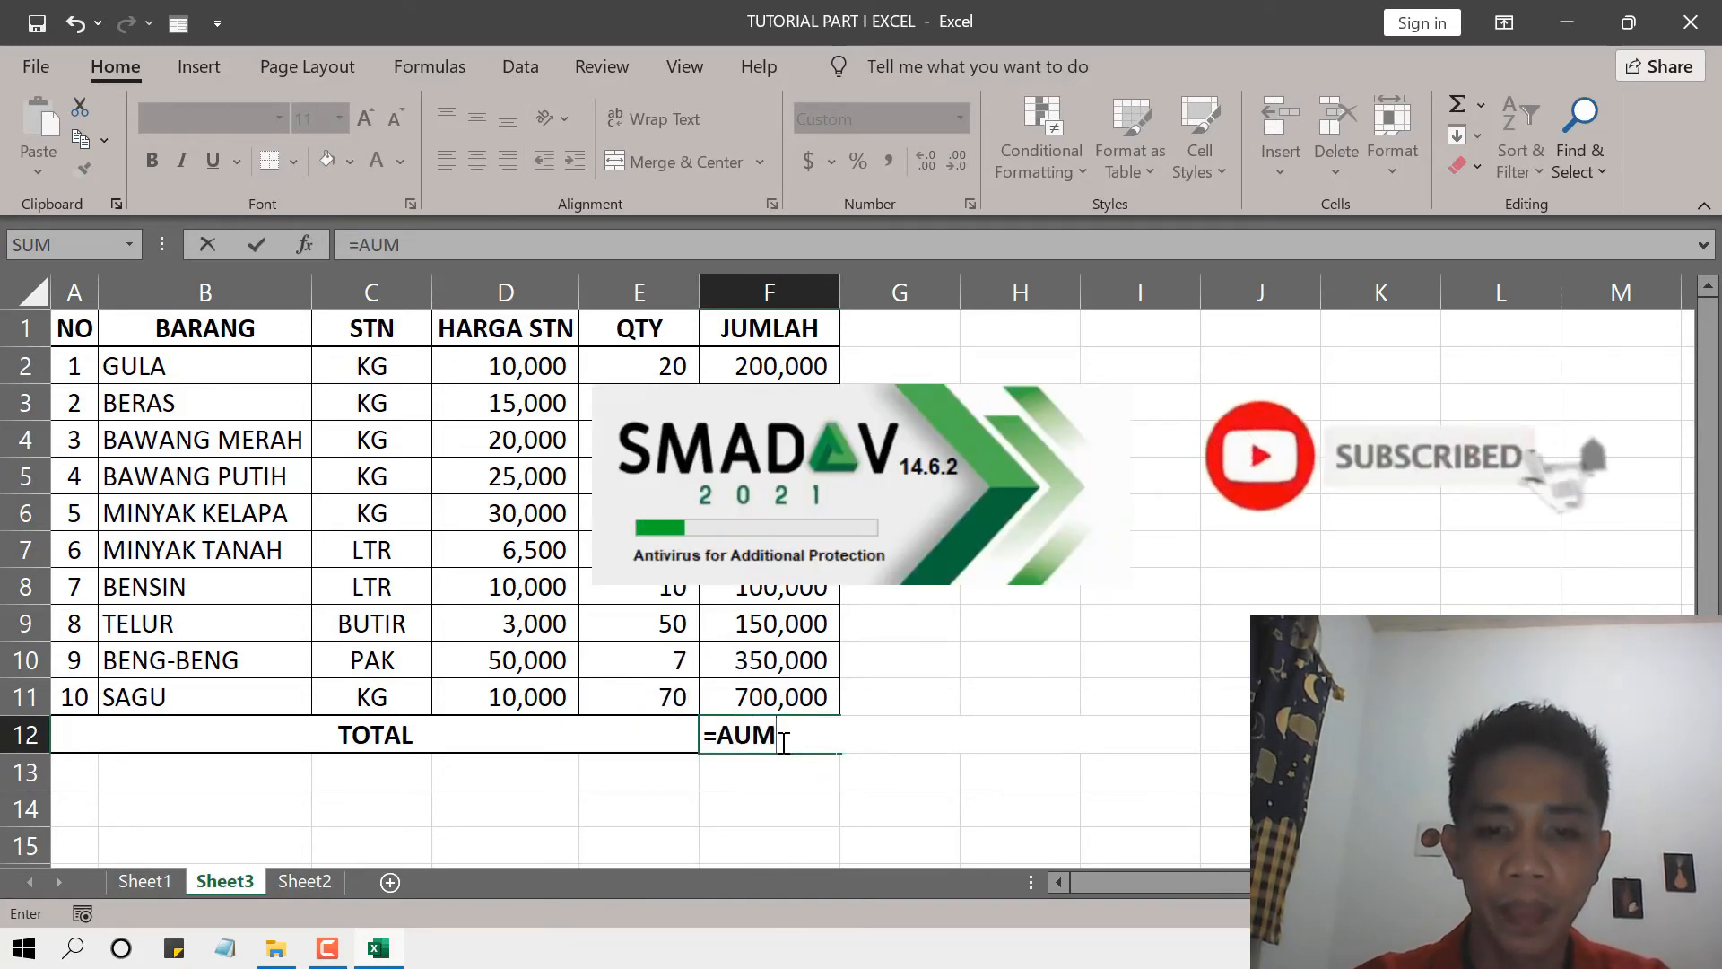
key("BackSpace")
key("BackSpace")
key("BackSpace")
type("SUM")
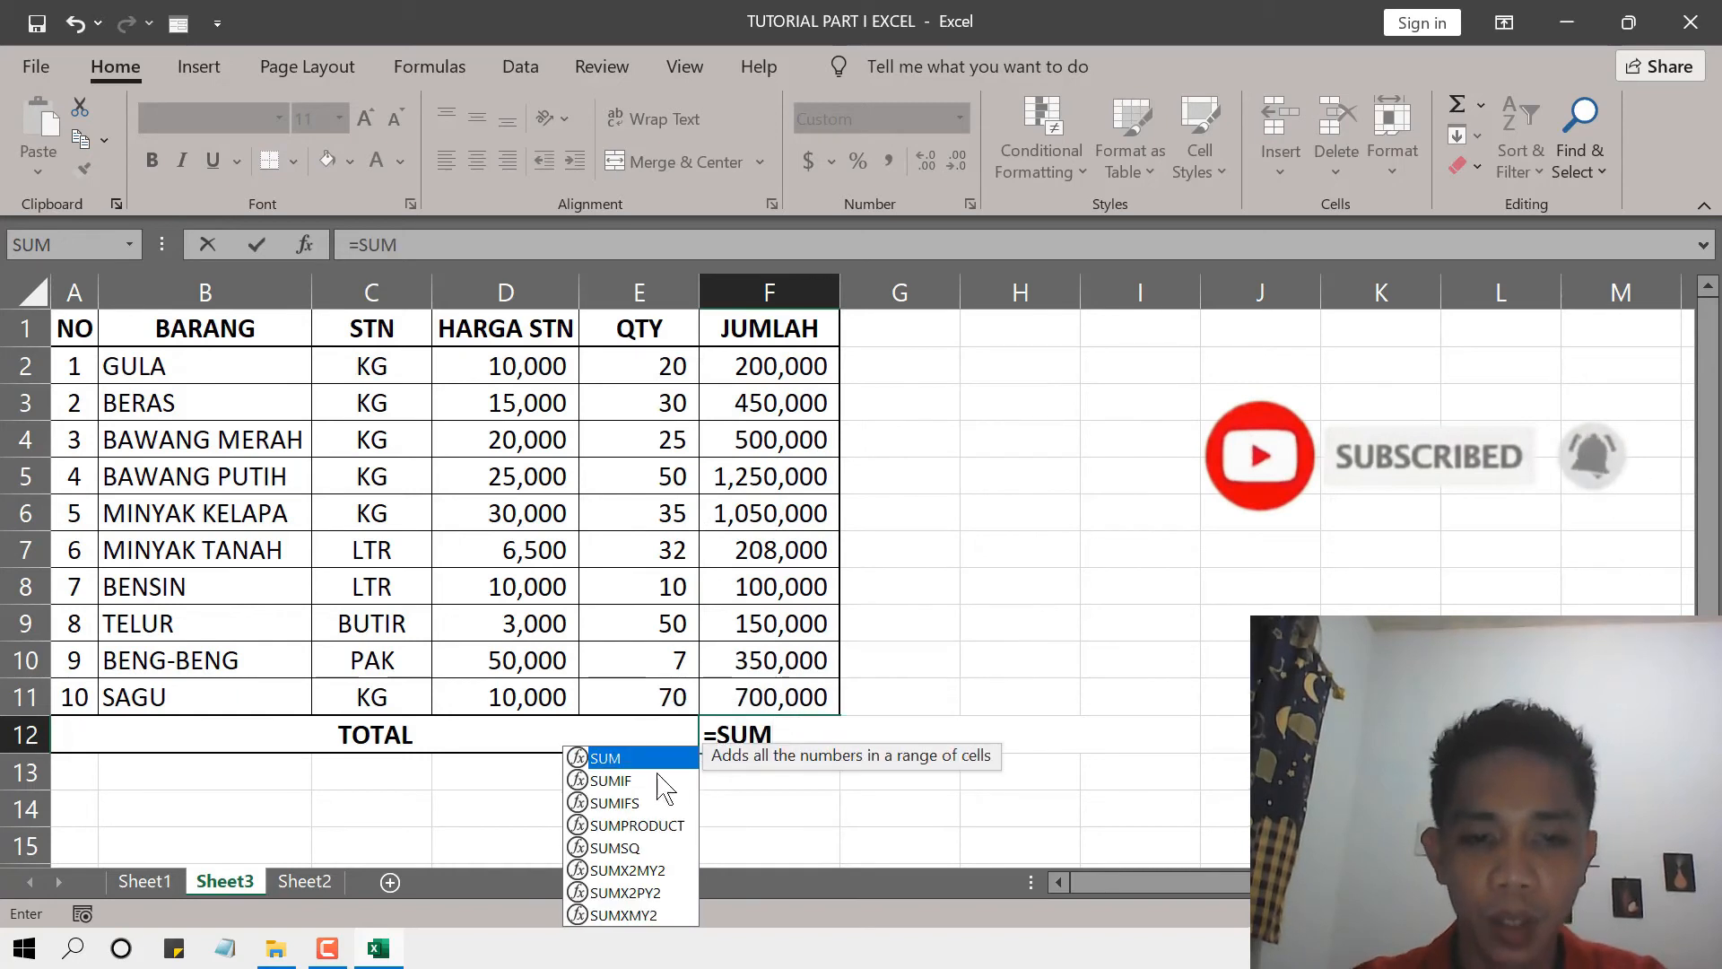
double_click(596, 759)
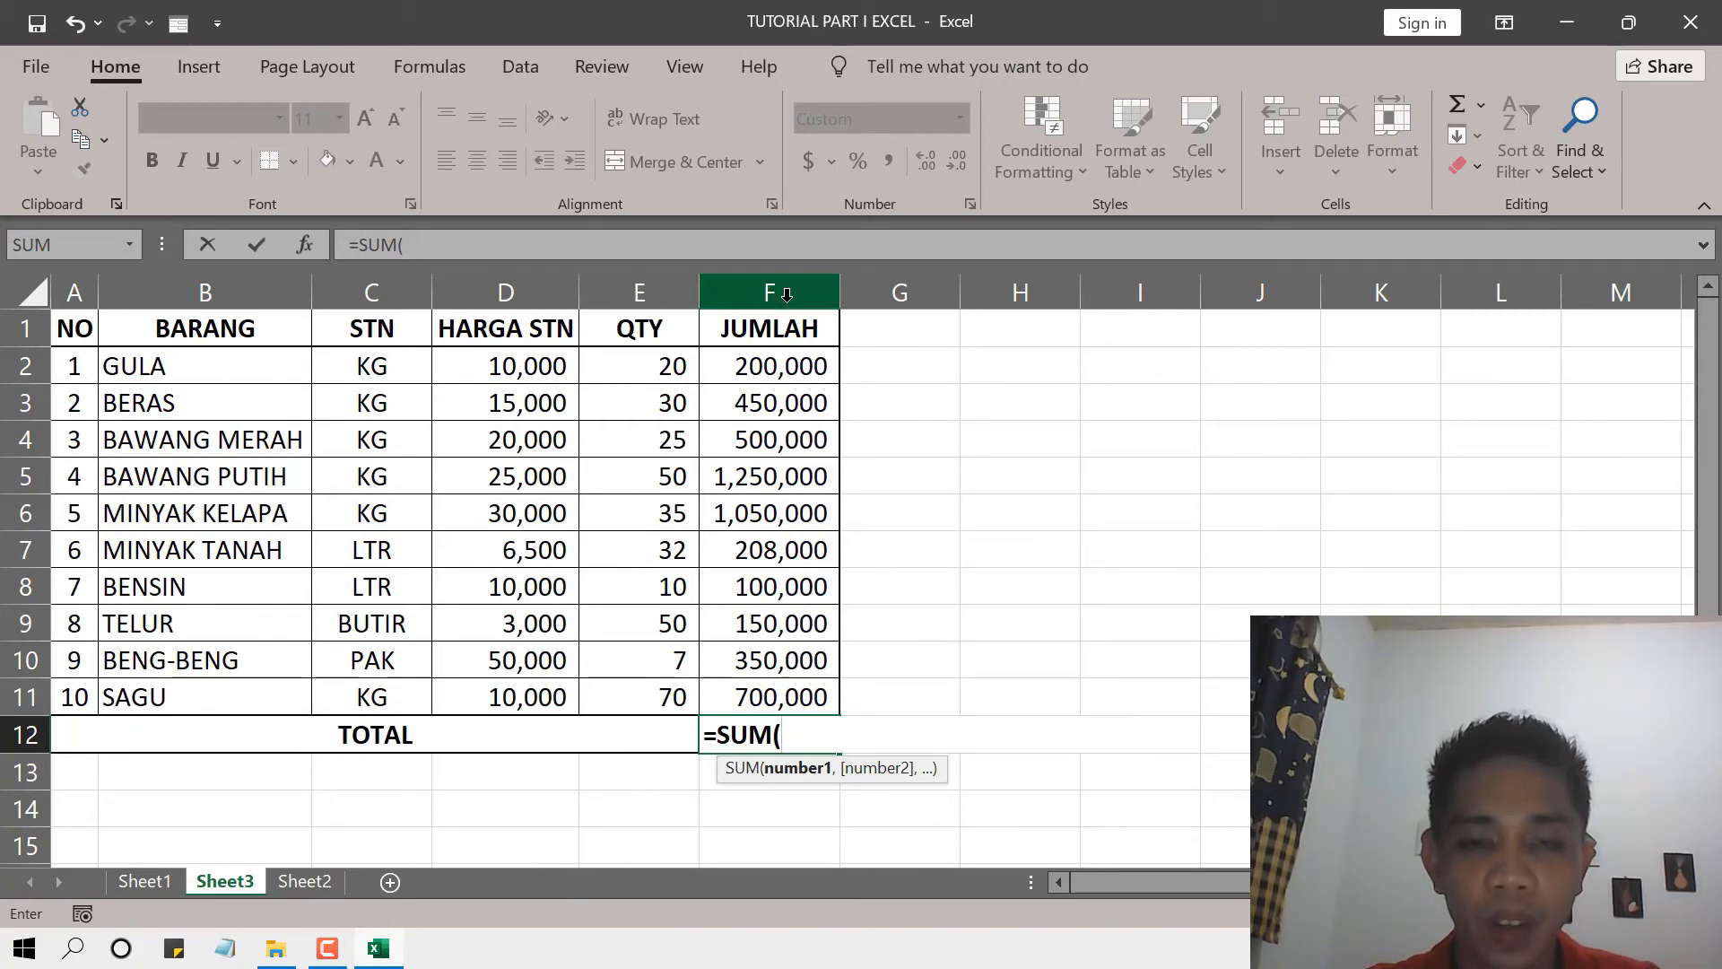
Complete the SUM formula in F12 with the JUMLAH range F2:F11.
left_click(786, 363)
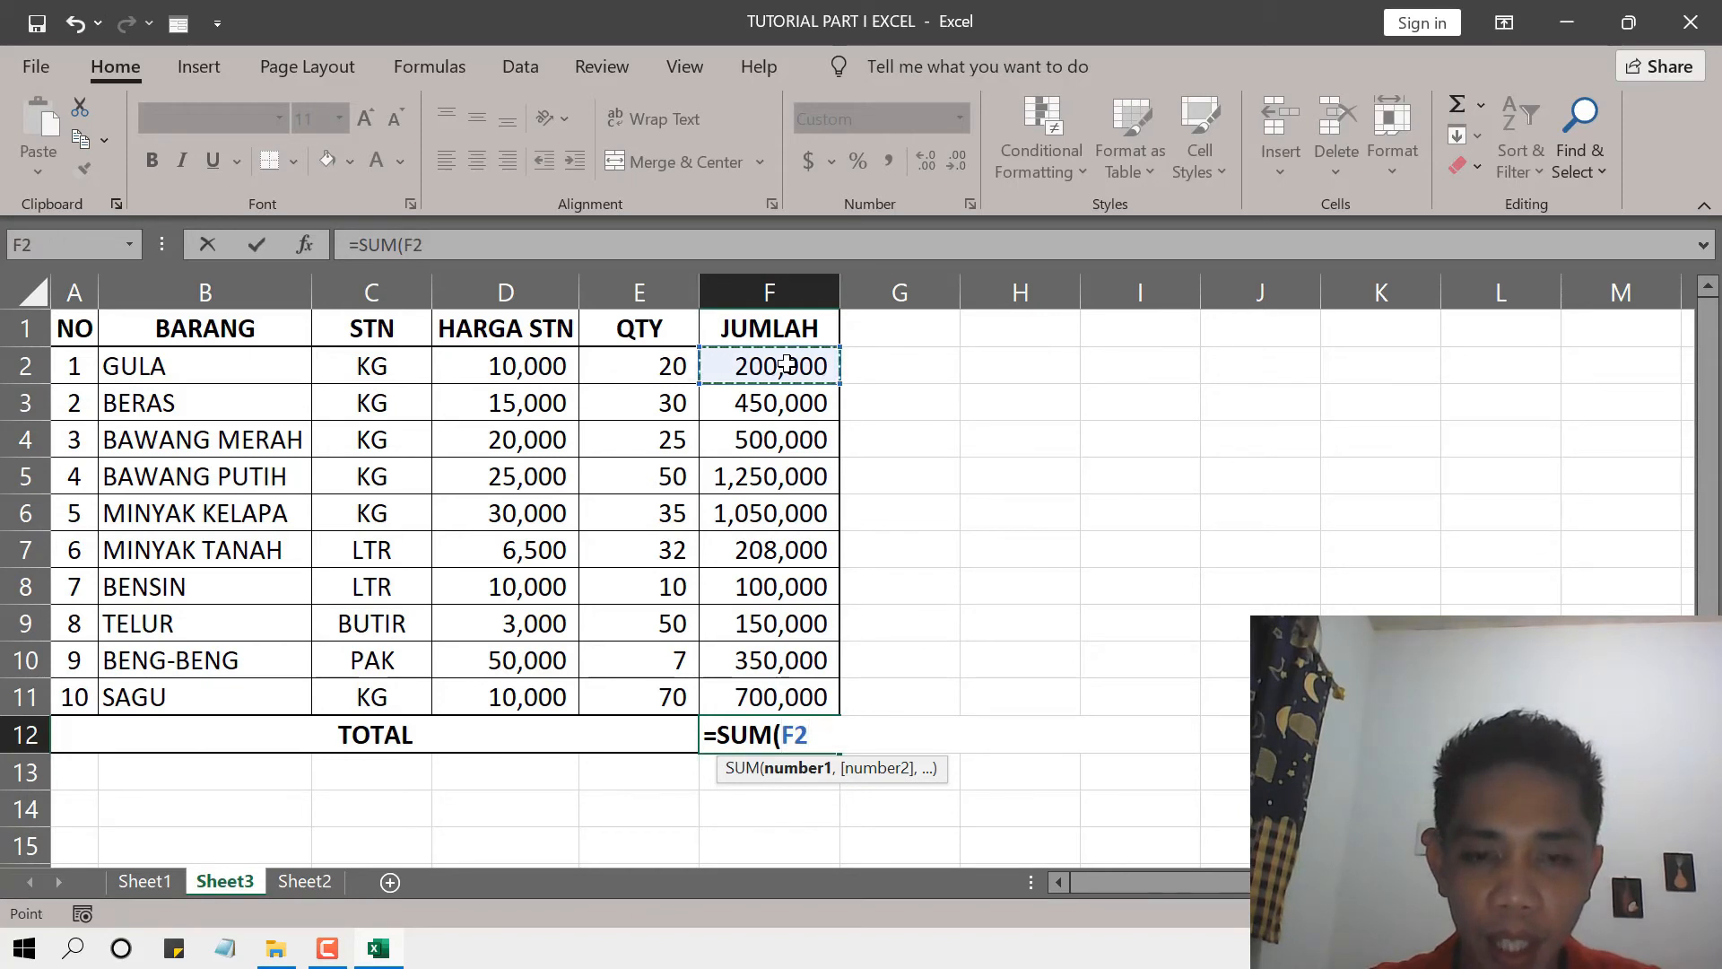
left_click_drag(786, 363, 789, 700)
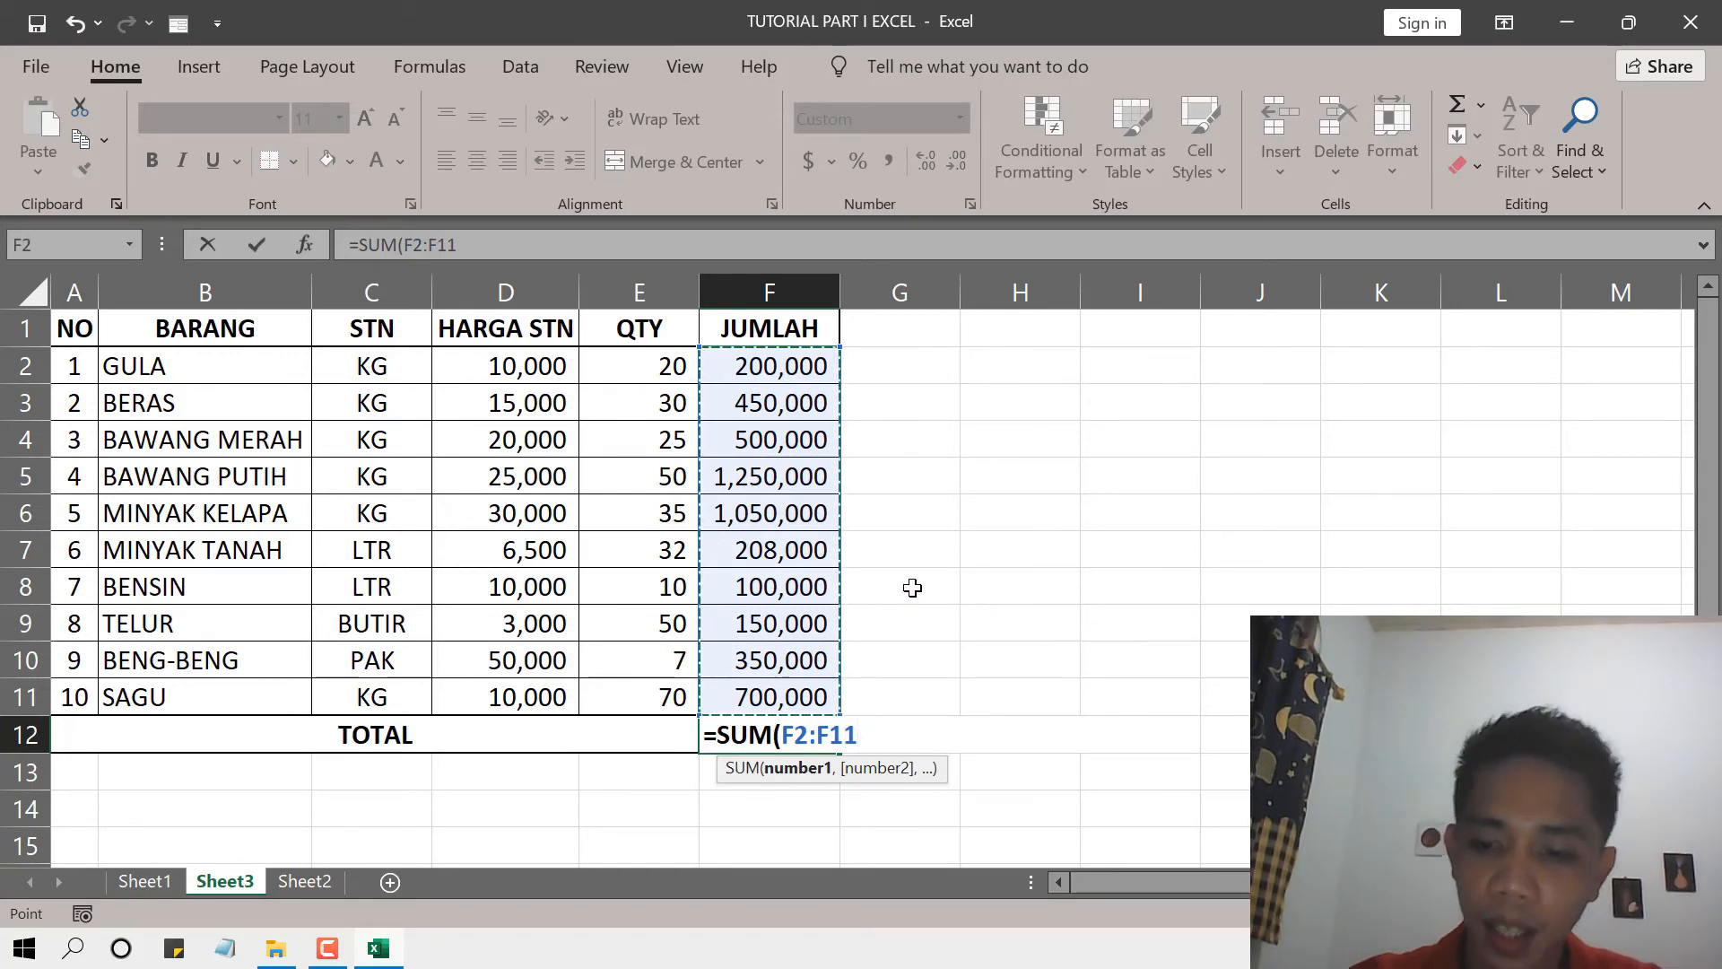
type(")")
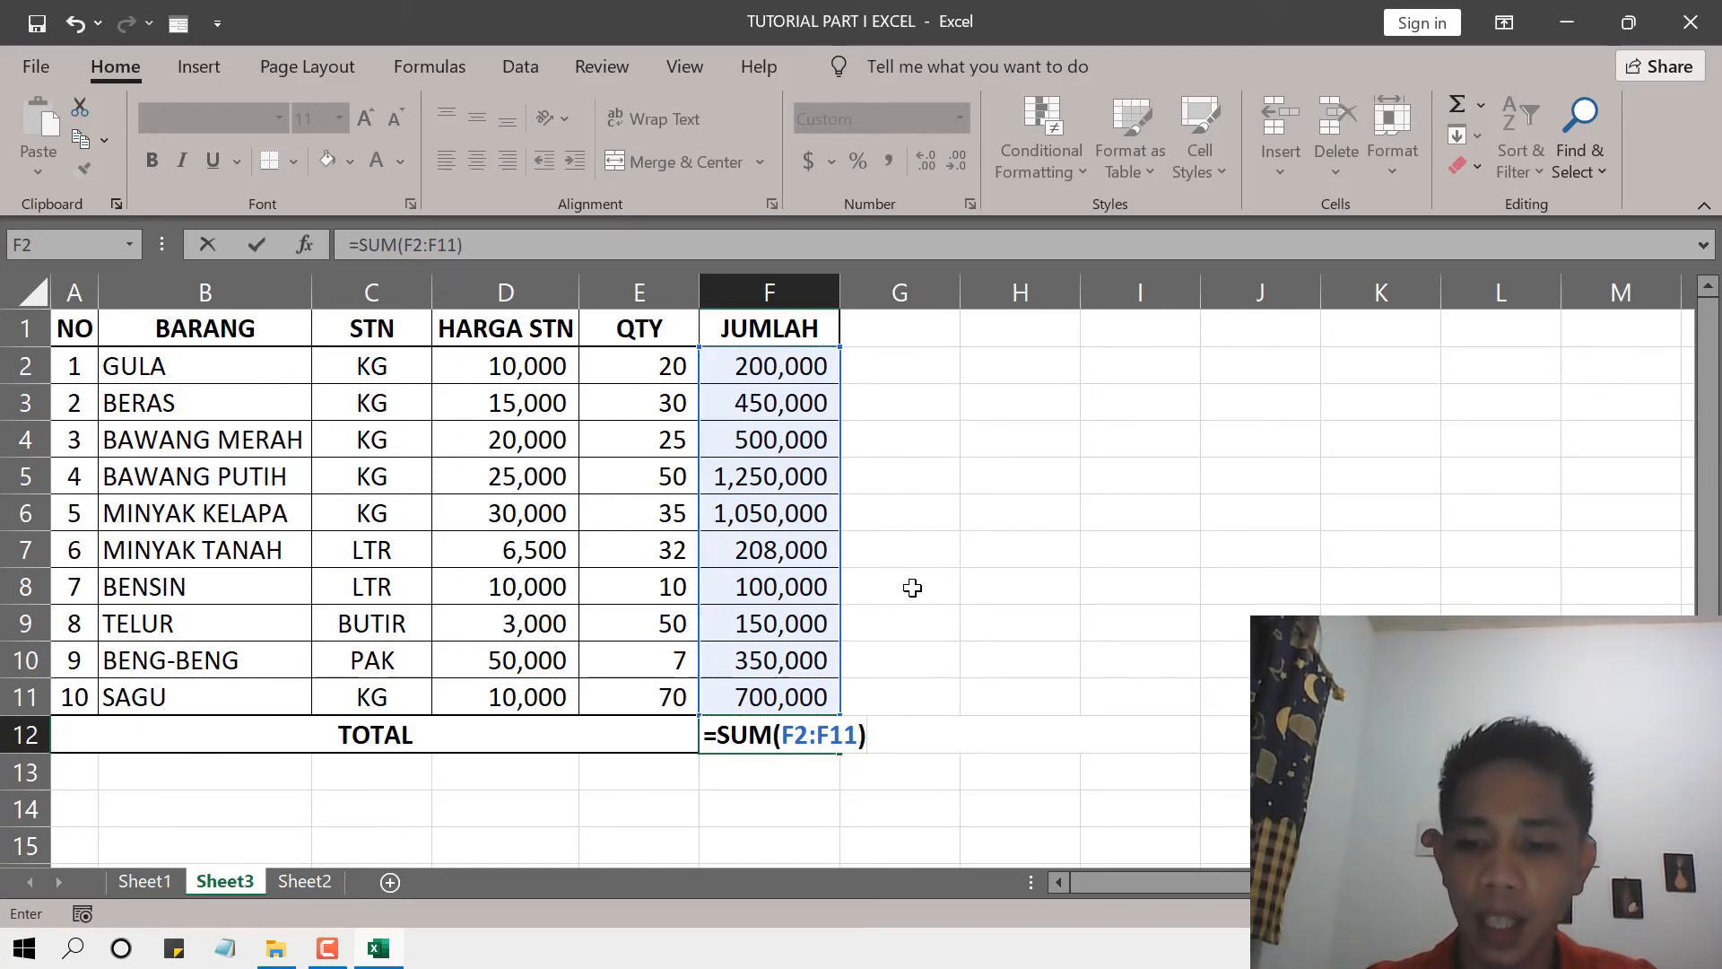
key("Return")
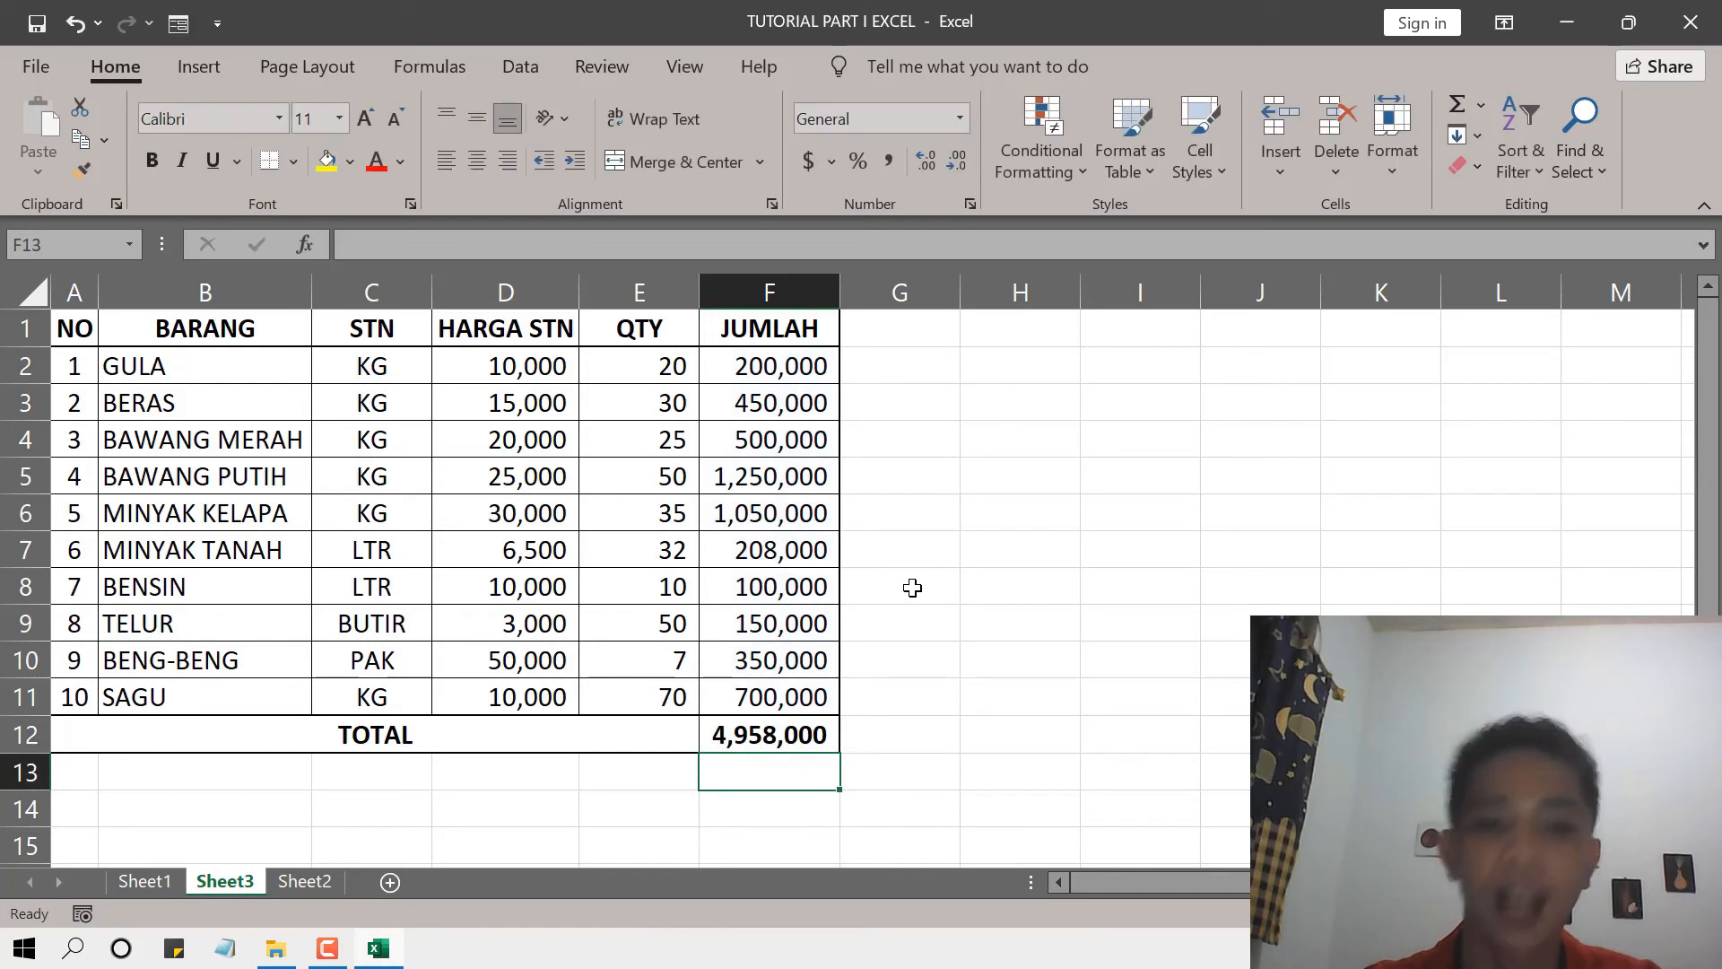
Clear the TOTAL cell F12 and fill it again using AutoSum over F2:F11.
left_click(775, 743)
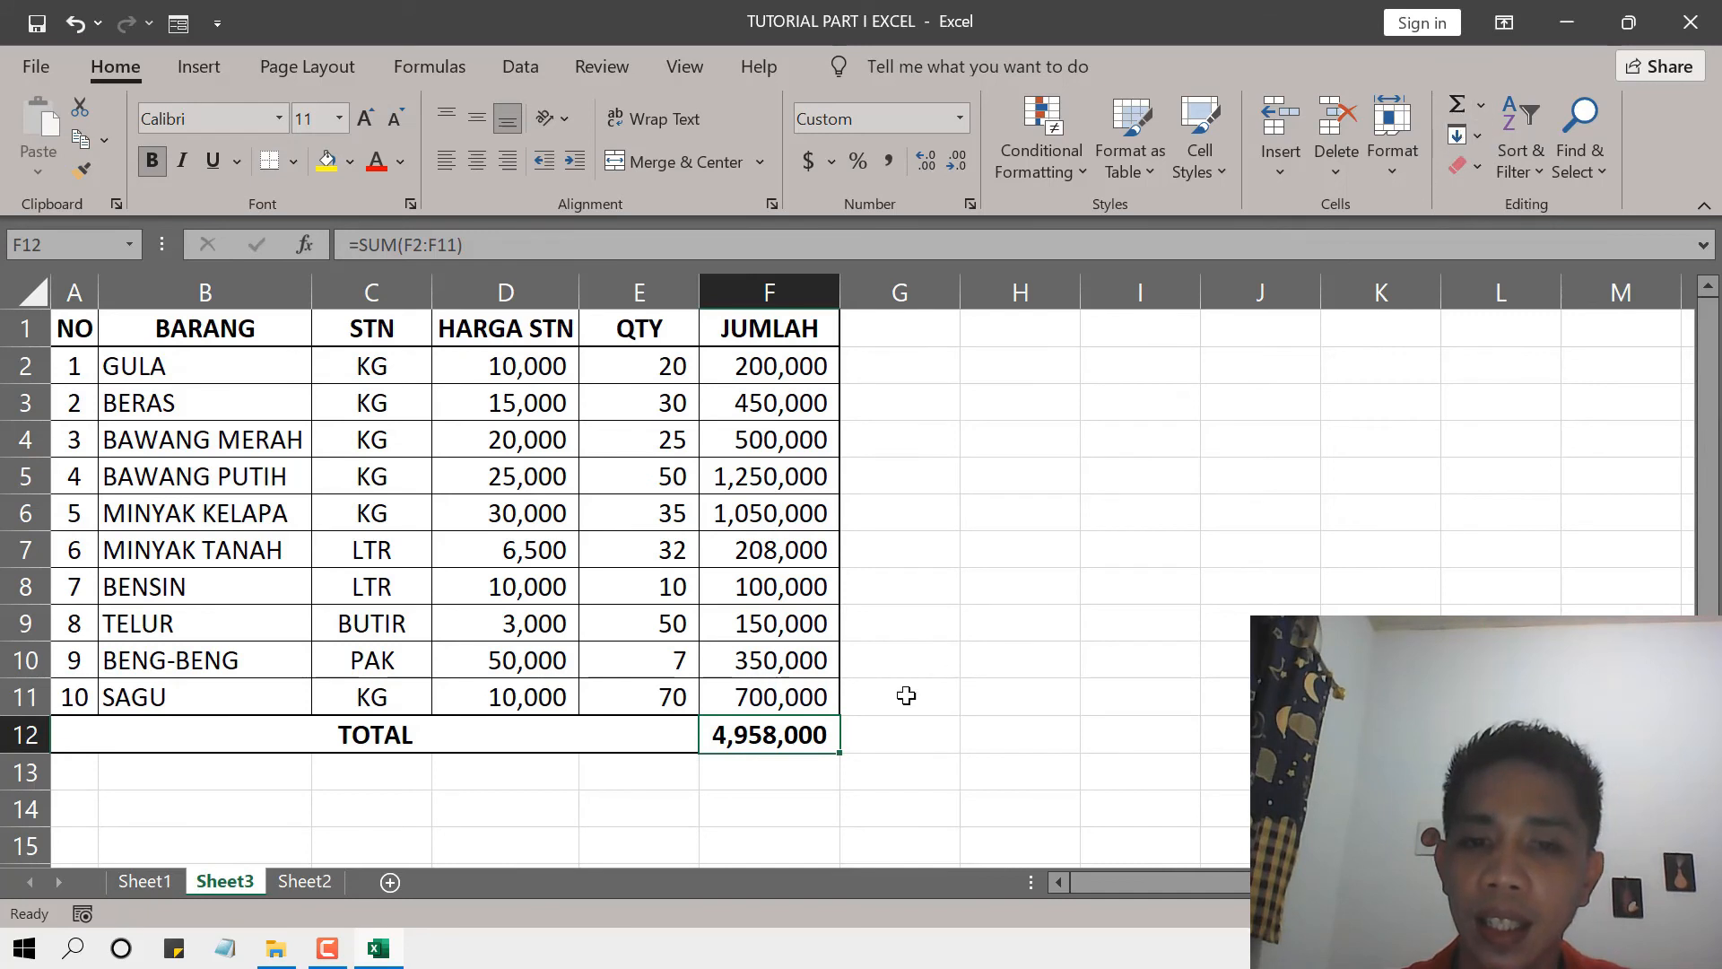
key("Delete")
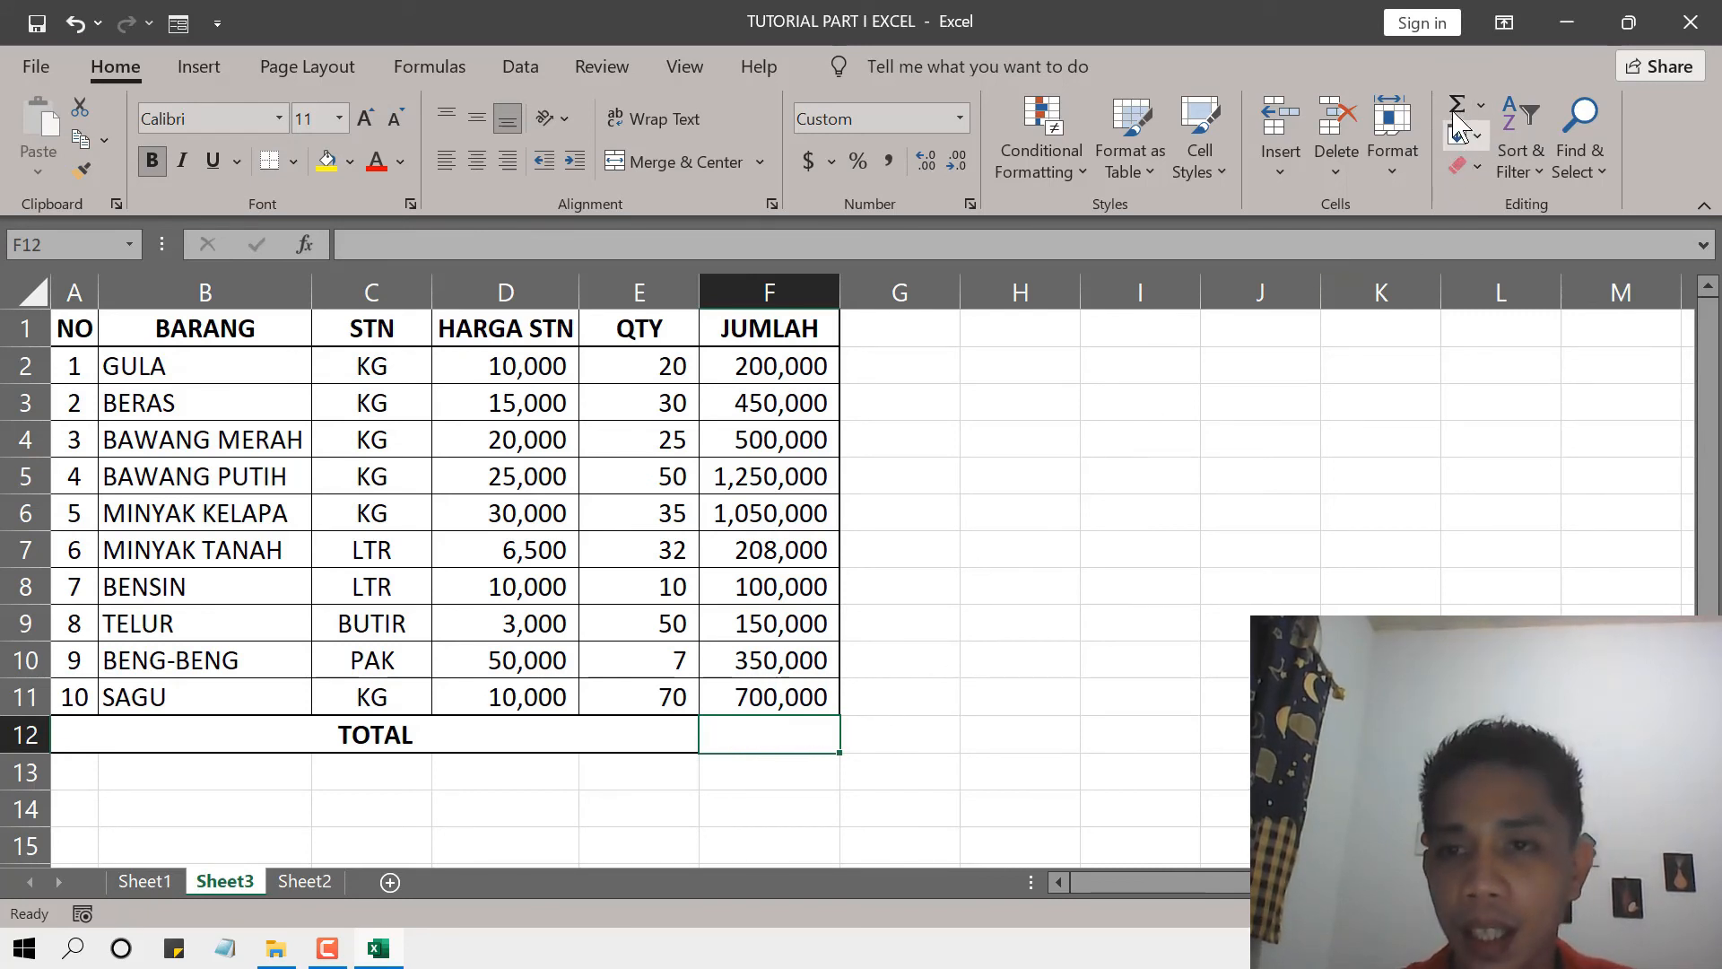
left_click(880, 740)
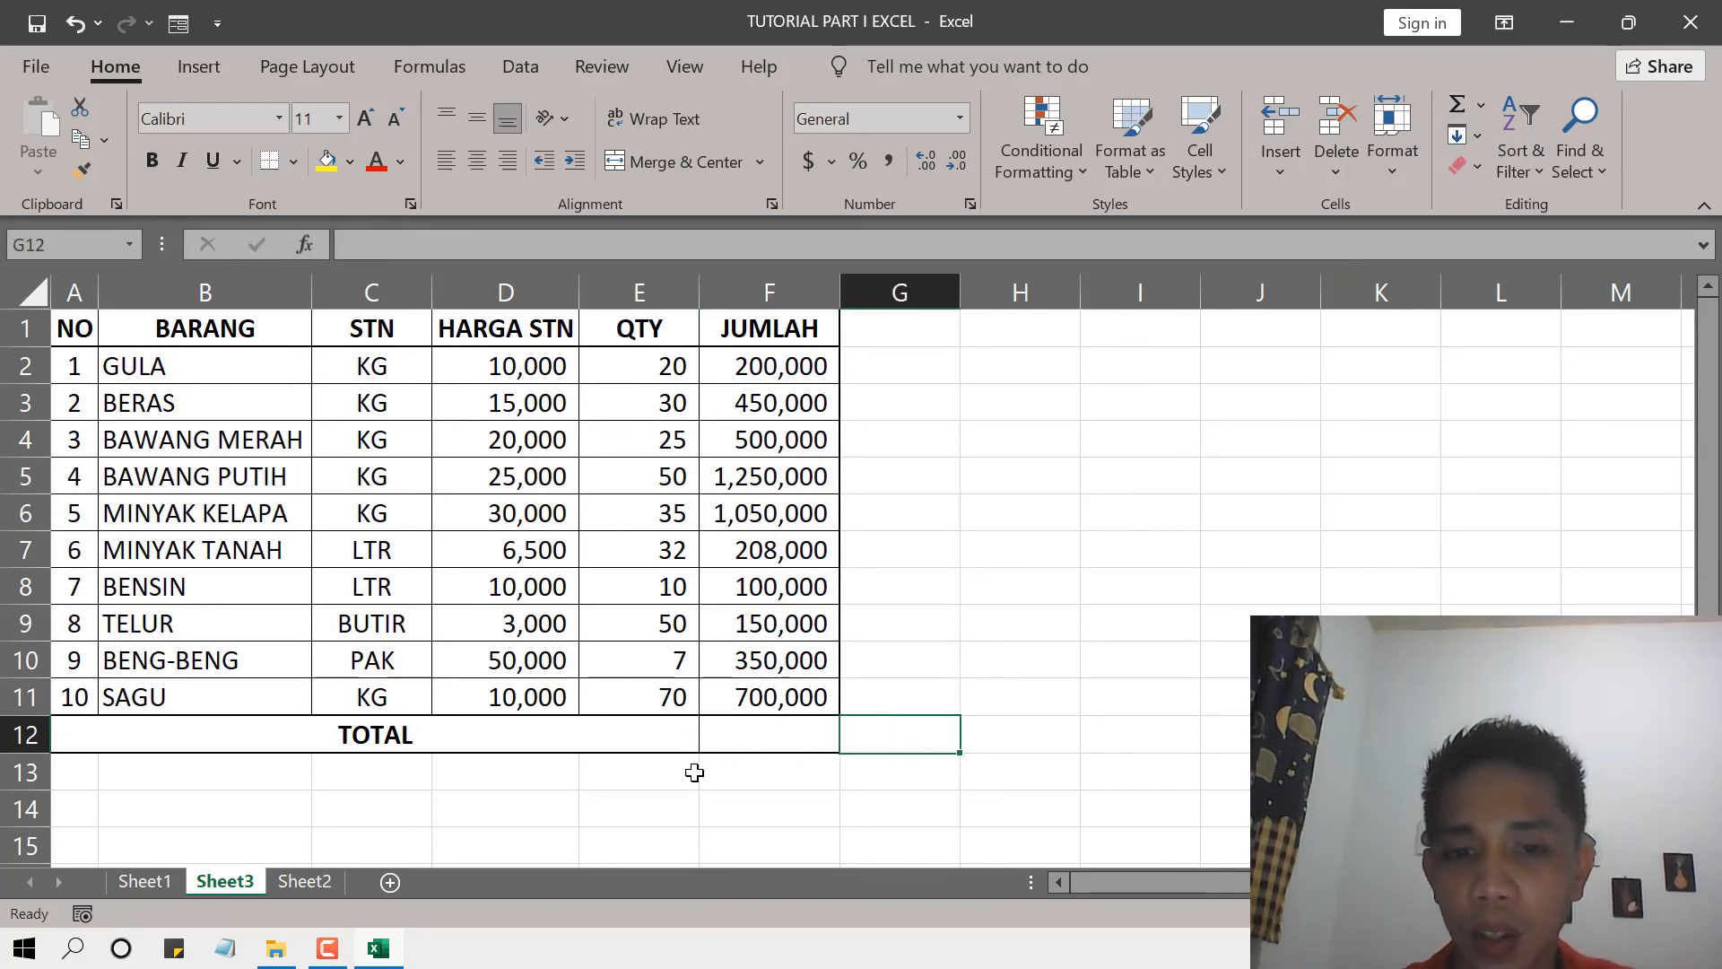
left_click(757, 738)
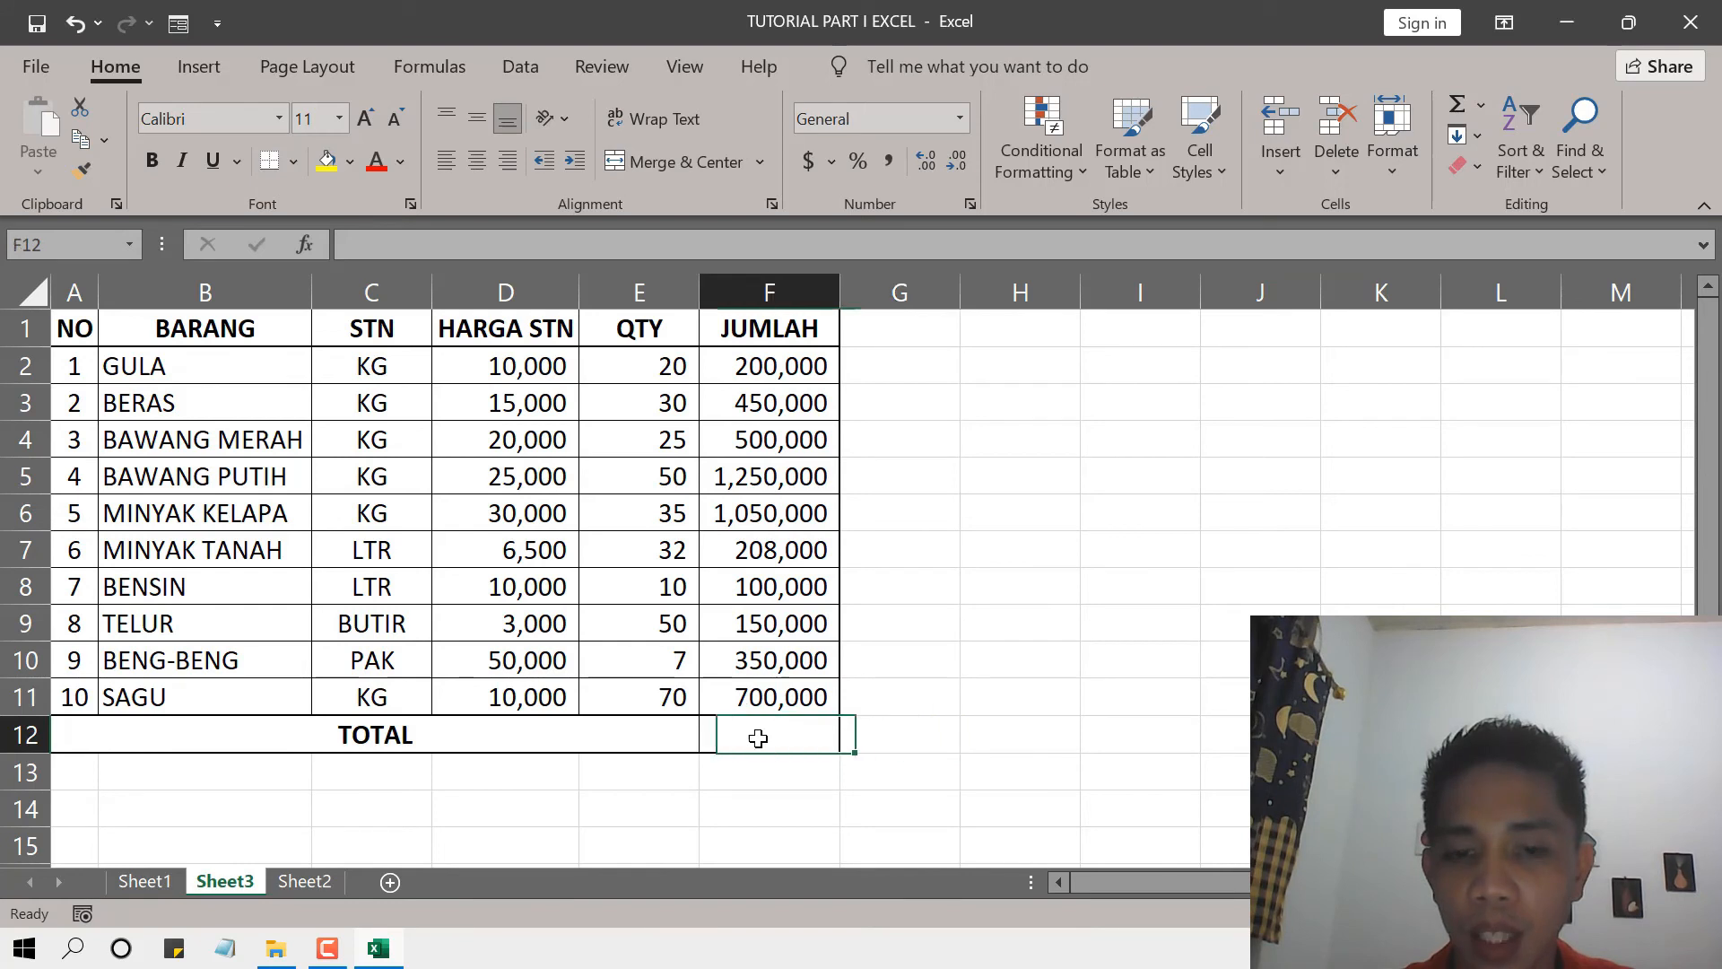
left_click(1457, 105)
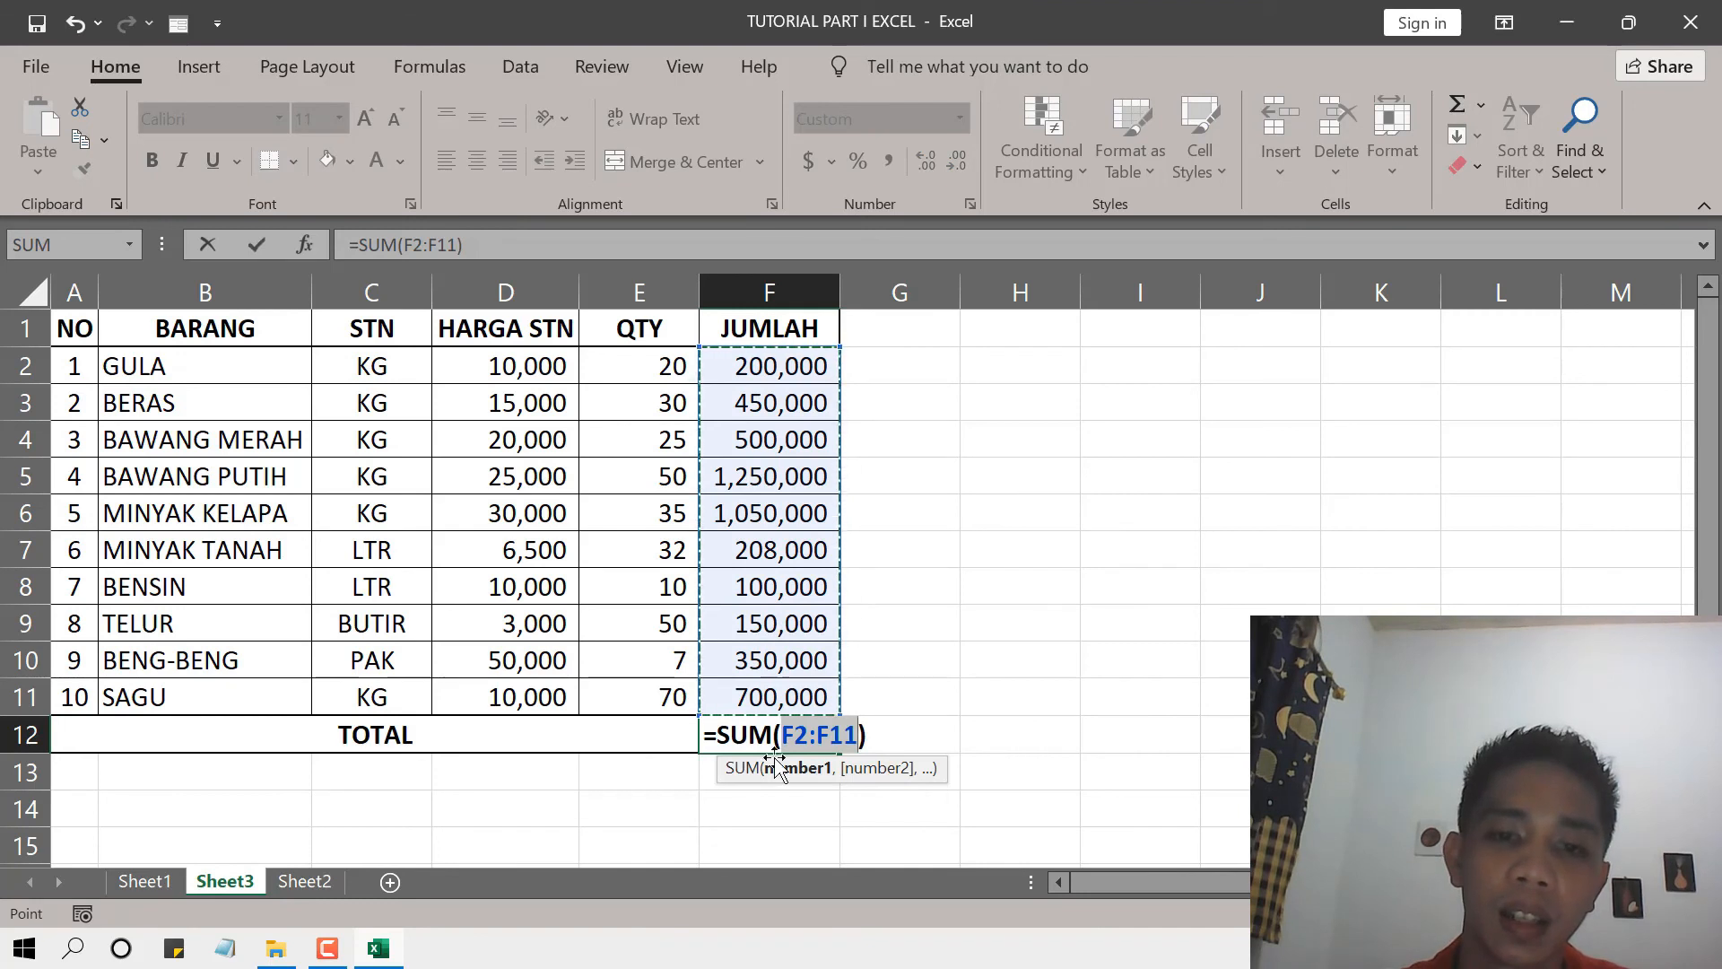
key("Return")
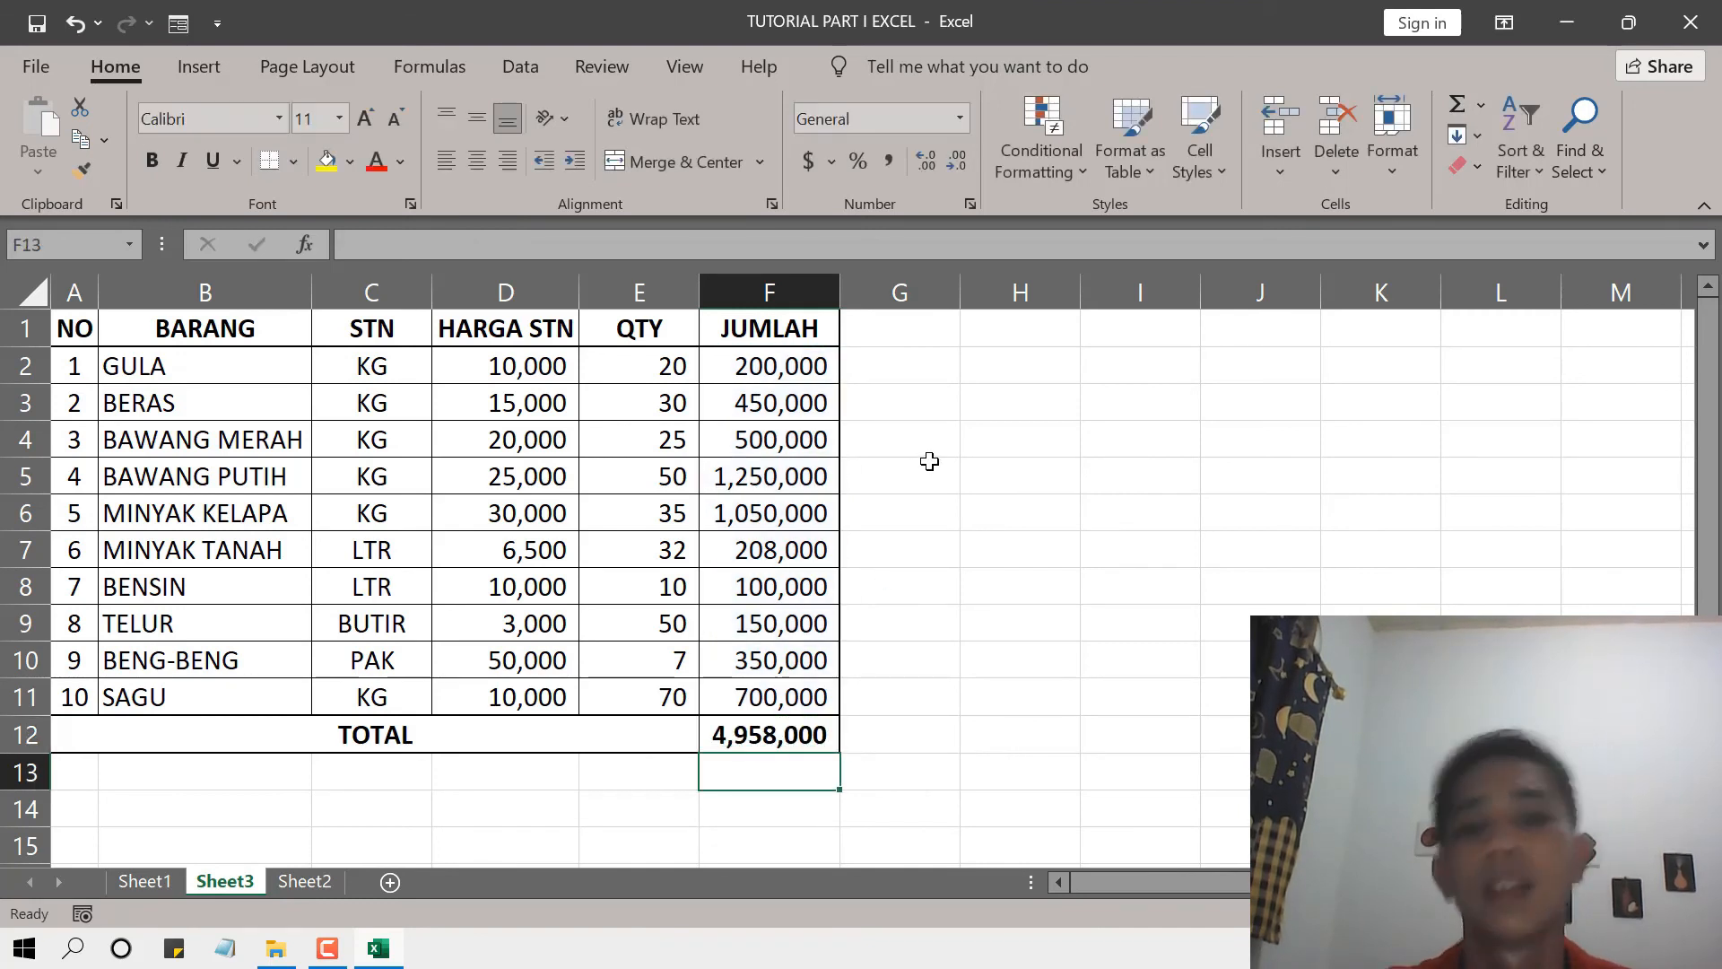